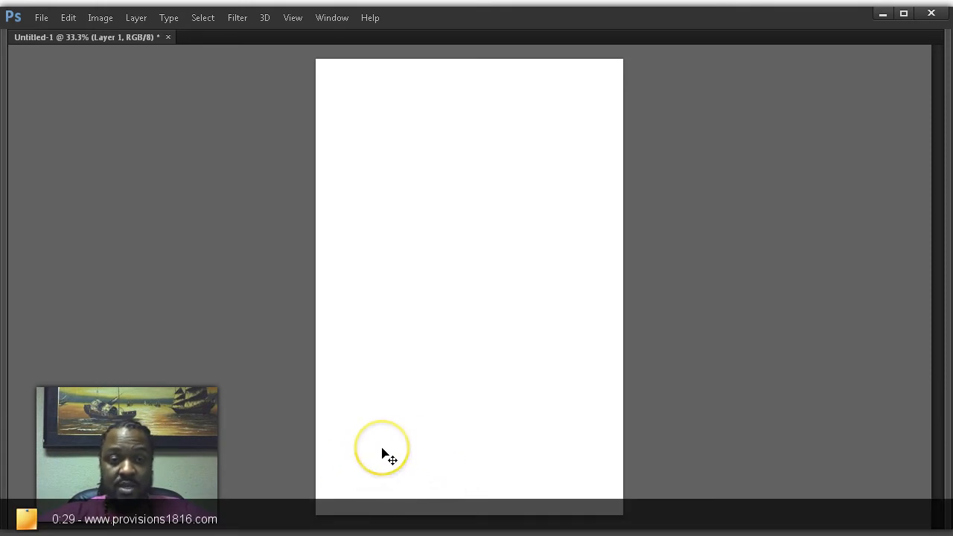
Step: Switch to Notepad to review the TWO-FOLD event details, and return to the blank Photoshop document
key(alt+Tab)
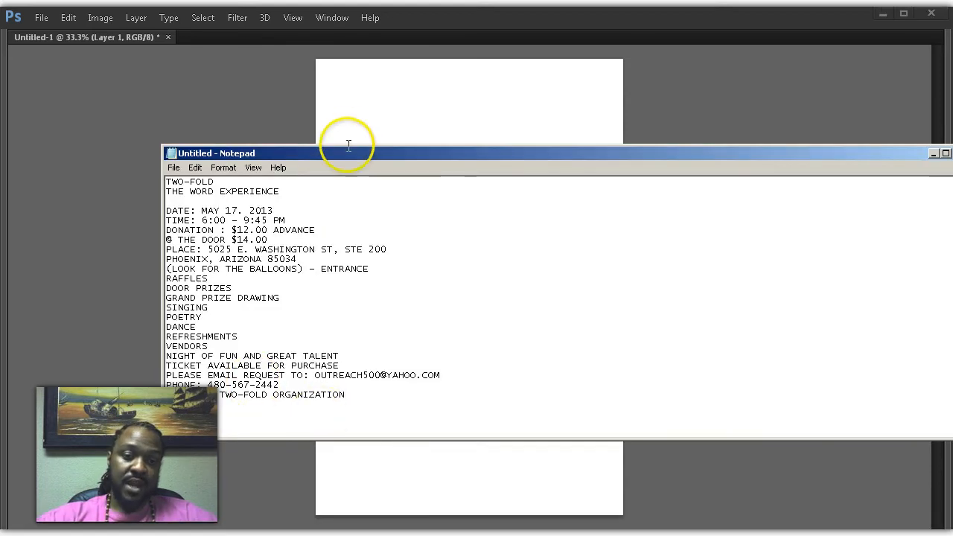
click(379, 132)
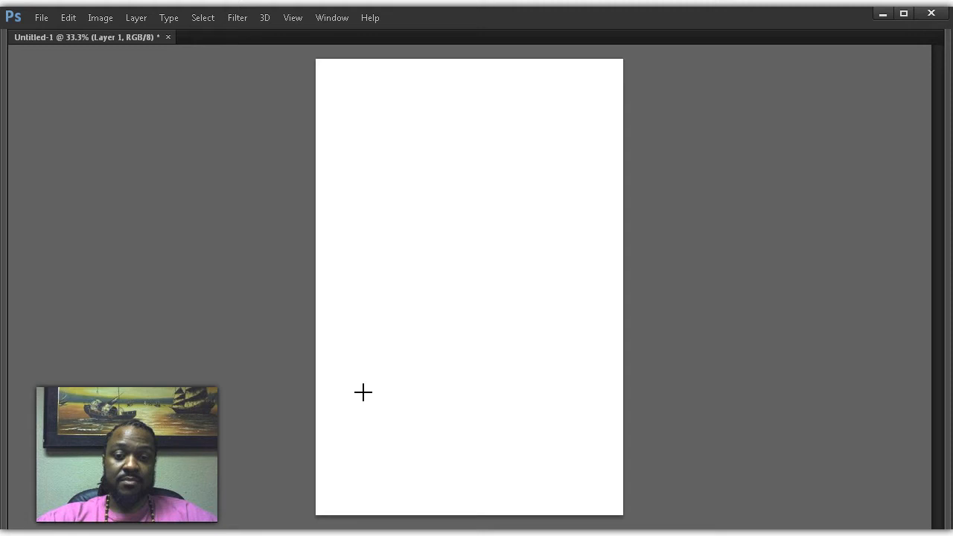
drag(413, 383, 414, 383)
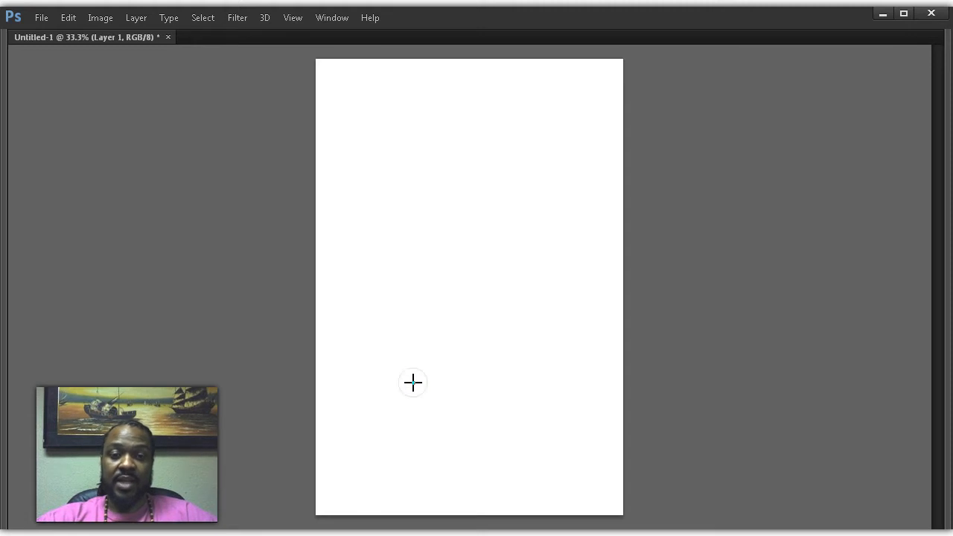
click(413, 383)
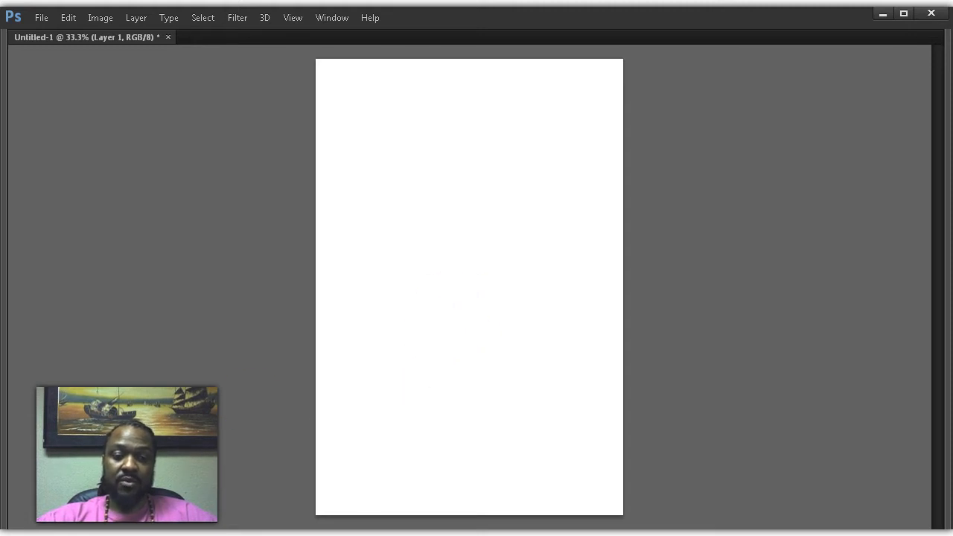
key(Tab)
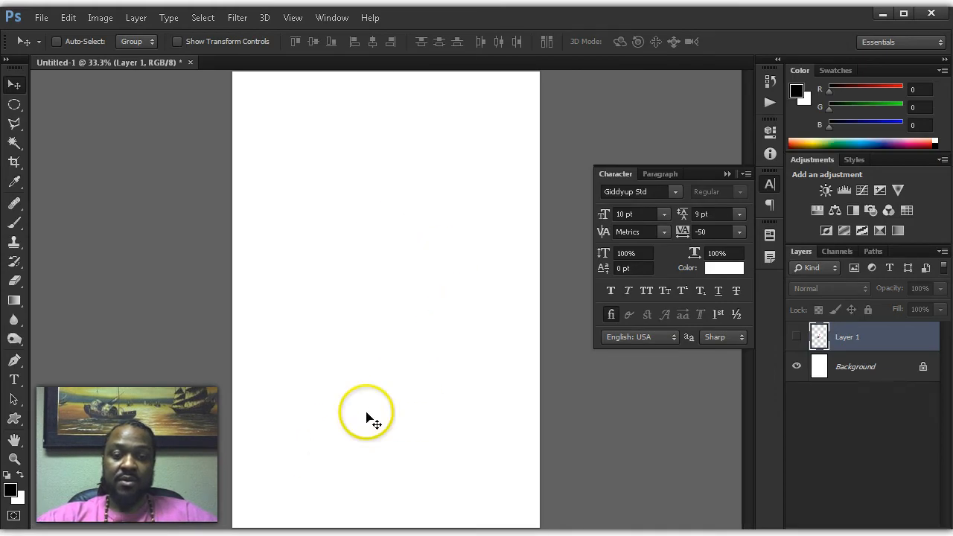
key(Tab)
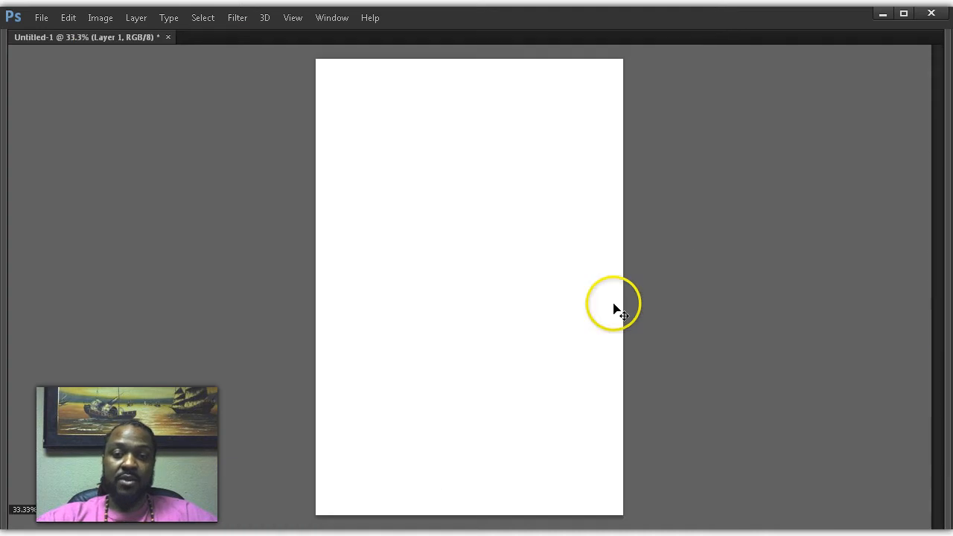
key(Tab)
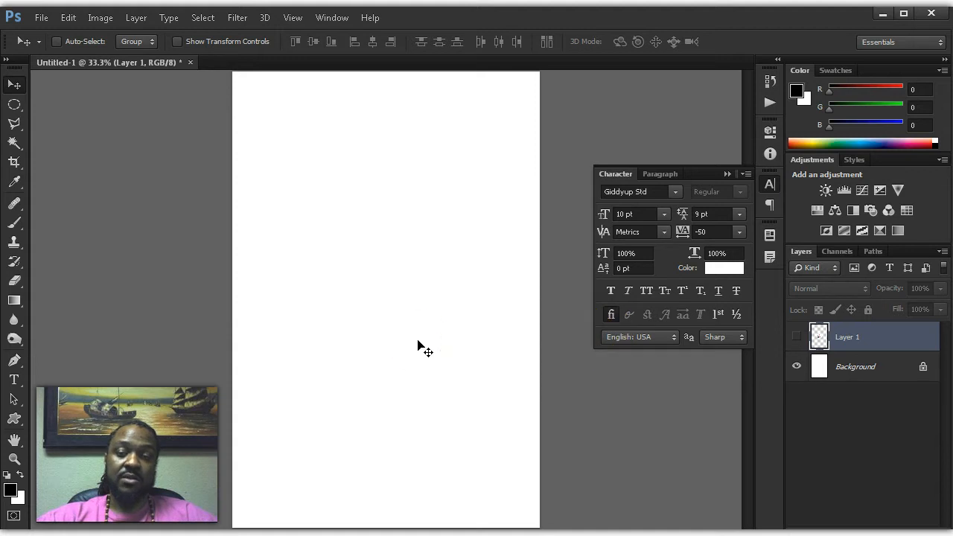
key(Tab)
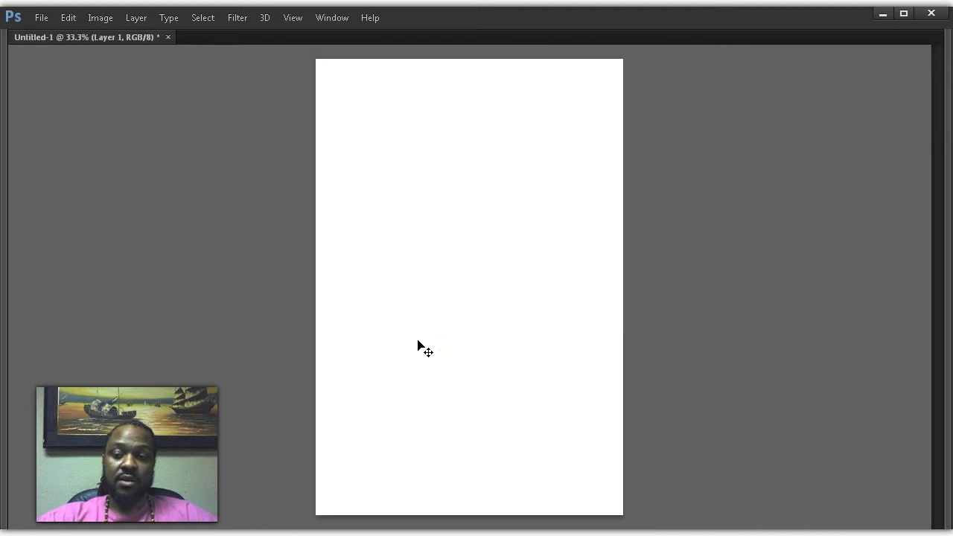
Step: Show the hidden workspace panels and make Layer 1 visible
key(Tab)
click(798, 337)
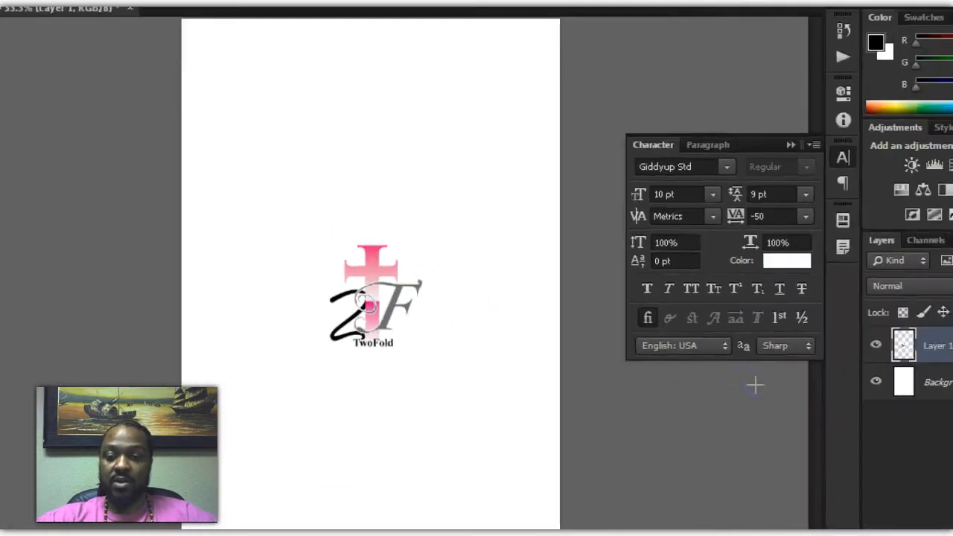
click(934, 358)
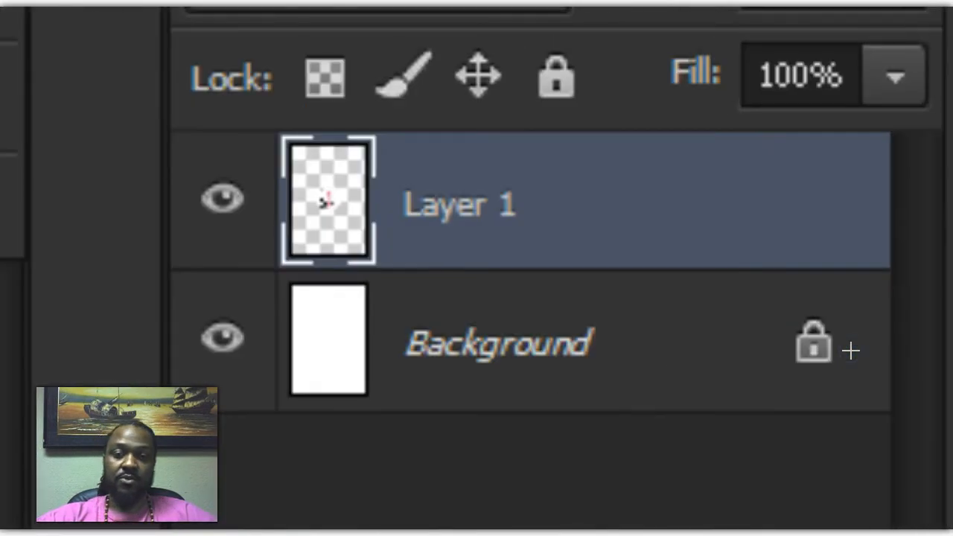
click(806, 342)
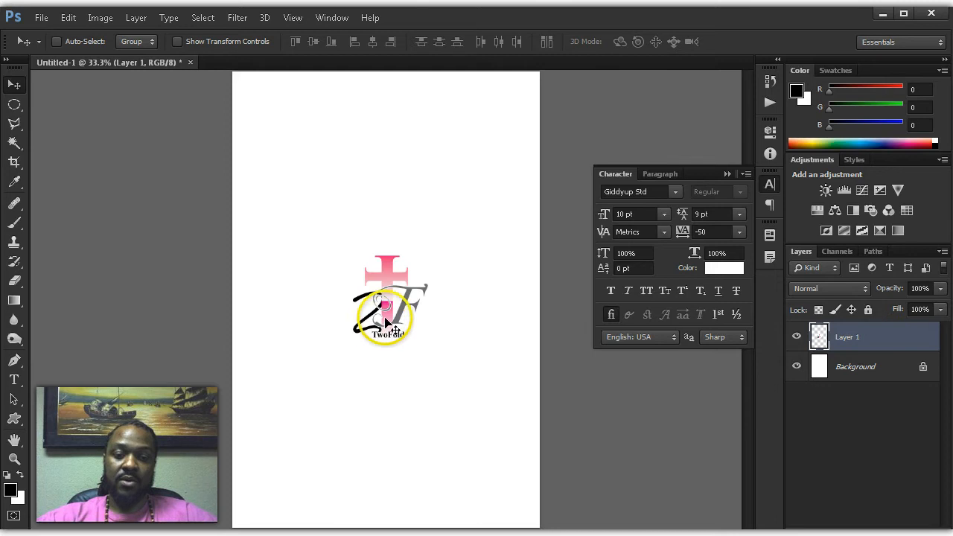
Step: Select the TwoFold logo's layer and move the logo from the page's center to its lower-left area
right_click(385, 319)
click(400, 328)
drag(382, 302, 311, 467)
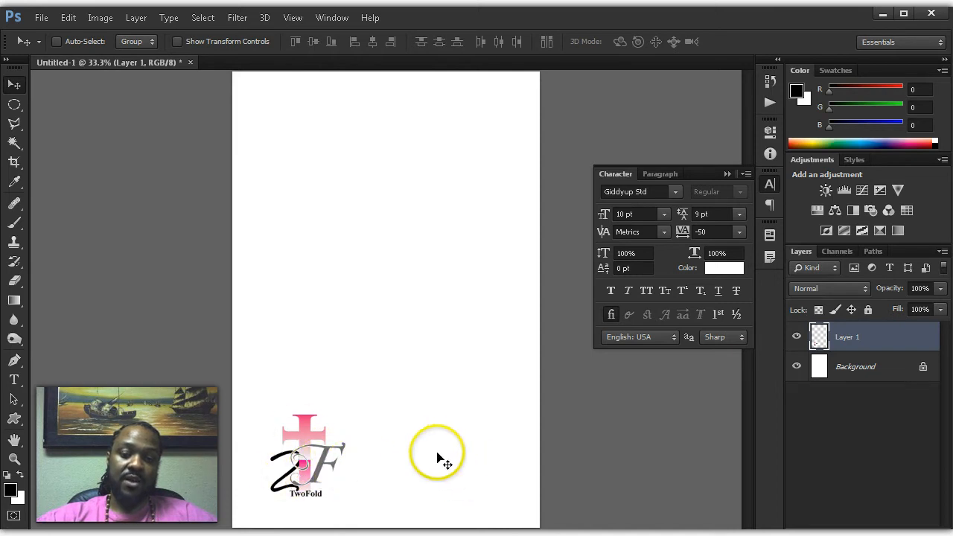
Step: Create a new layer named Grey above Layer 1
key(ctrl+shift+n)
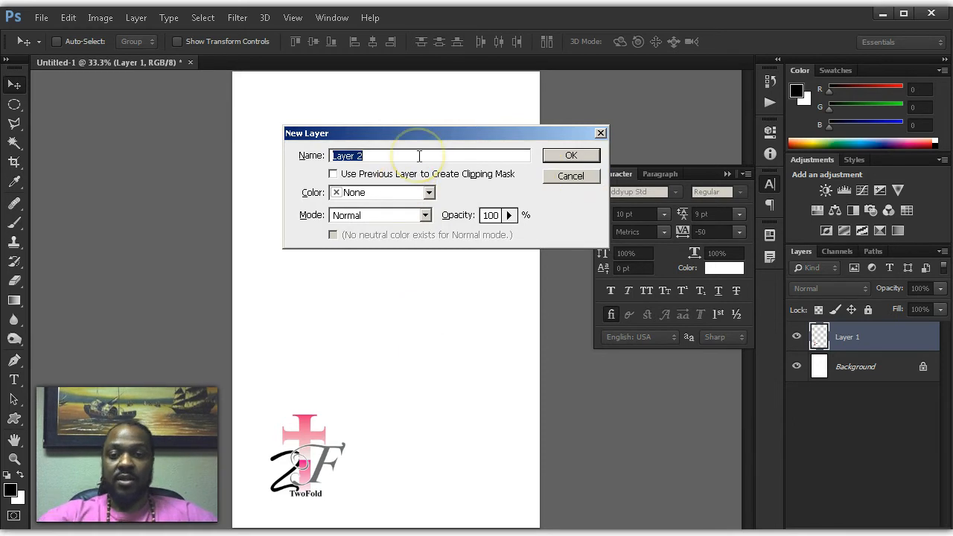
text(Grey)
key(Return)
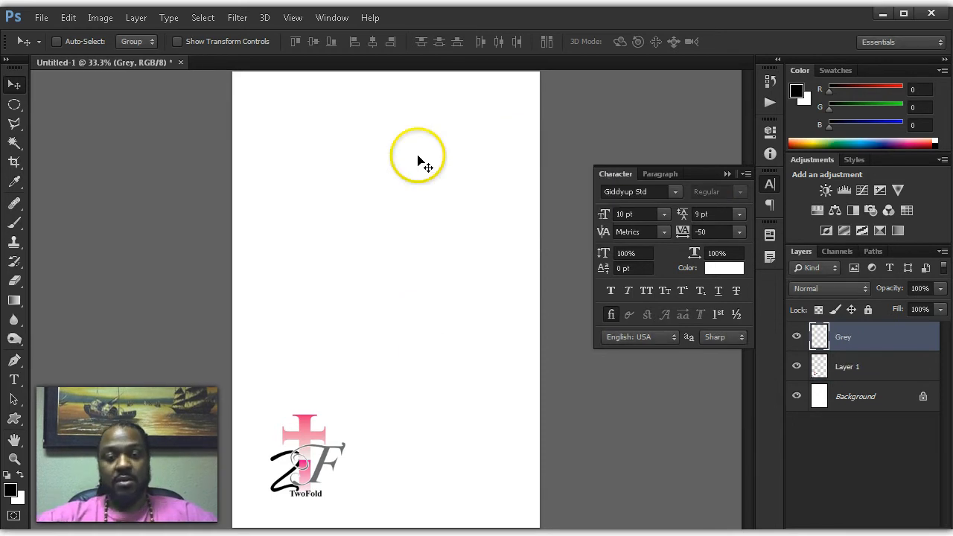
Step: Activate the Gradient tool and set the foreground color to grey 6d6e72, sampled from the logo's letter F
key(g)
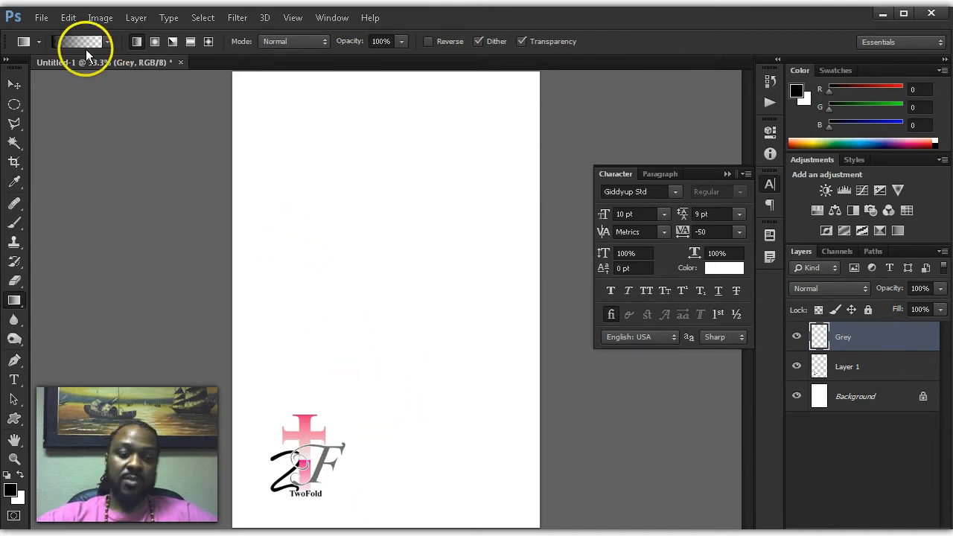
key(z)
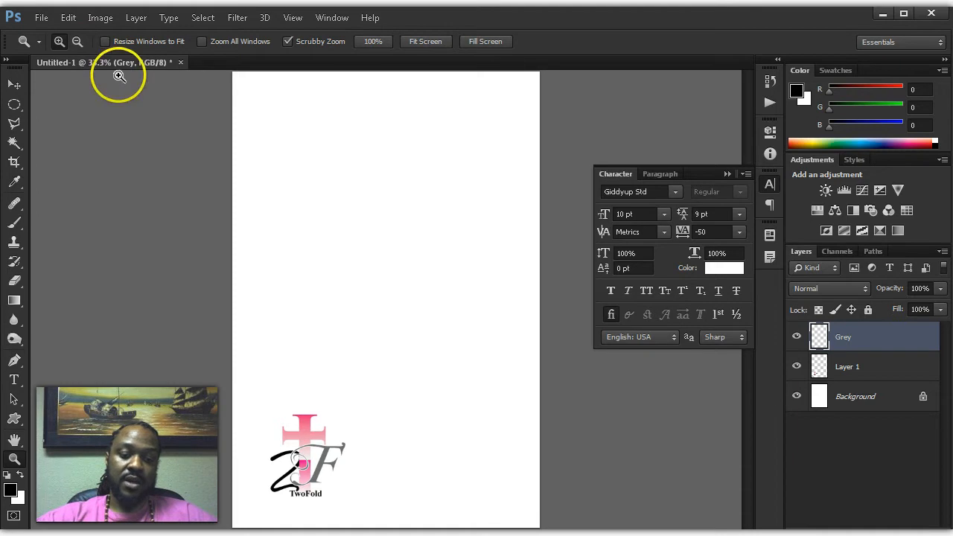
key(g)
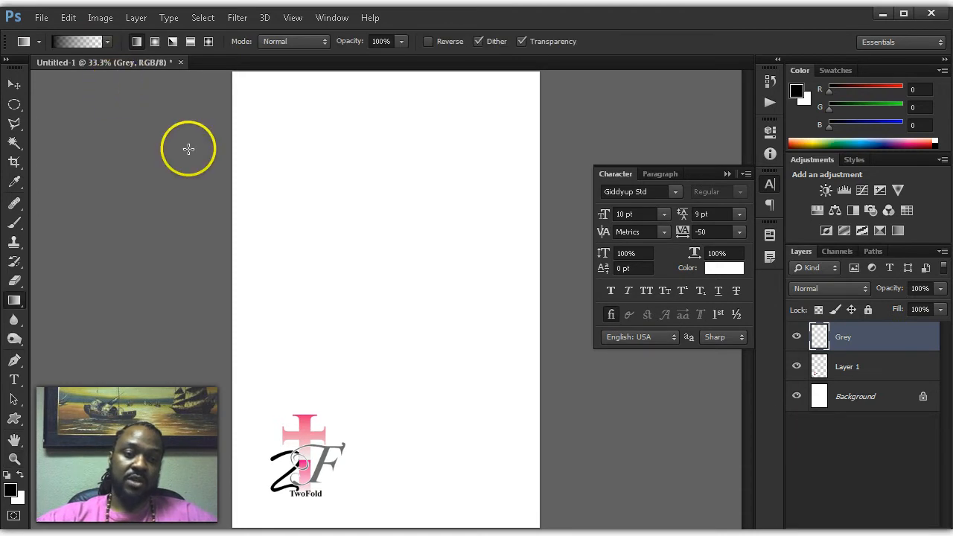
key(z)
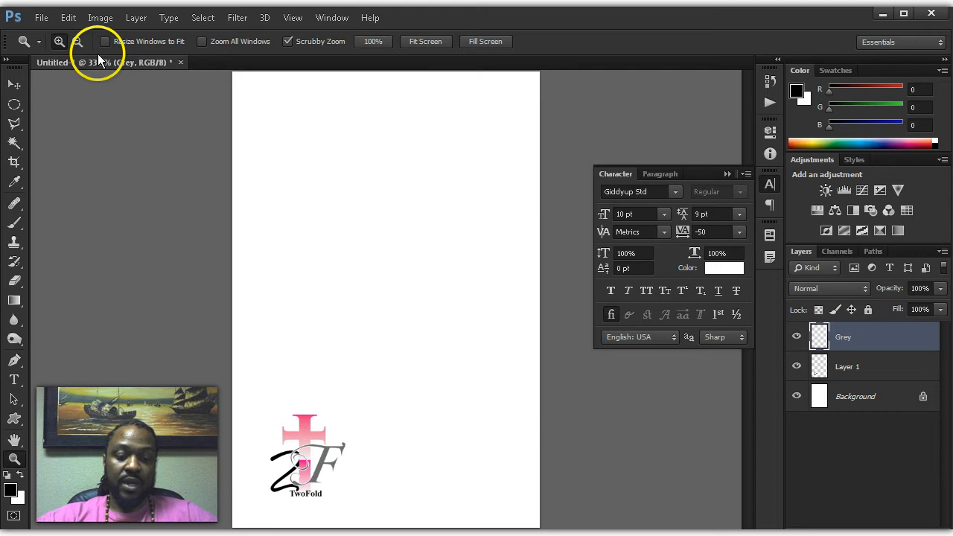
key(g)
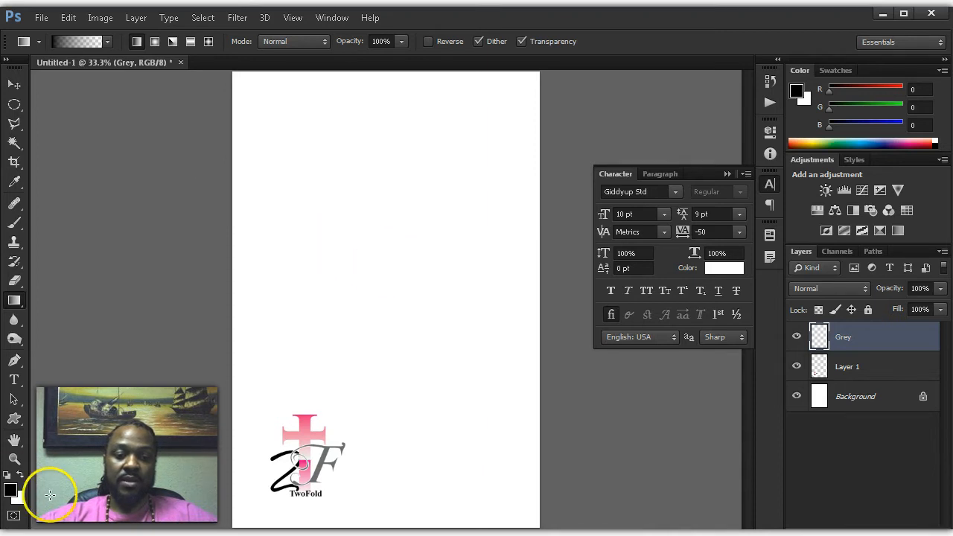
click(12, 491)
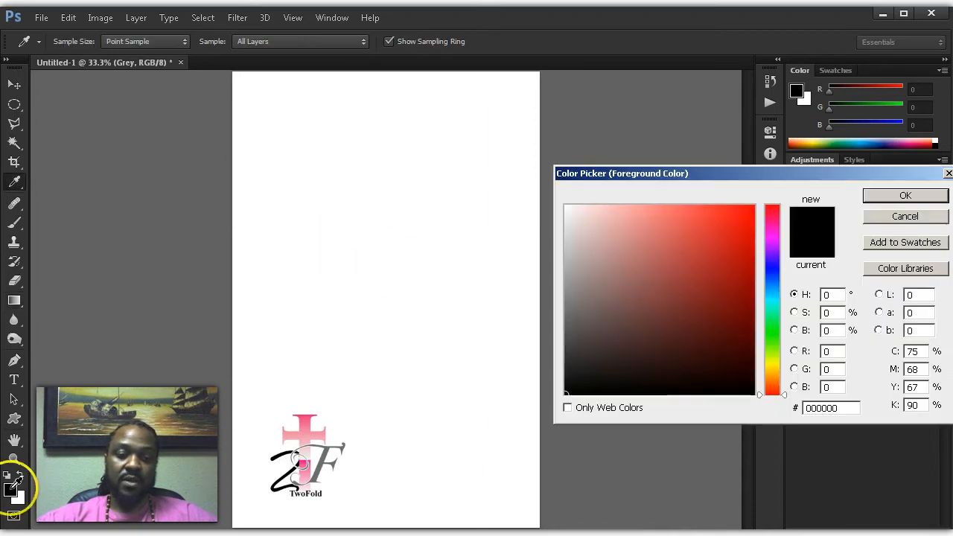
click(578, 296)
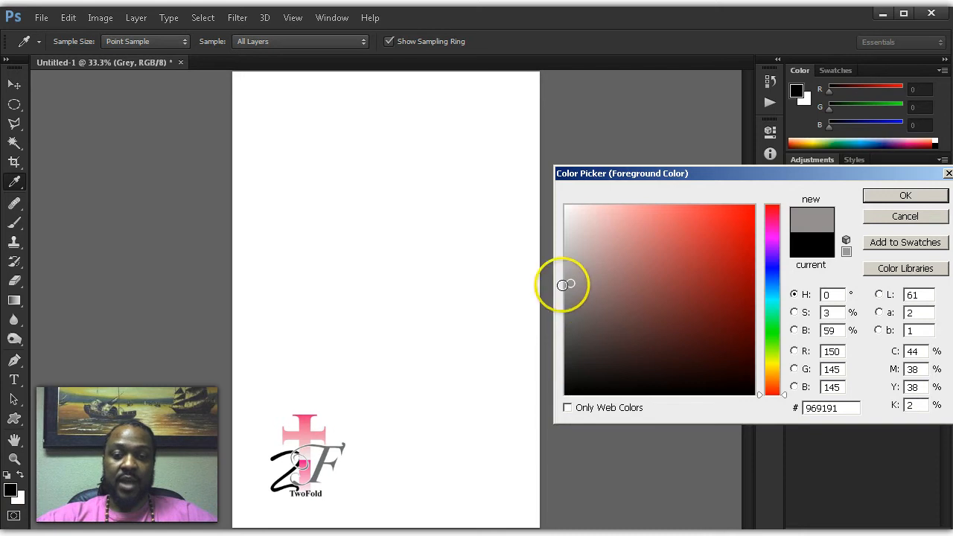
click(323, 462)
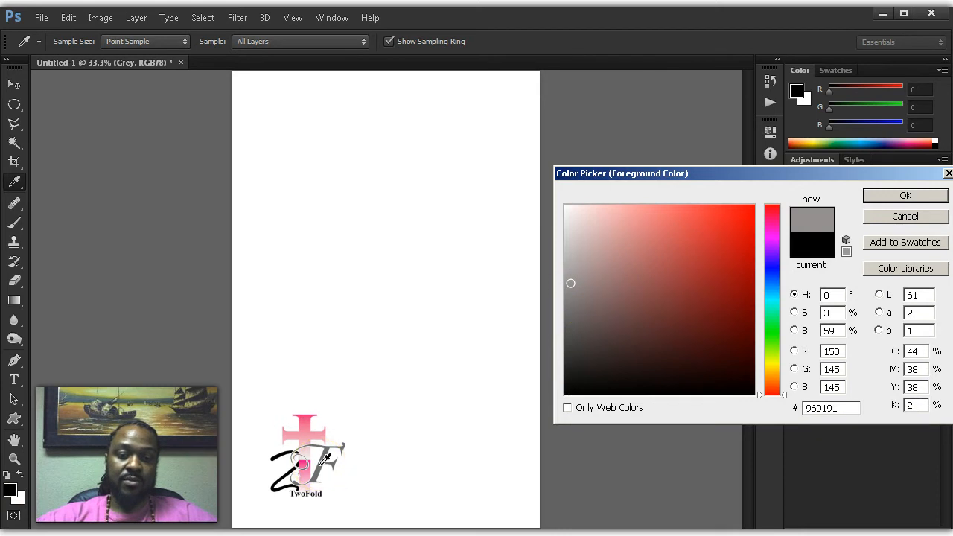
click(322, 462)
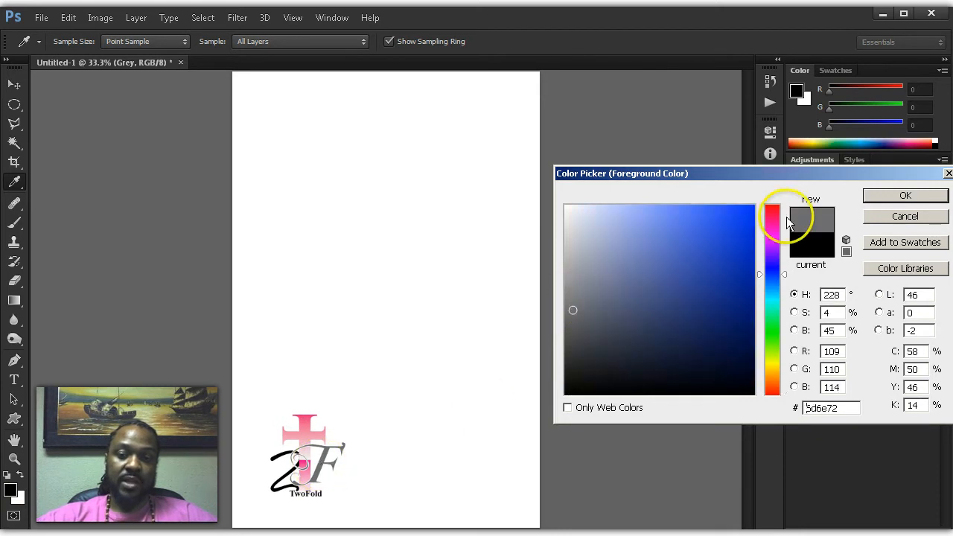
click(905, 195)
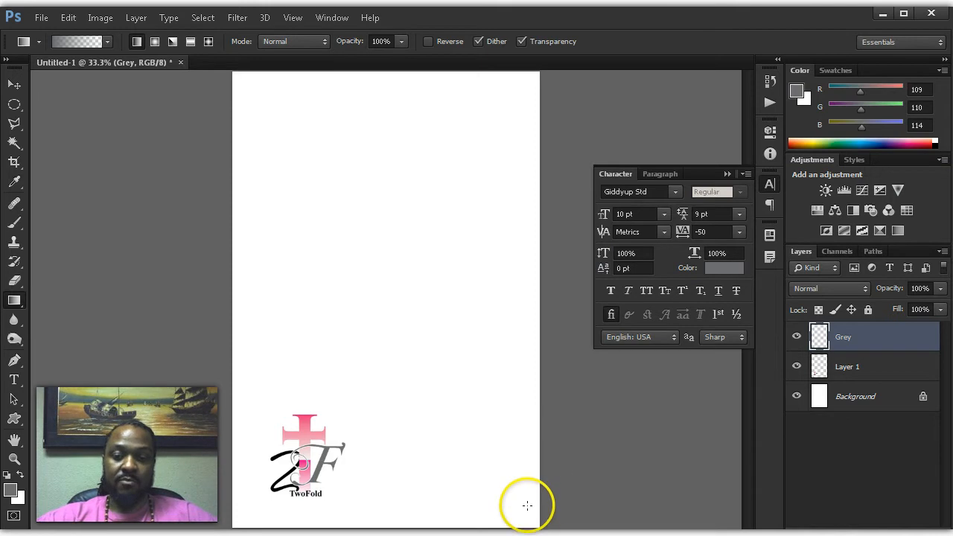
Step: Draw a linear grey-to-transparent gradient on the Grey layer from the page's lower-right corner diagonally toward its upper left
drag(539, 522, 331, 211)
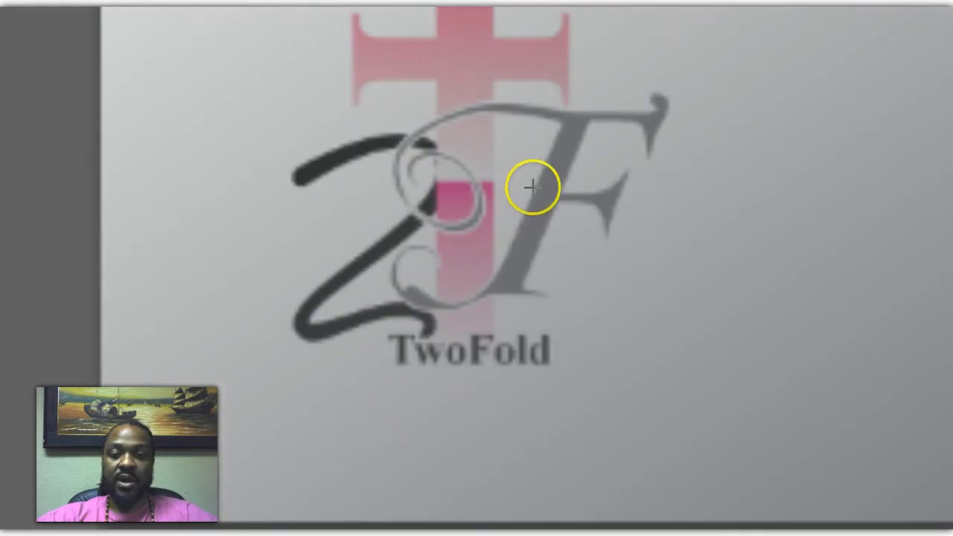
drag(498, 165, 505, 258)
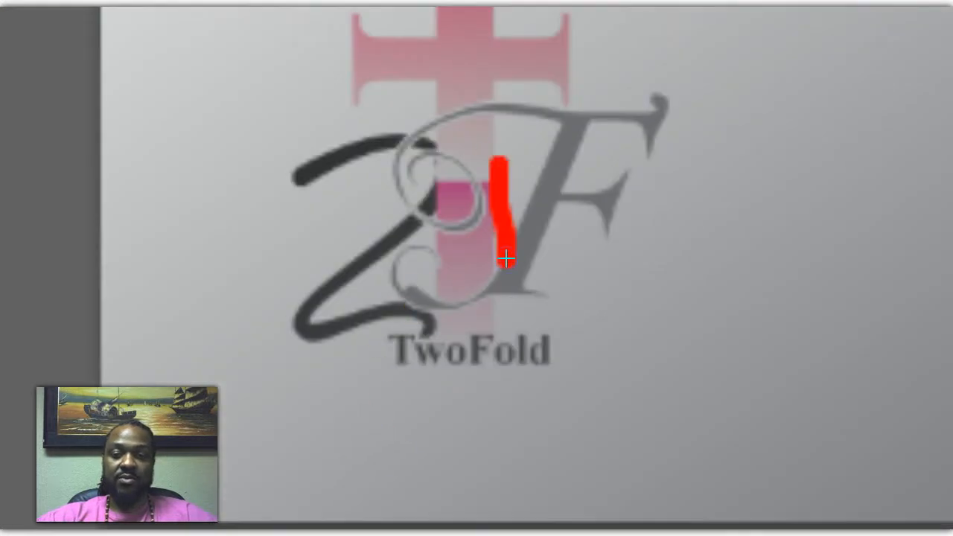
key(ctrl+z)
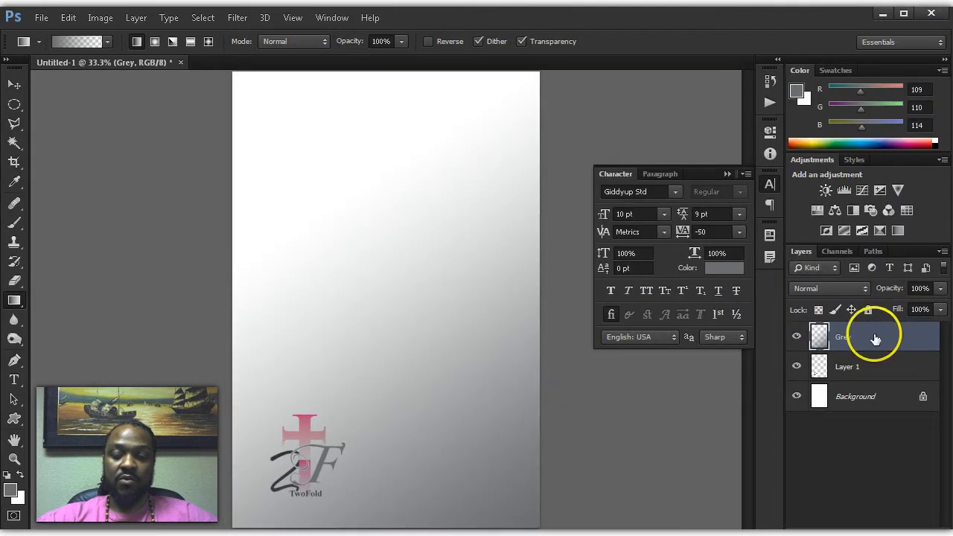
Step: Move the Grey layer beneath Layer 1 and rename Layer 1 as Logo
drag(872, 336, 879, 380)
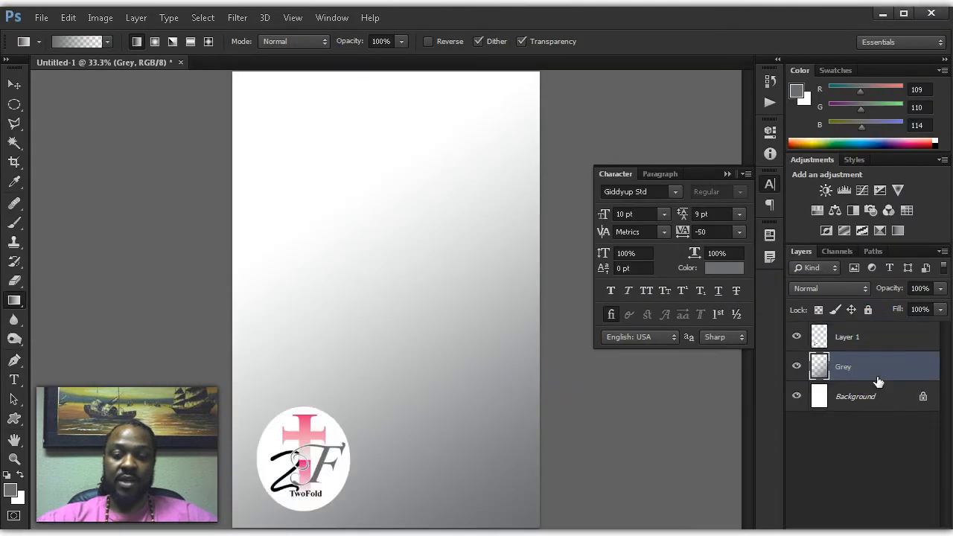
double_click(853, 338)
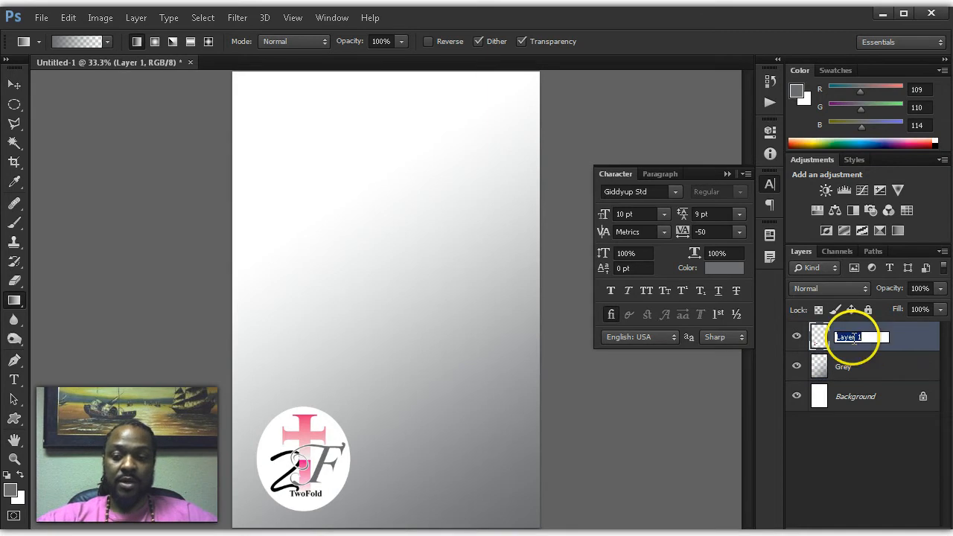
text(Logo)
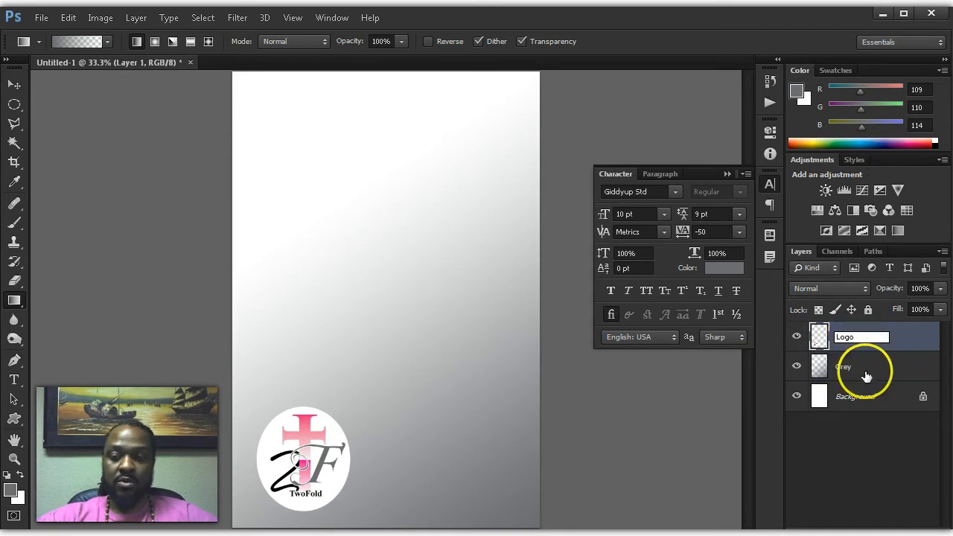
click(864, 376)
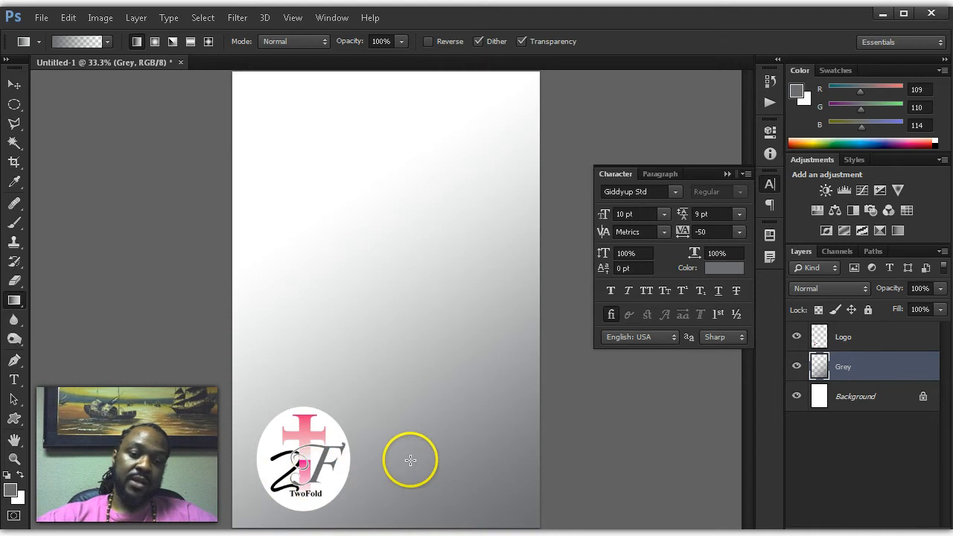
click(847, 288)
click(883, 377)
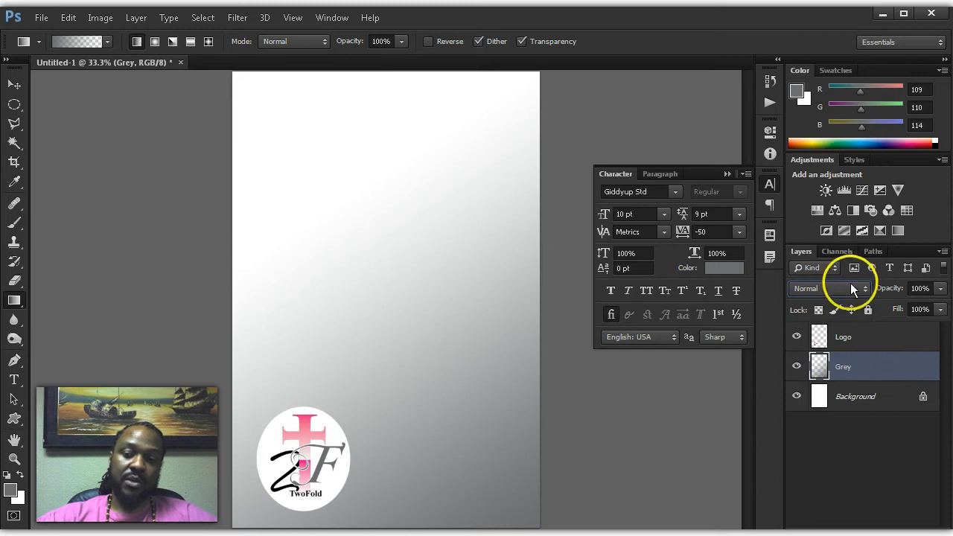
click(850, 288)
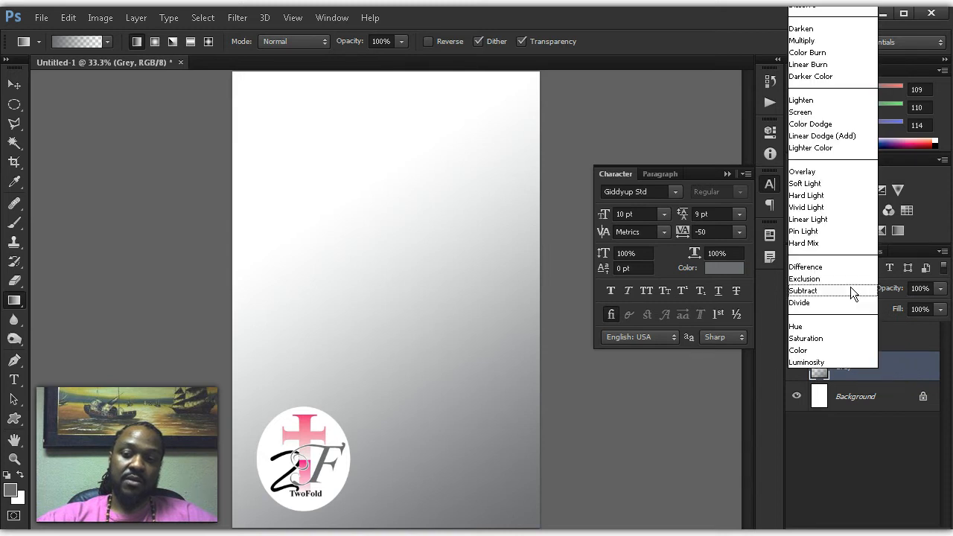
click(899, 362)
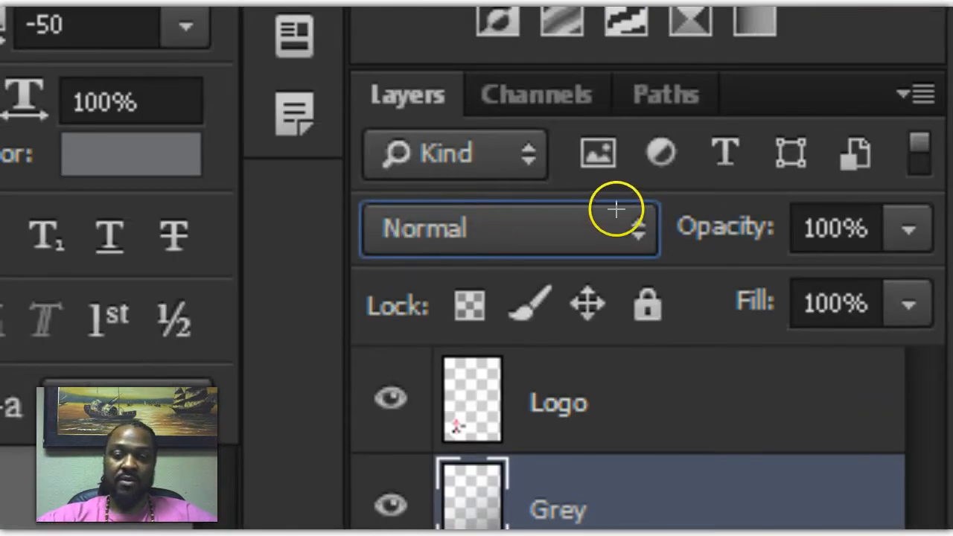
mouse_move(668, 196)
mouse_down()
mouse_move(404, 148)
mouse_move(341, 190)
mouse_move(428, 262)
mouse_move(600, 286)
mouse_move(659, 233)
mouse_up()
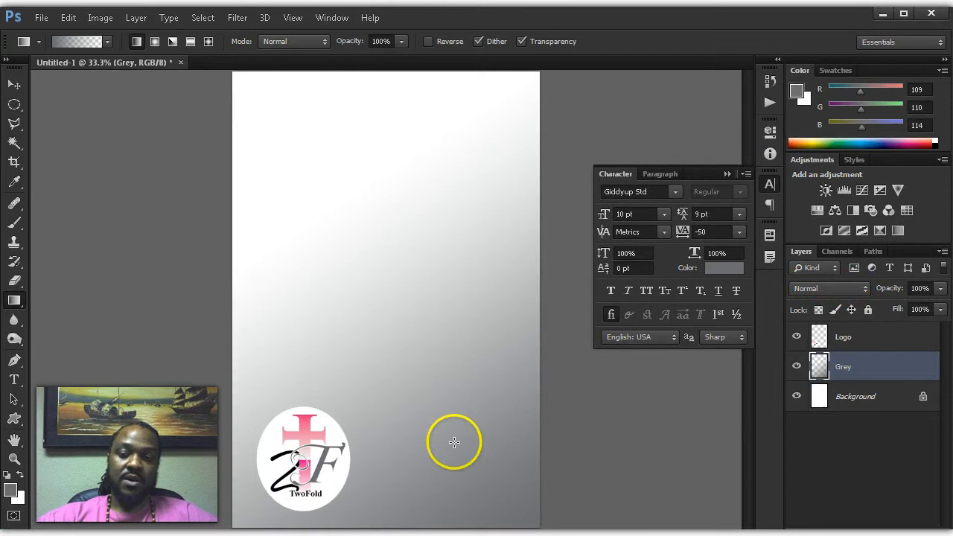
Step: Set the blending mode of both the Grey layer and the Logo layer to Multiply
click(843, 286)
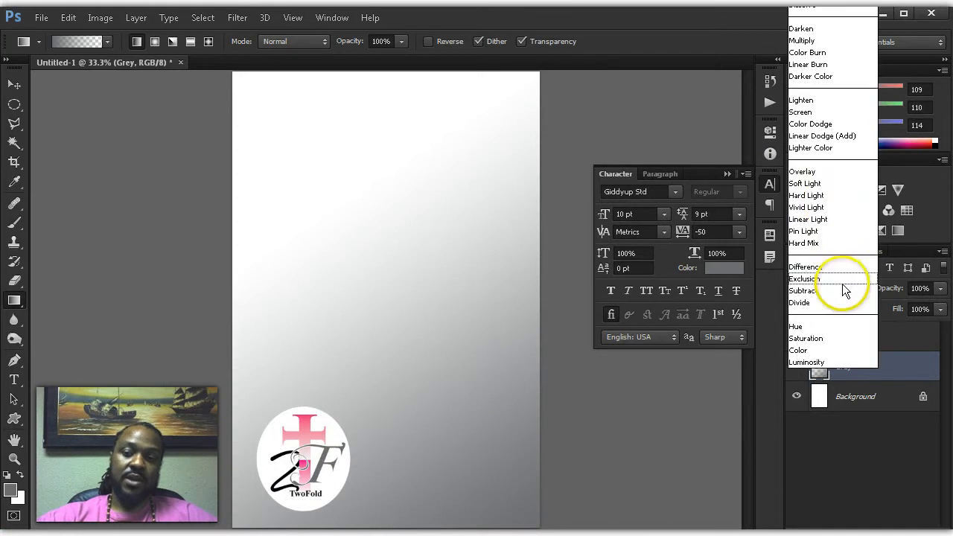
click(822, 41)
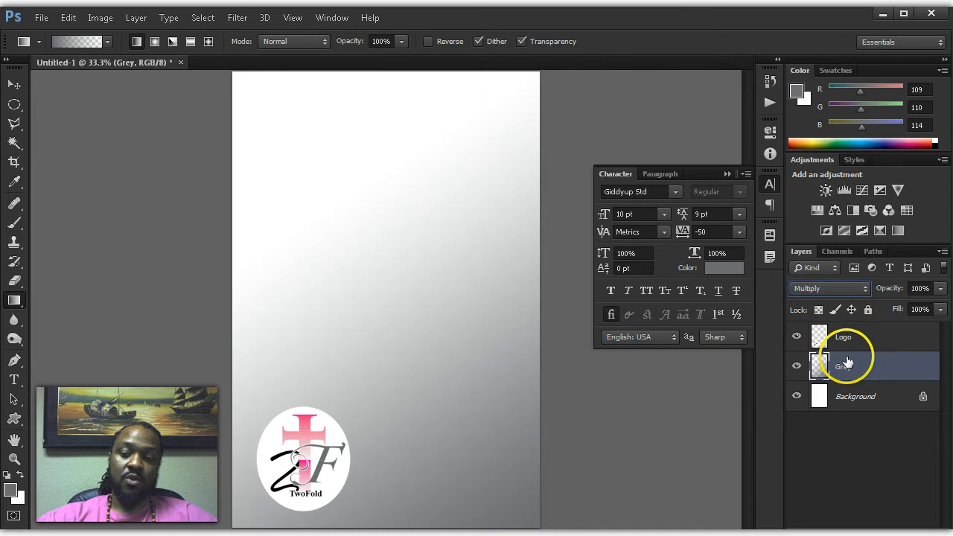
click(846, 329)
click(840, 291)
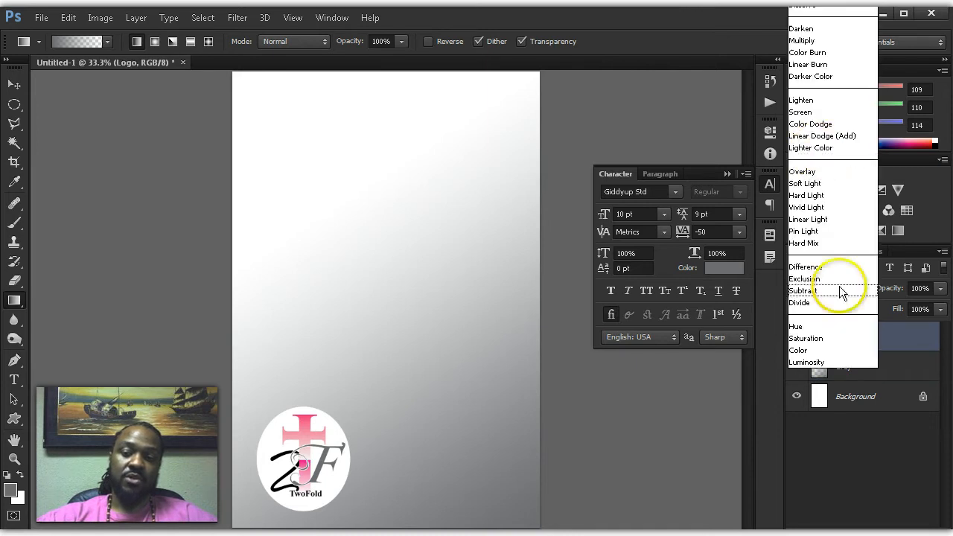
click(815, 41)
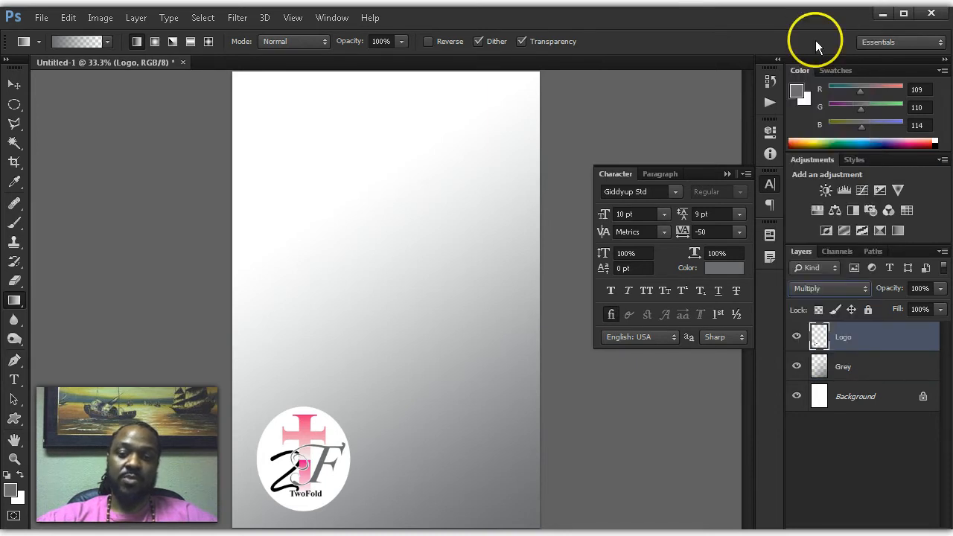
Step: Move the TwoFold logo slightly closer to the page's lower-left corner
right_click(305, 464)
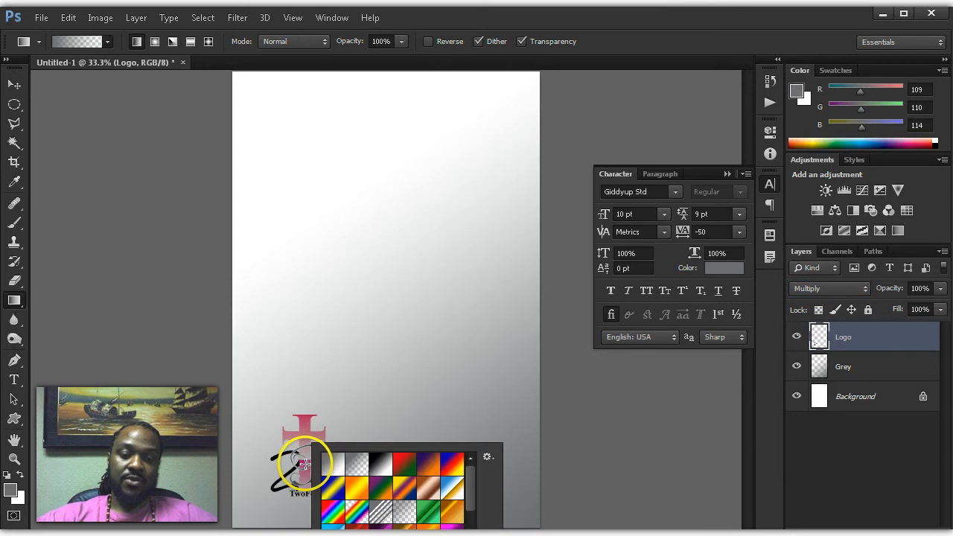
key(Escape)
key(v)
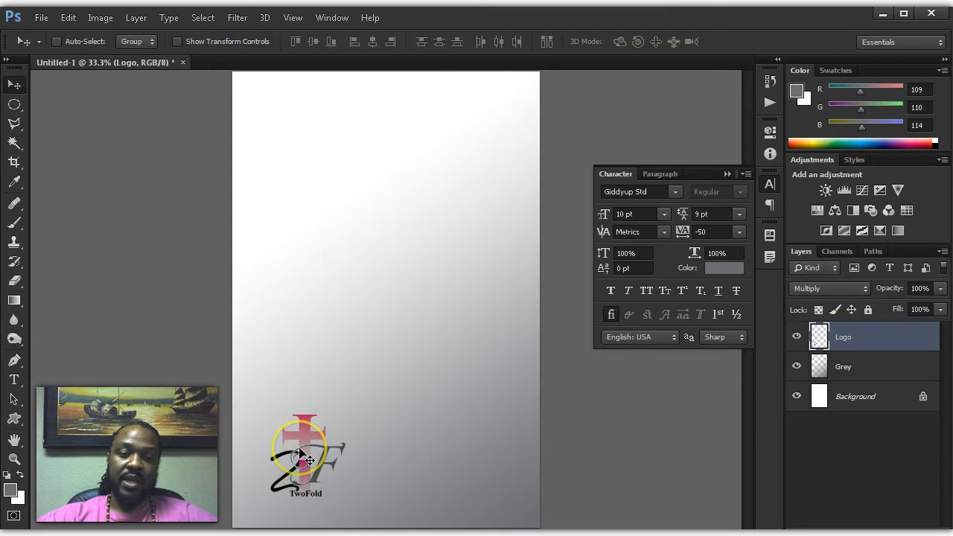
right_click(301, 451)
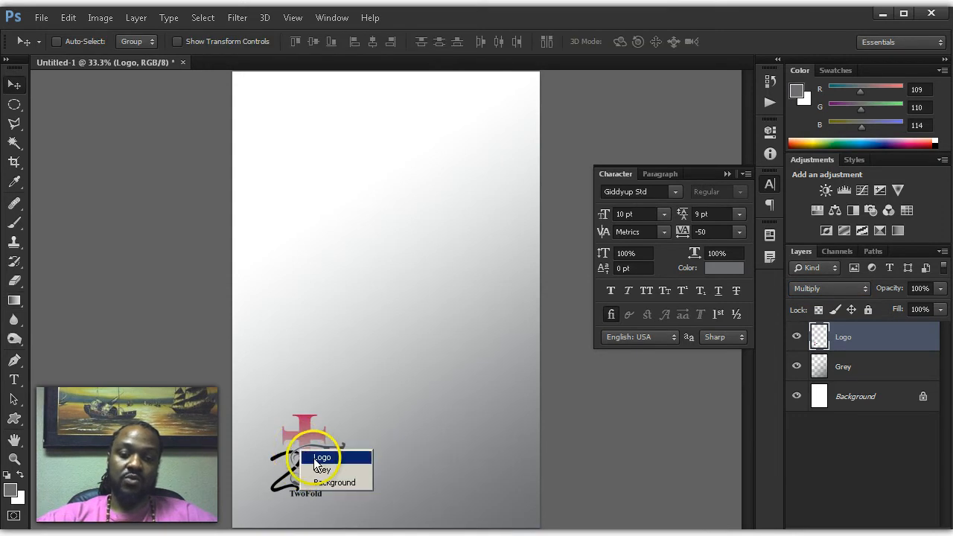
click(322, 457)
drag(307, 463, 308, 468)
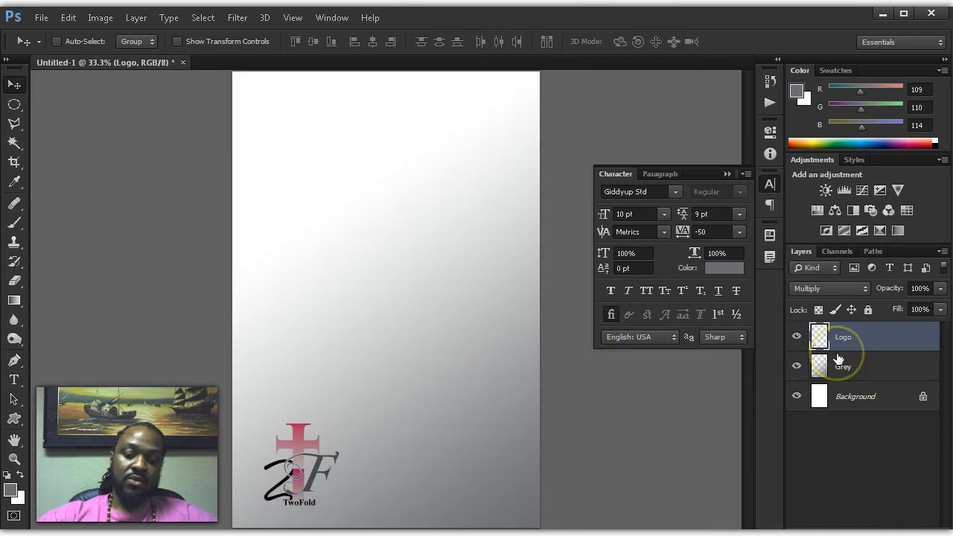
Step: Create a new layer named WhiteGlow and place it directly beneath the Logo layer
key(ctrl+shift+n)
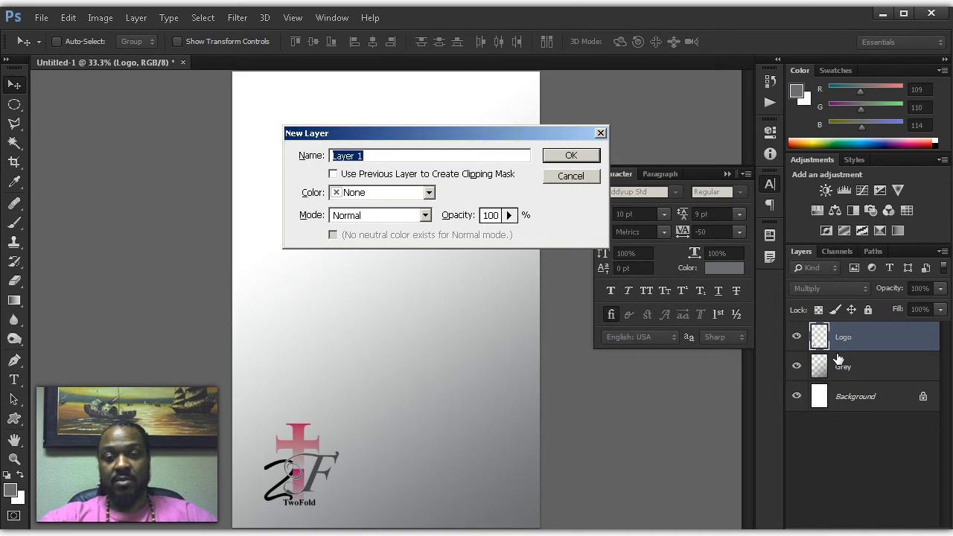
text(WhiteGlo)
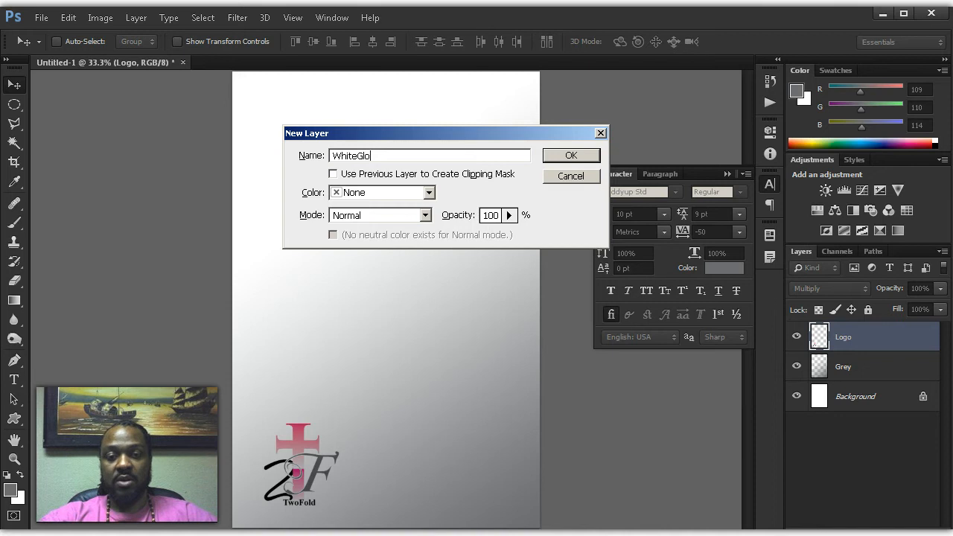
text(w)
key(Return)
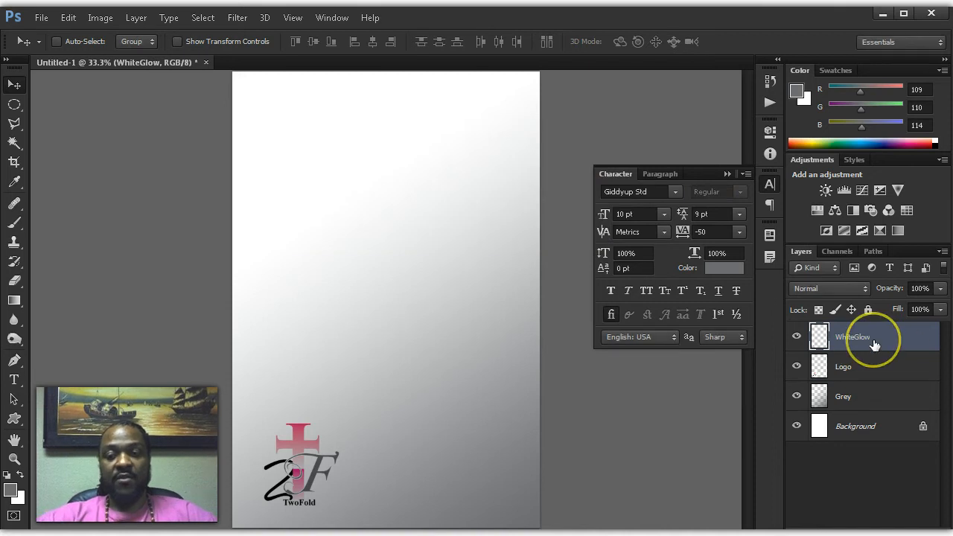
drag(875, 344, 872, 345)
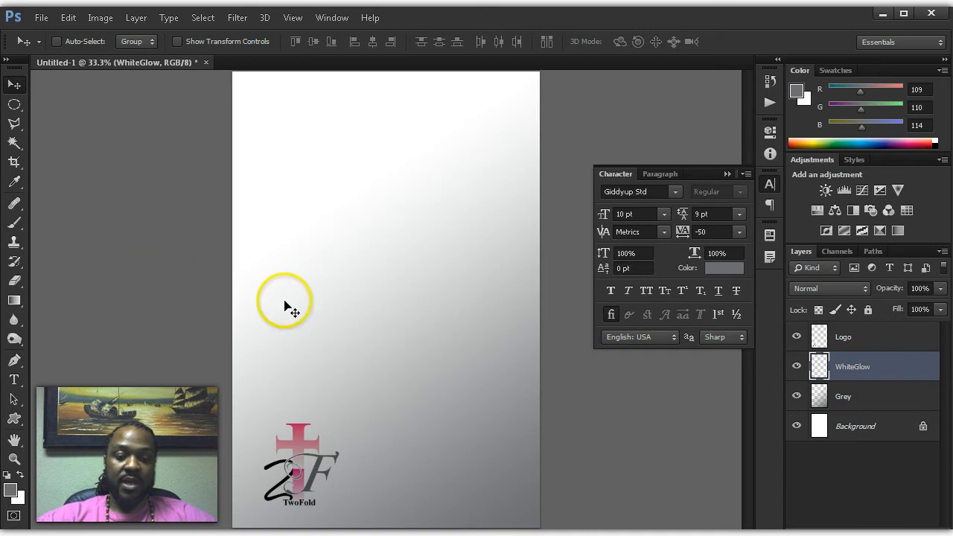
Step: Paint a soft white glow behind the logo on the WhiteGlow layer with a 175 px brush
key(b)
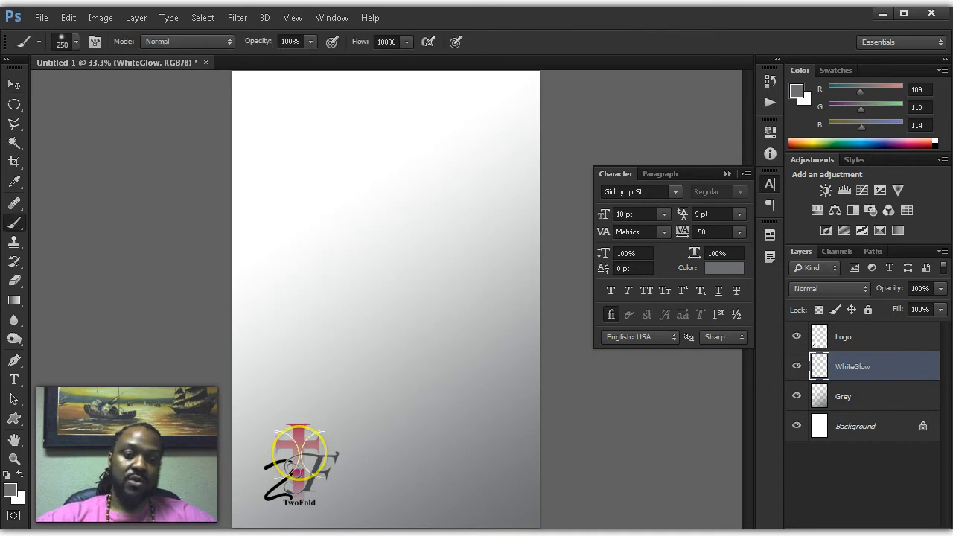
key(d)
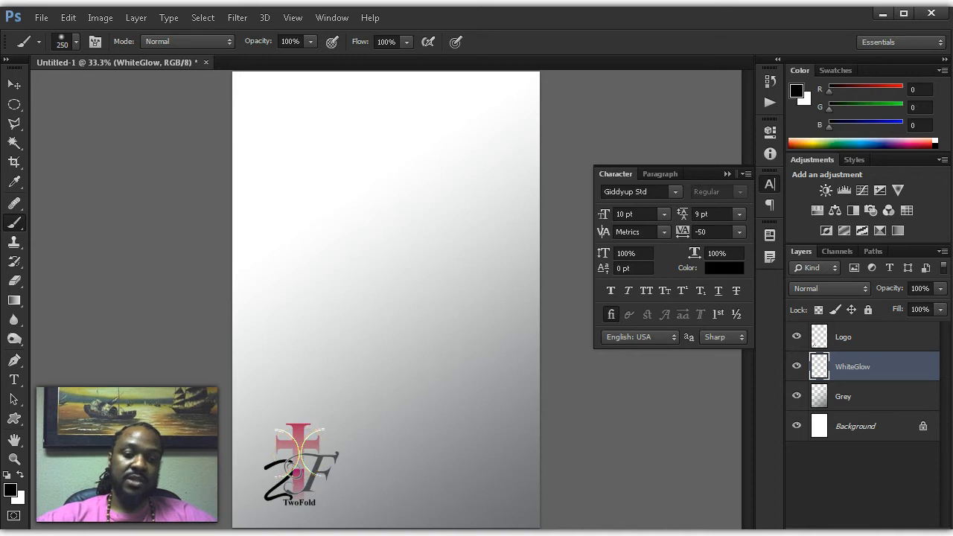
click(296, 451)
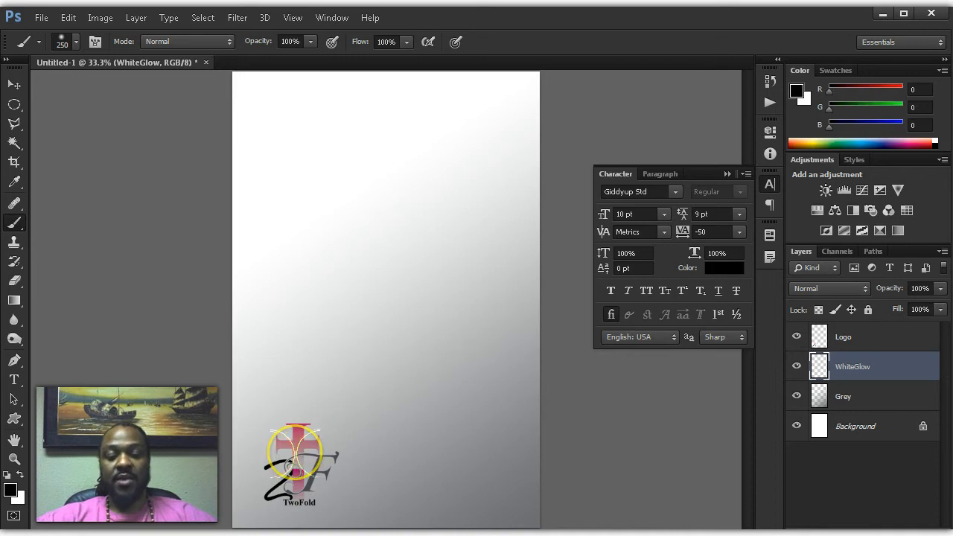
key(x)
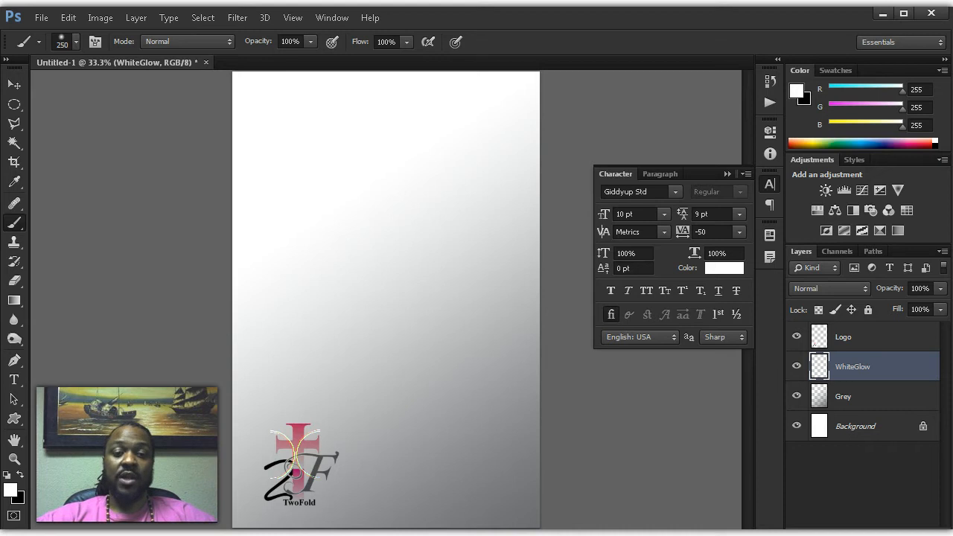
click(298, 447)
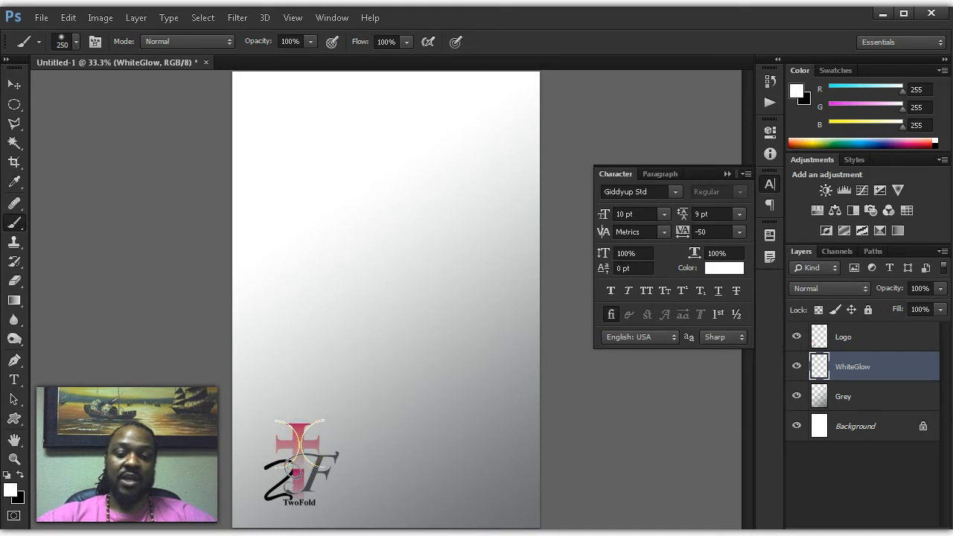
key(bracketleft)
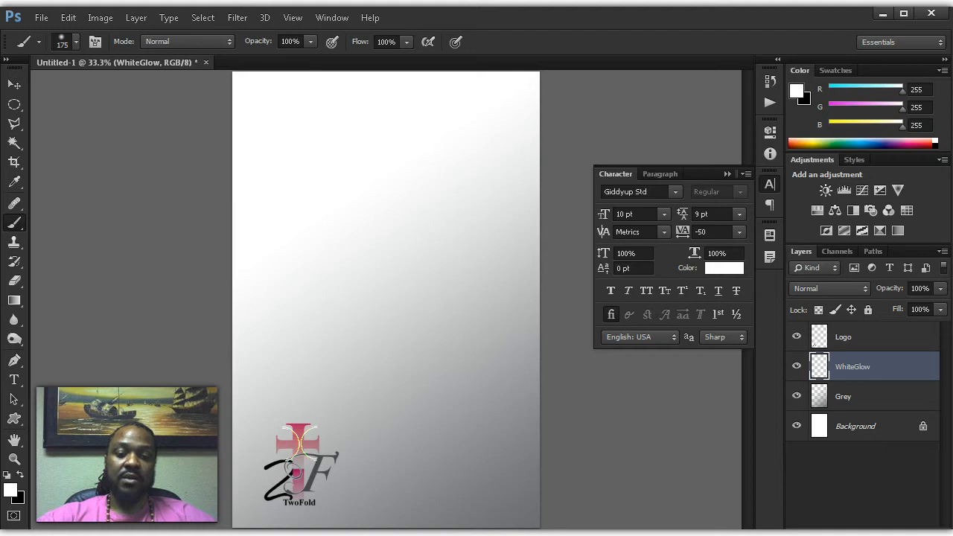
click(298, 436)
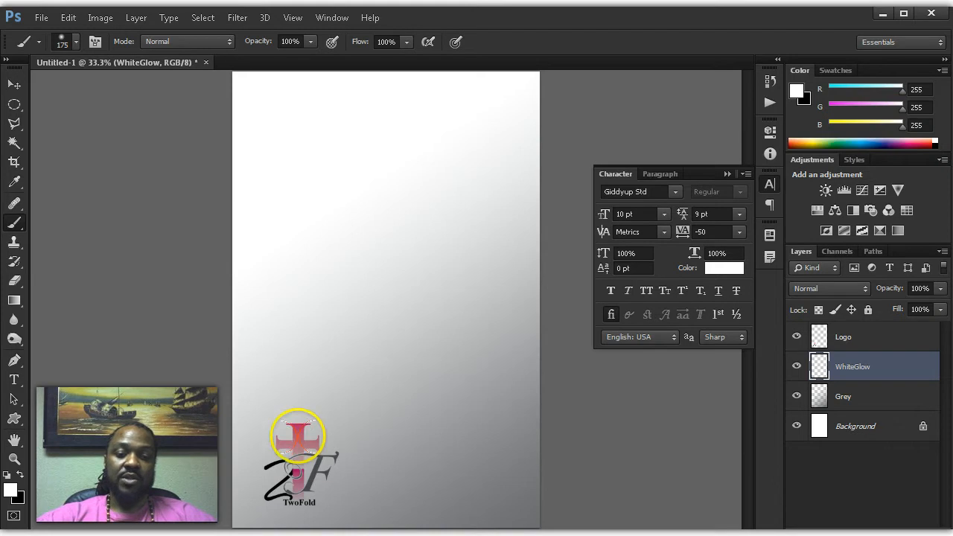
mouse_move(297, 436)
mouse_down()
mouse_move(298, 493)
mouse_move(279, 464)
mouse_move(277, 478)
mouse_move(319, 469)
mouse_up()
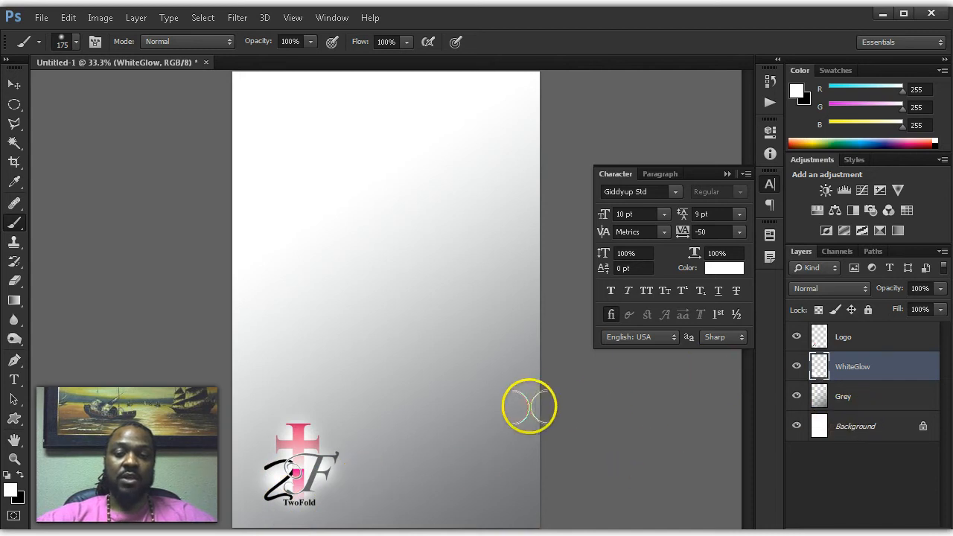
Step: Create a layer named Pink above WhiteGlow and sample the logo's pink (RGB 236, 38, 147) as the foreground color
key(i)
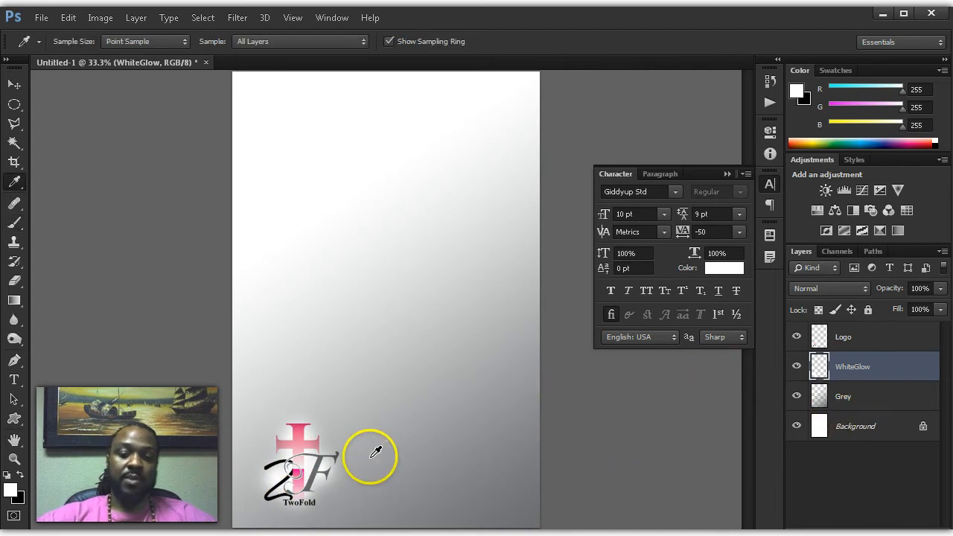
key(ctrl+shift+n)
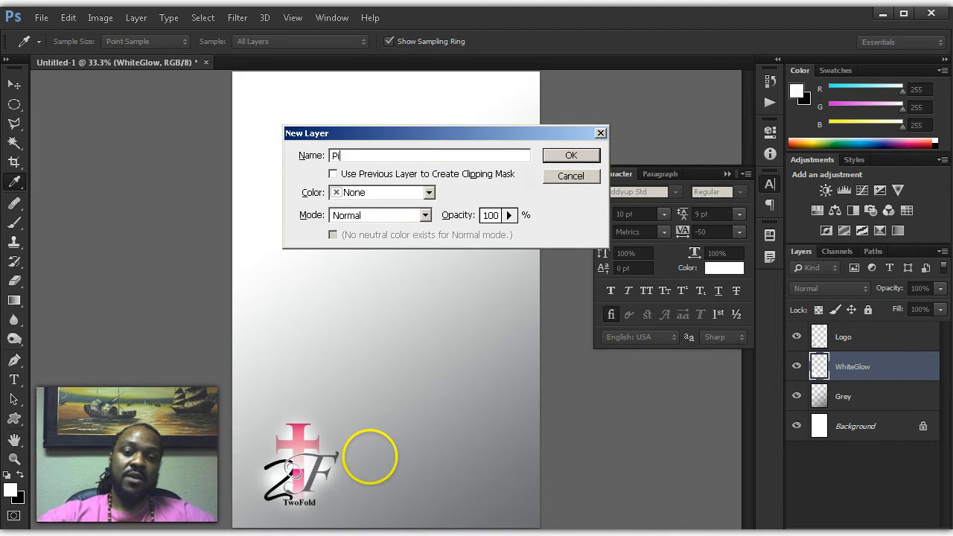
key(Return)
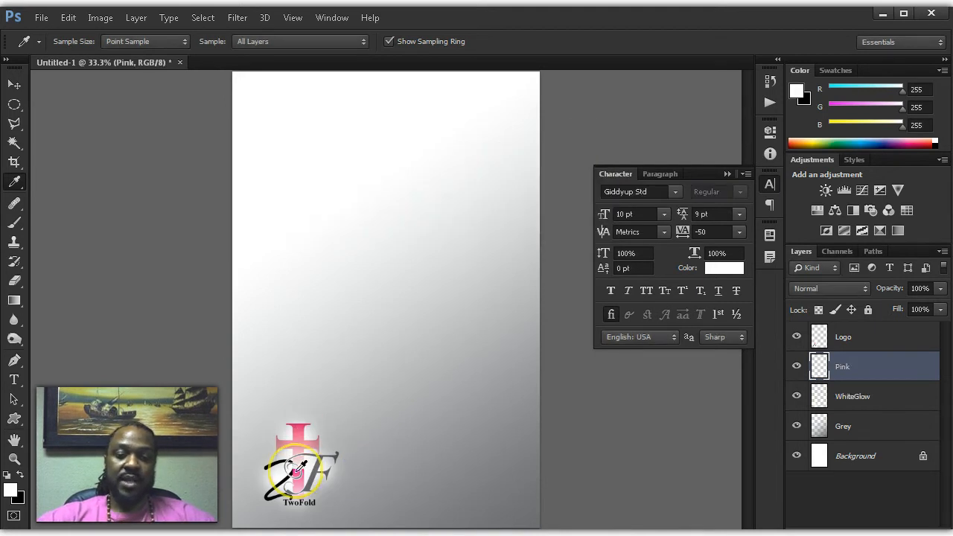
click(297, 471)
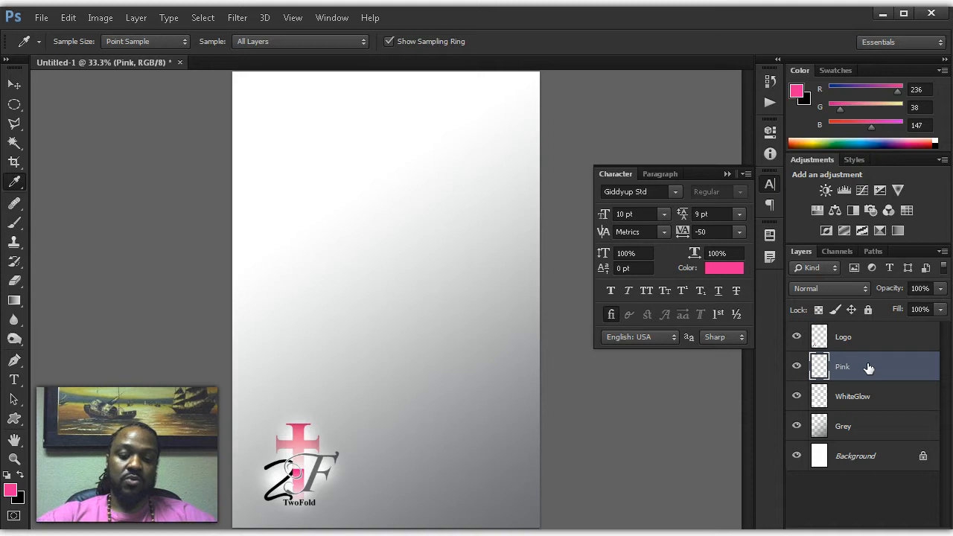
Step: Draw a horizontal linear pink-to-transparent gradient on the Pink layer, from outside the page's left edge to just past its middle
key(g)
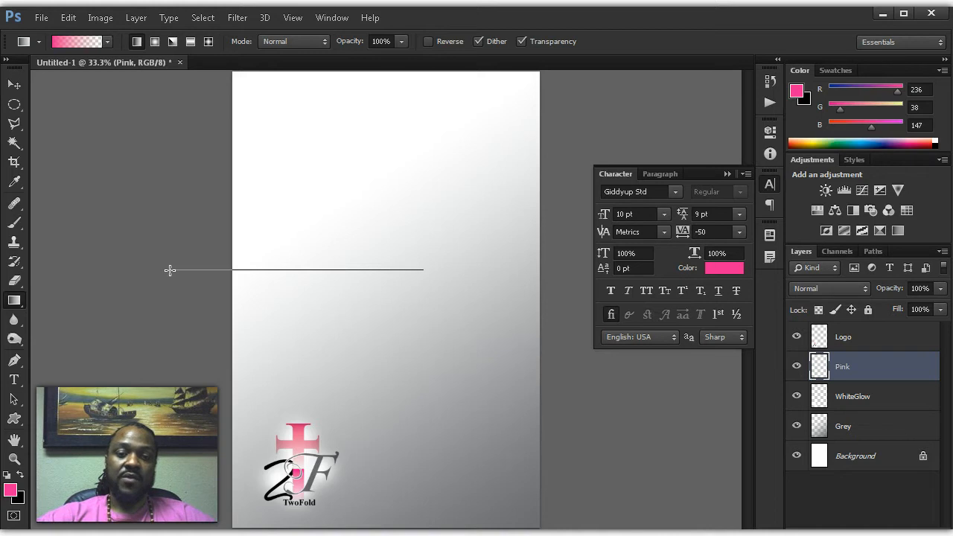
drag(170, 270, 426, 270)
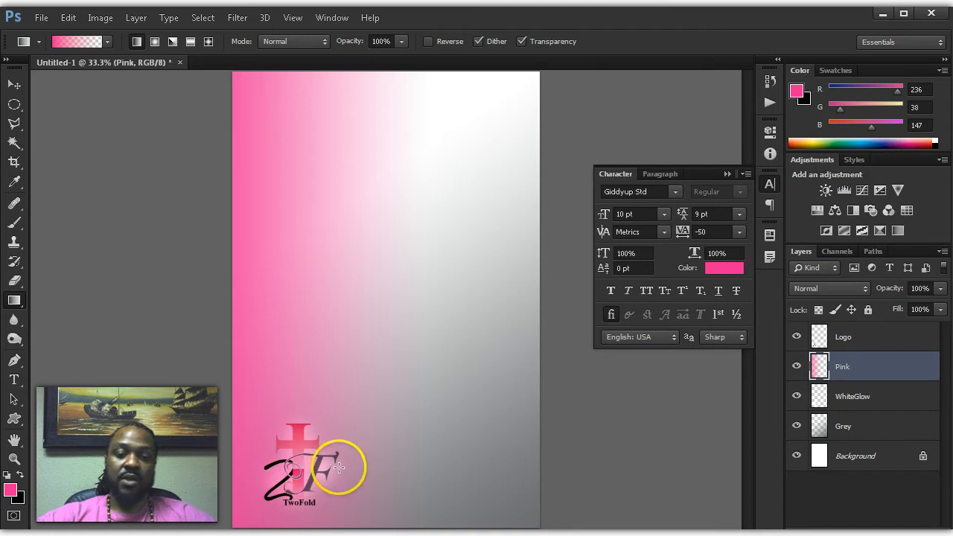
key(v)
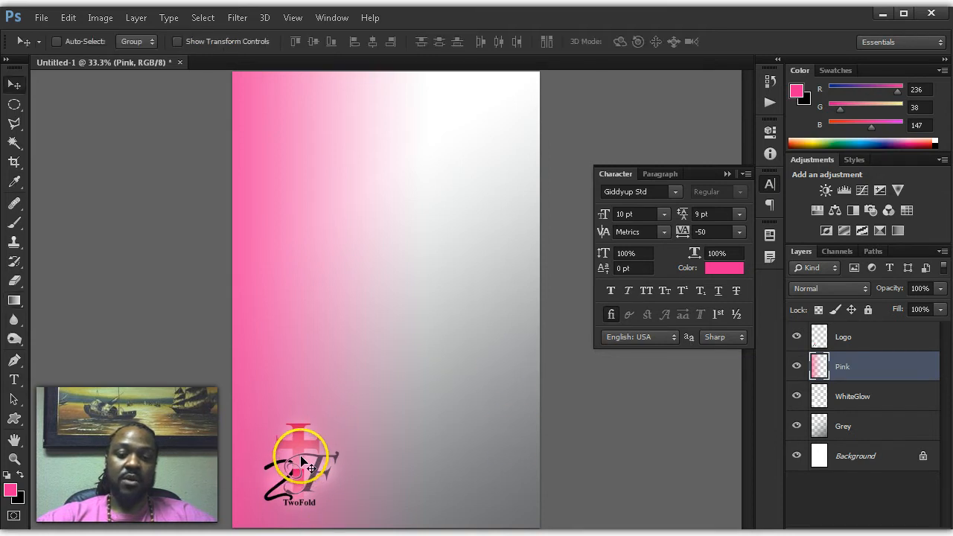
Step: Create a new layer named white above the Pink layer and set the foreground color to white
key(ctrl+shift+n)
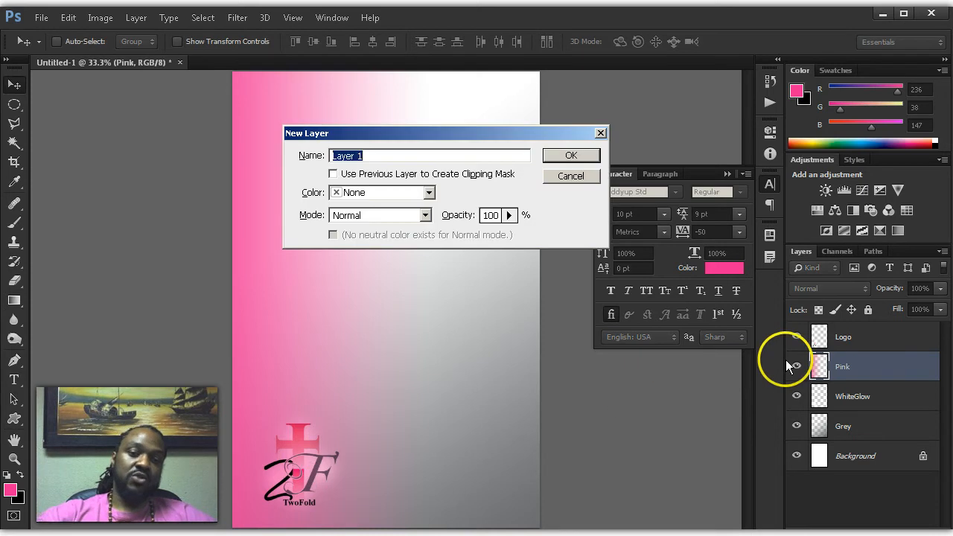
key(Return)
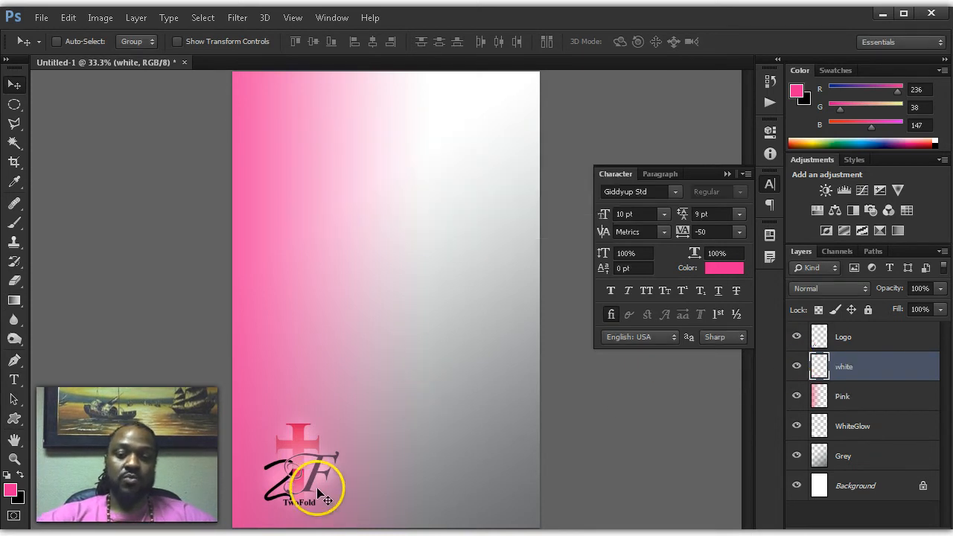
key(d)
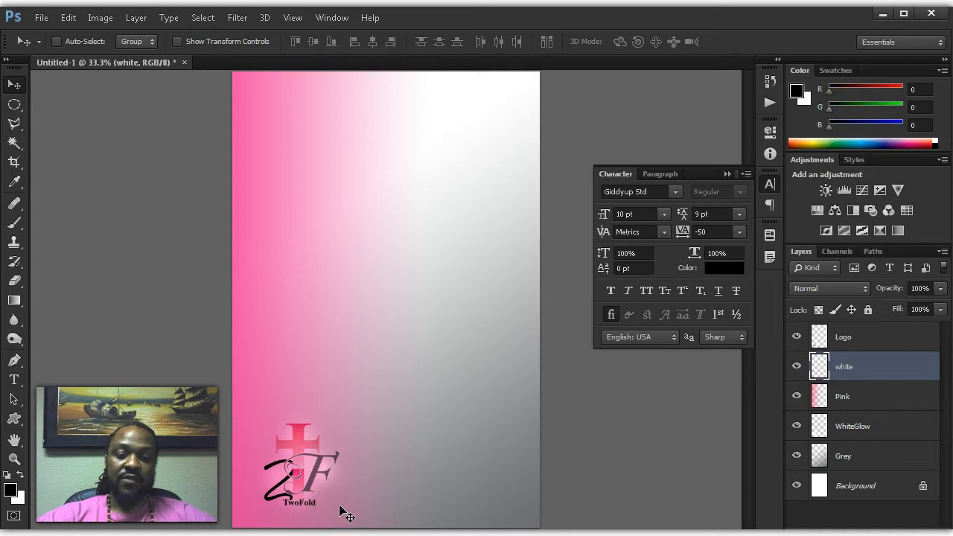
key(x)
click(372, 513)
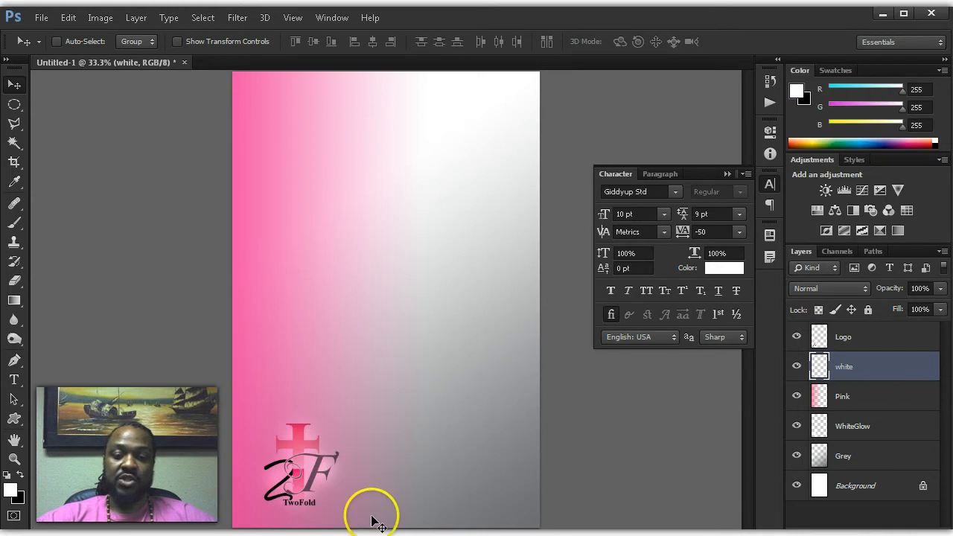
Step: Draw a white-to-transparent gradient on the white layer from the page's lower-left corner diagonally past the logo, and fit the page to the window
key(Tab)
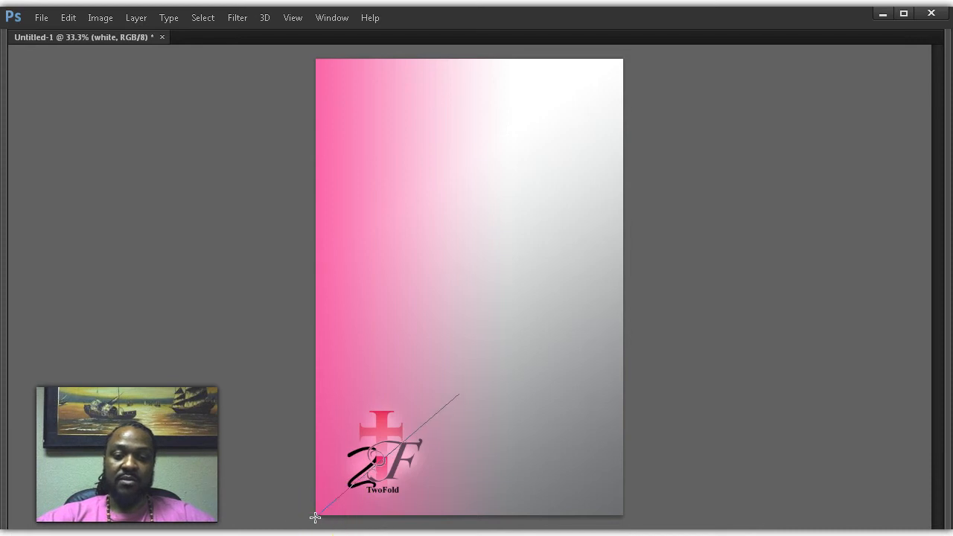
drag(459, 394, 315, 518)
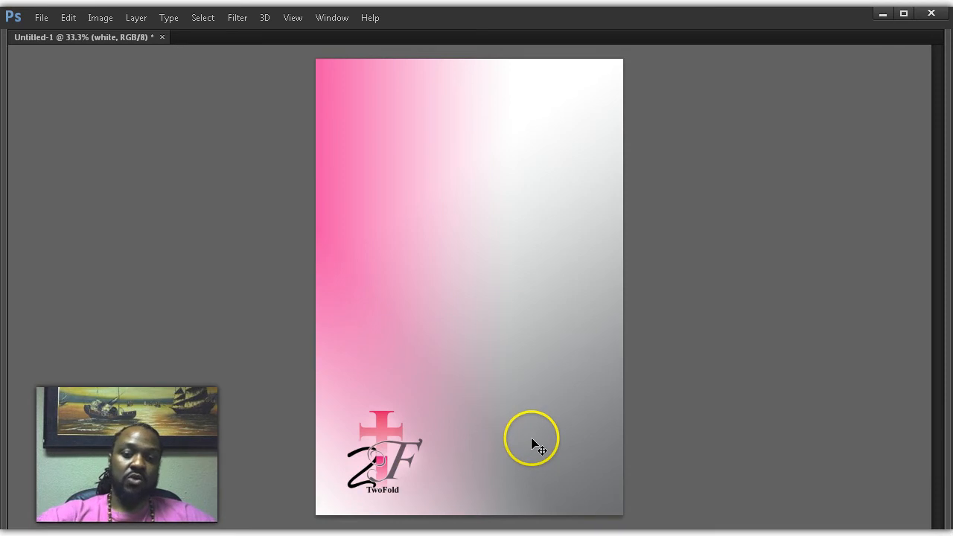
key(ctrl+0)
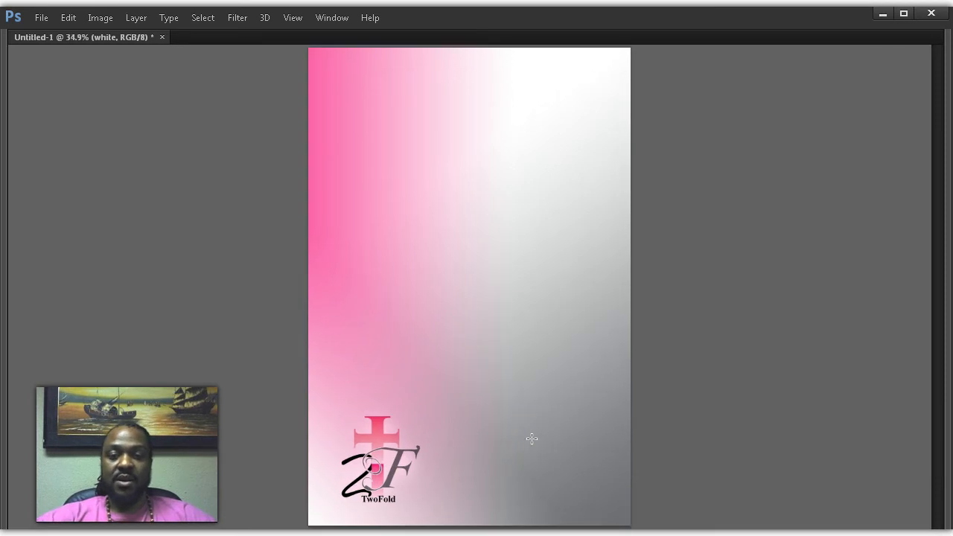
key(Tab)
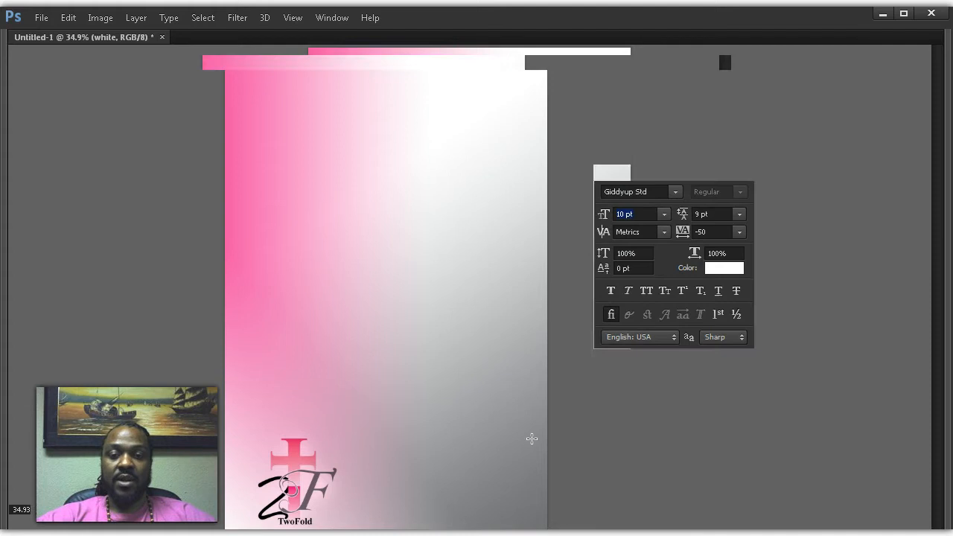
Step: Copy the line TWO-FOLD from the Notepad event details and add it as a text layer near the top of the Photoshop flyer
key(alt+Tab)
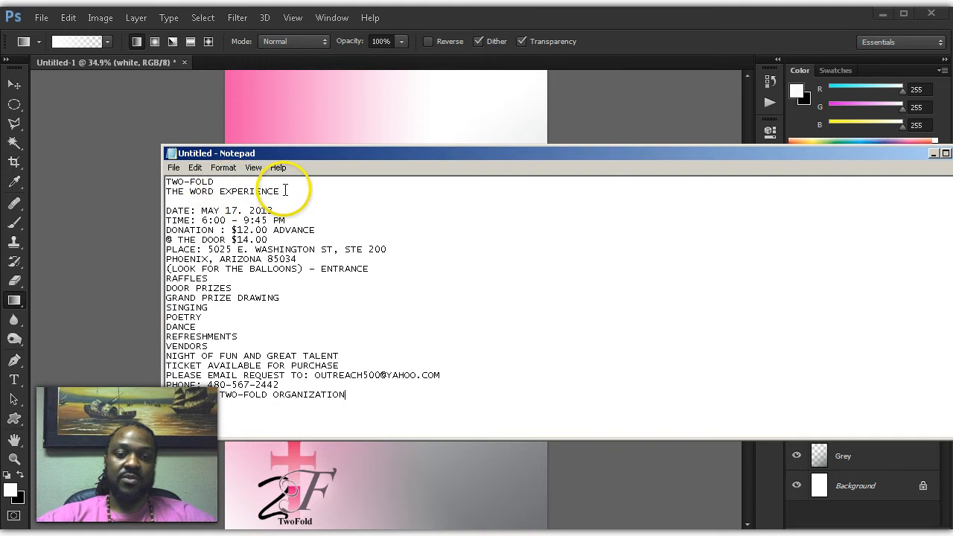
drag(222, 182, 121, 177)
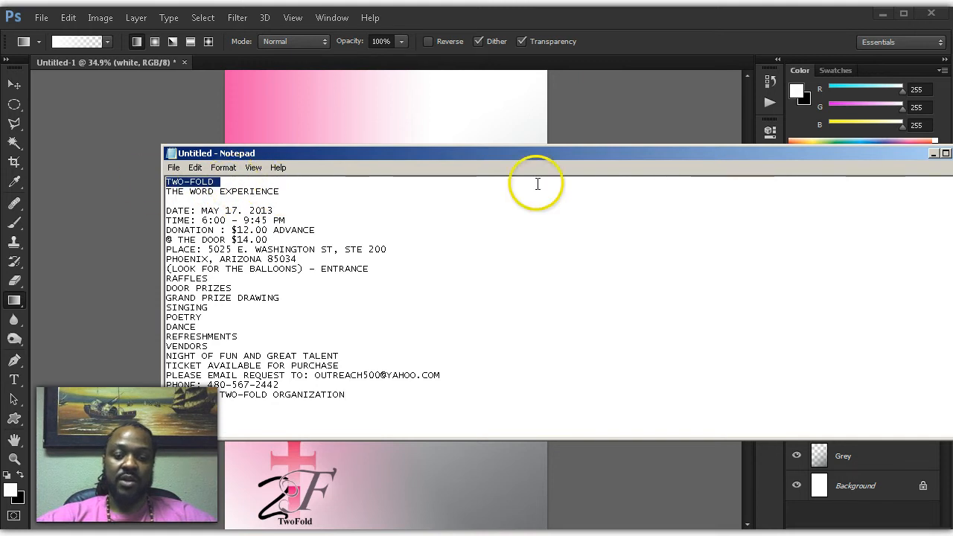
click(485, 102)
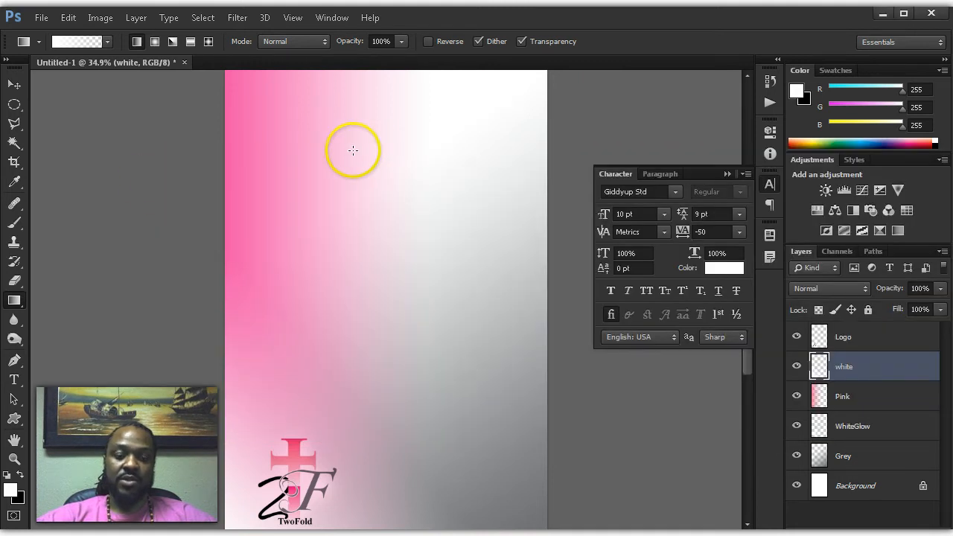
key(t)
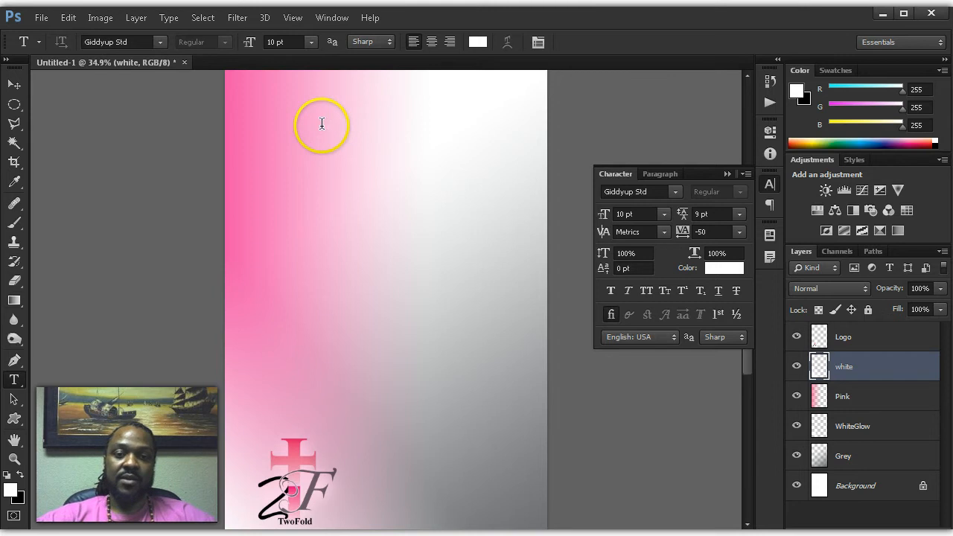
click(322, 124)
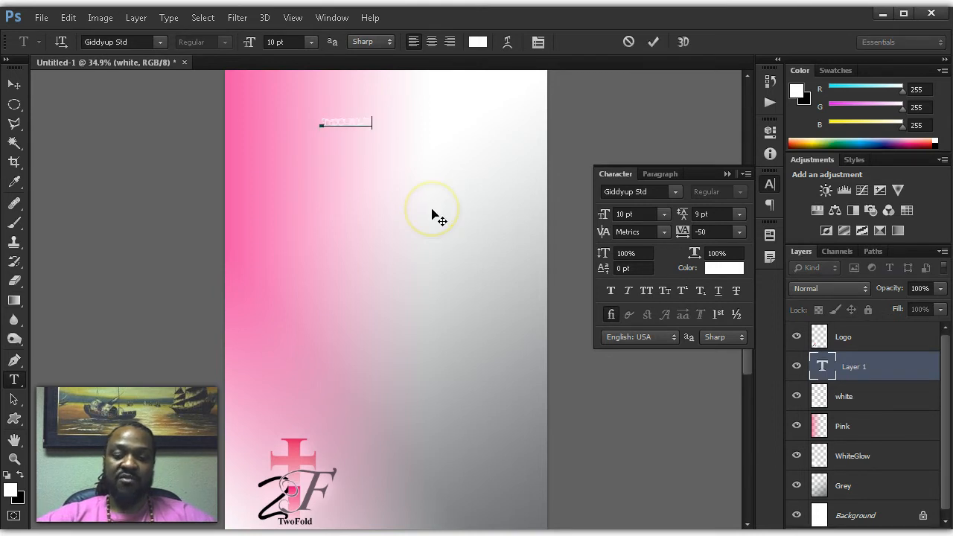
click(433, 212)
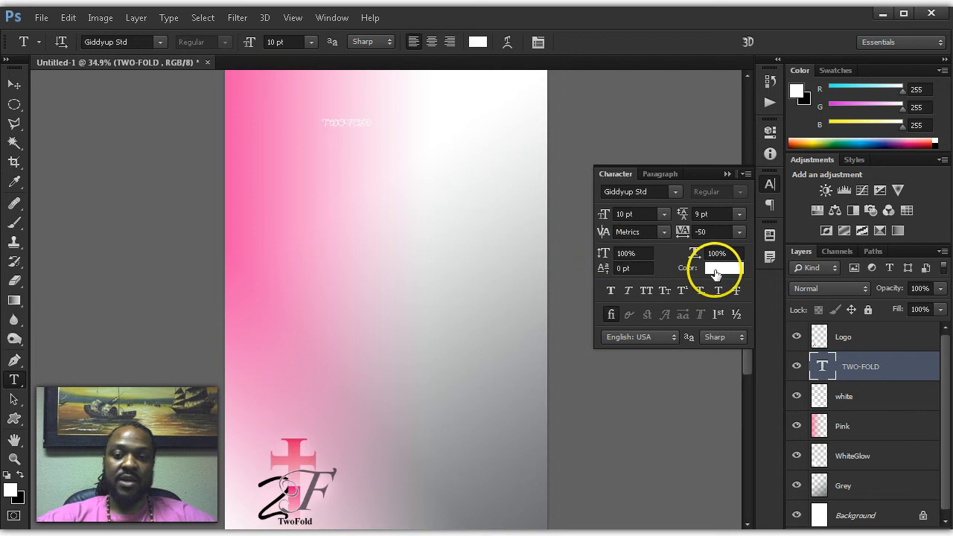
Step: Leave the heading's text color as is and set its font to Times New Roman
click(716, 273)
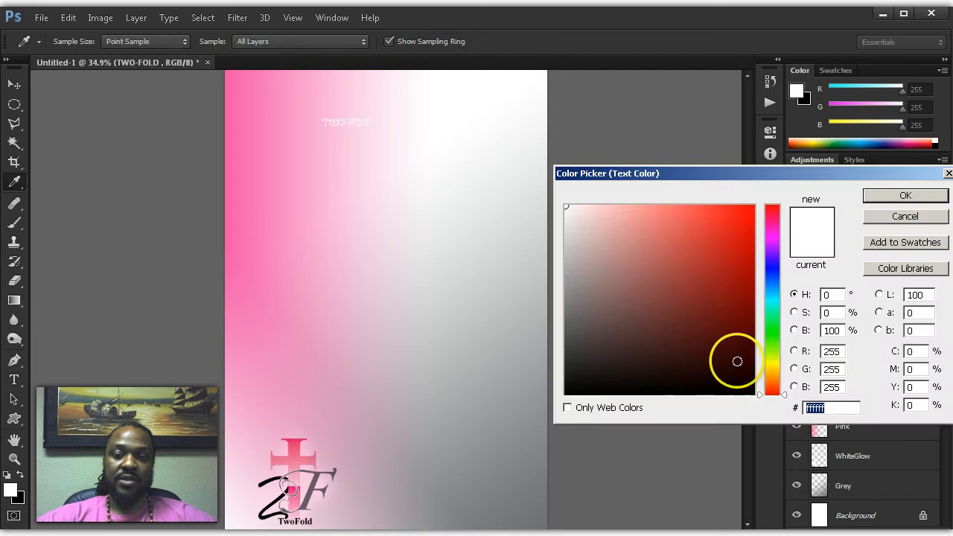
click(896, 219)
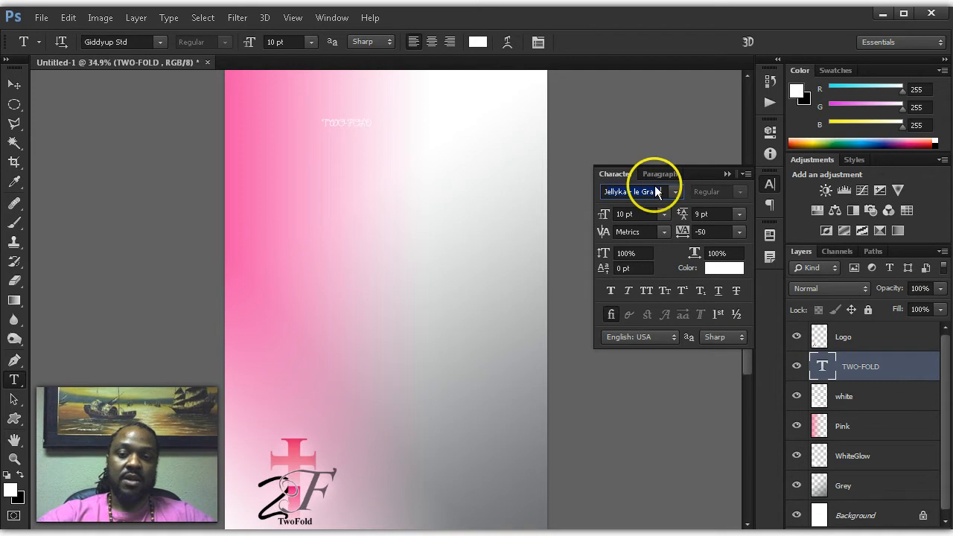
scroll(654, 187, down, 1)
text(Times New Roman)
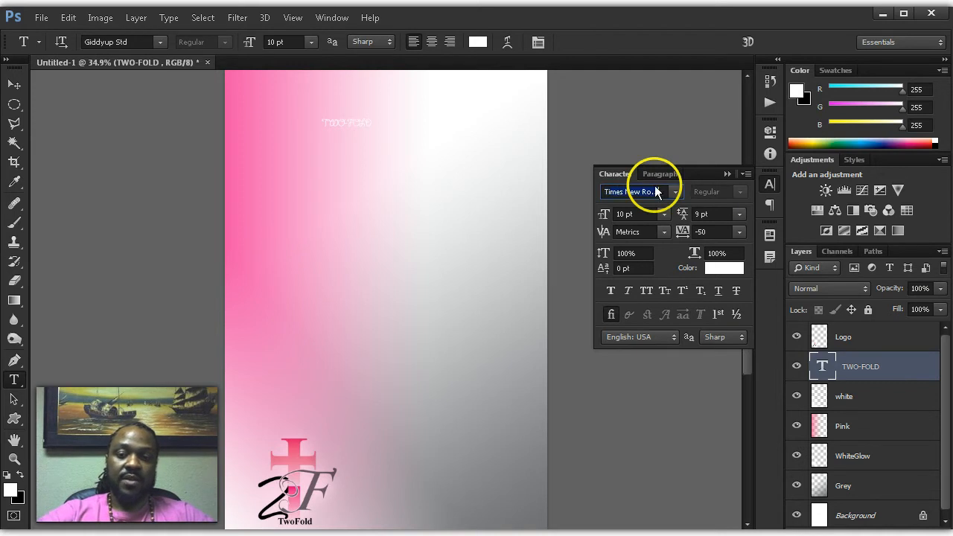
key(Return)
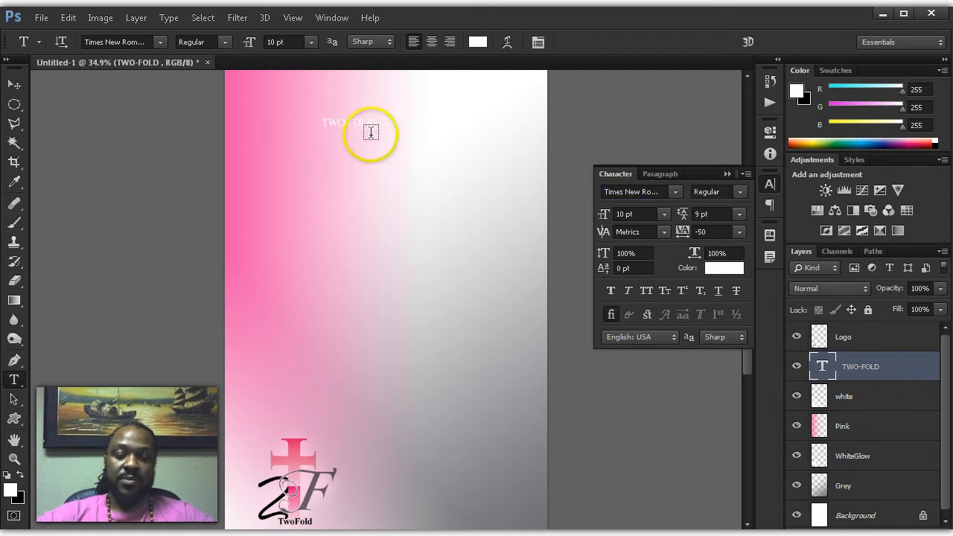
Step: Scale the TWO-FOLD heading up to about 24.7 pt and move it up toward the page's upper-left corner
key(v)
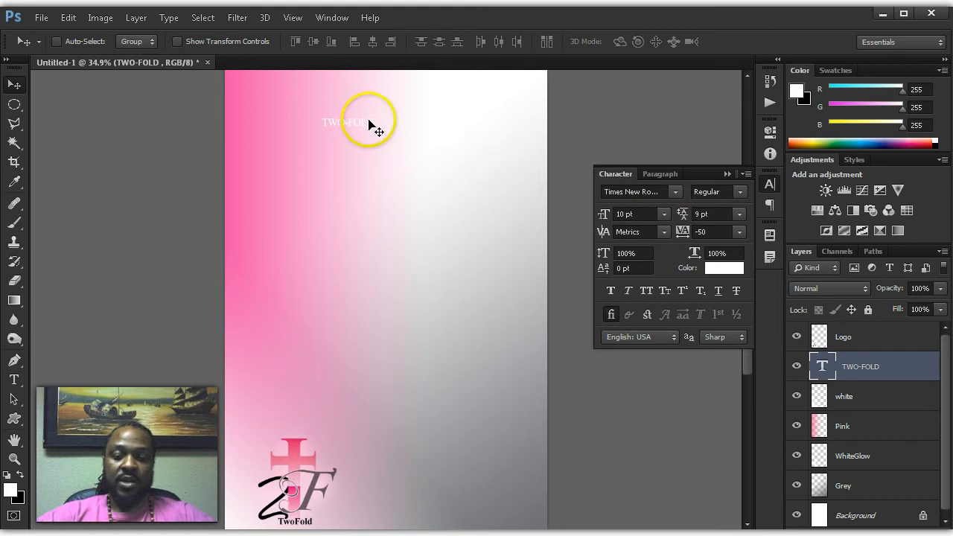
key(ctrl+t)
drag(379, 134, 453, 174)
key(Return)
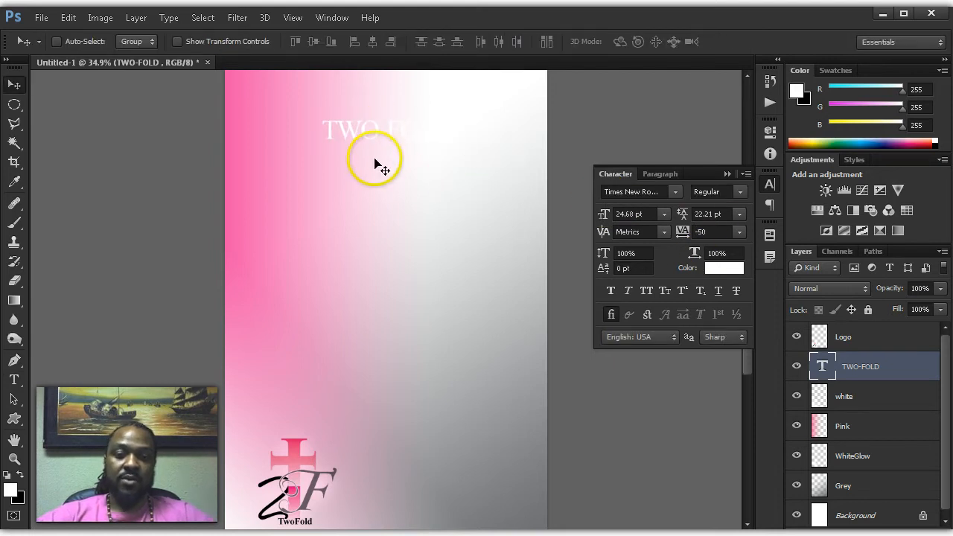
drag(374, 162, 332, 141)
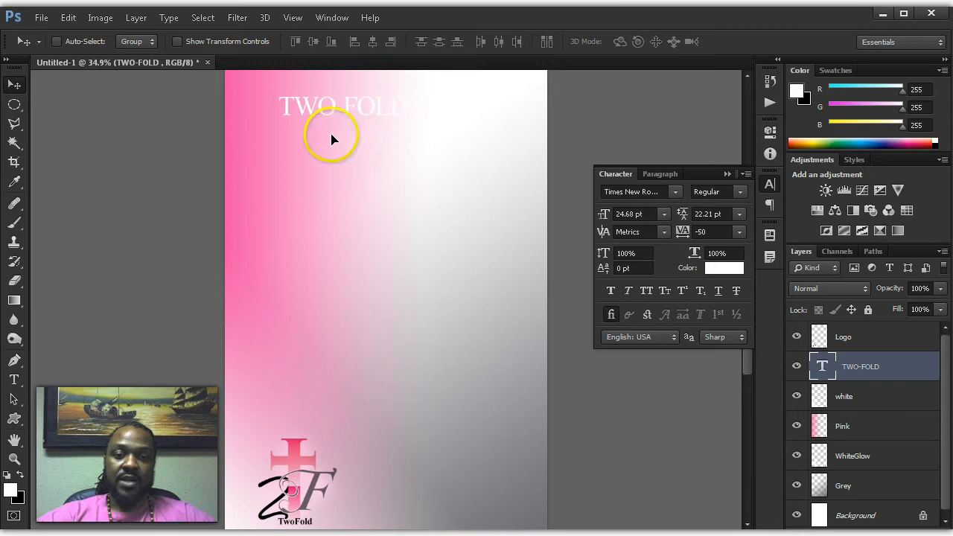
Step: Append "Ministries resnts" to the TWO-FOLD heading and fill the text with black
key(t)
click(406, 106)
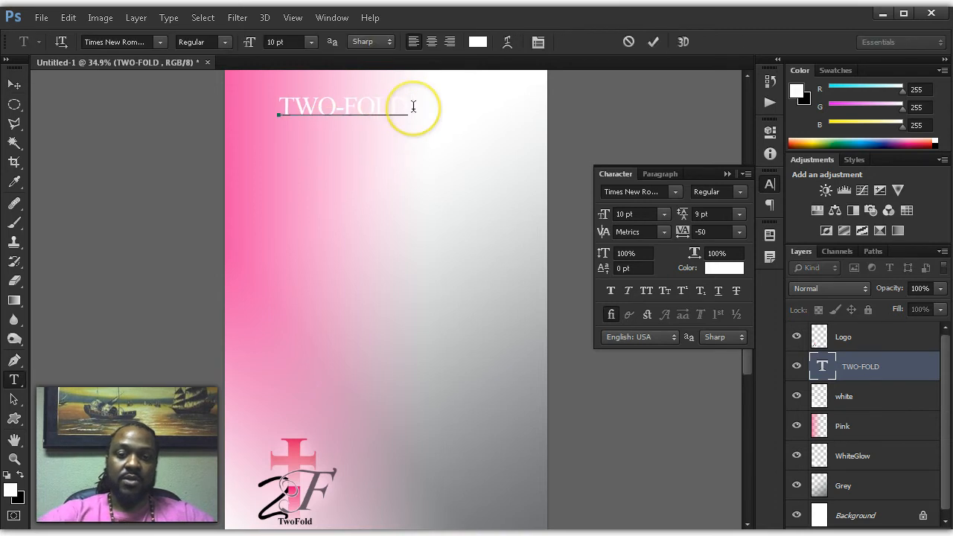
text(MINIS)
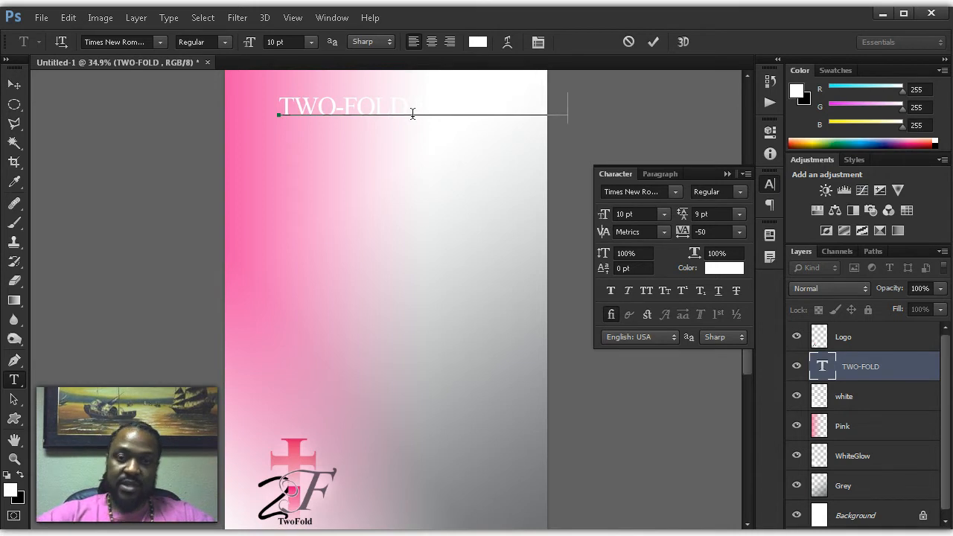
key(ctrl+Return)
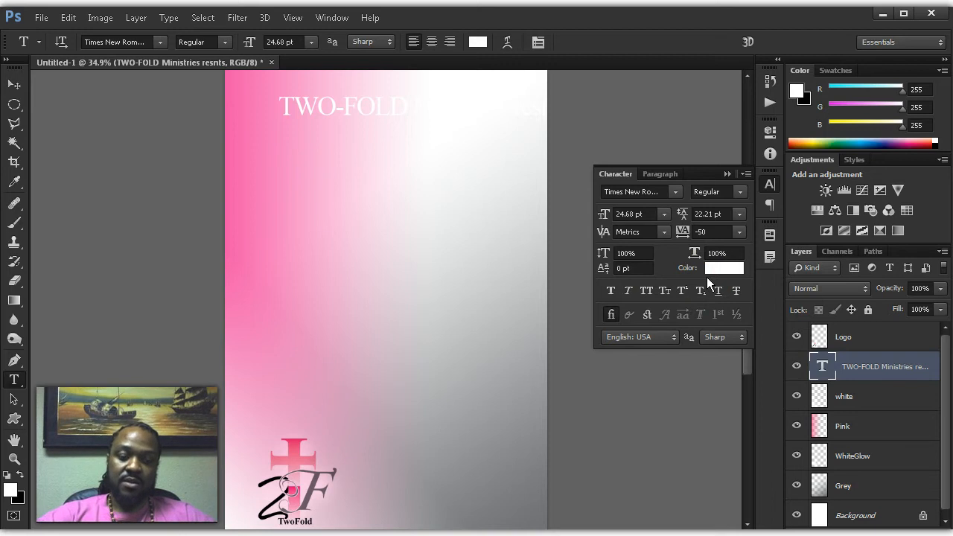
key(ctrl+BackSpace)
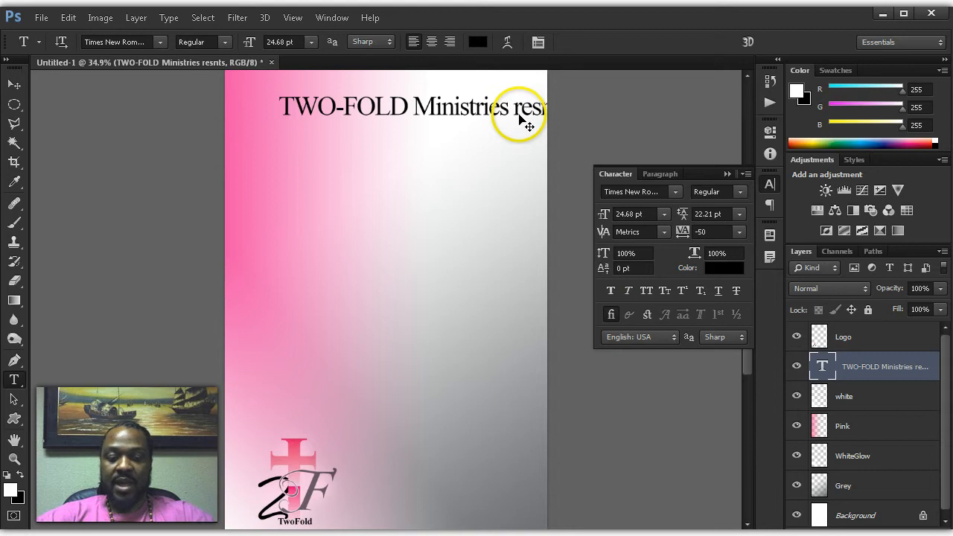
Step: Scale the heading down to about 72% so that the full line fits within the page
key(ctrl+t)
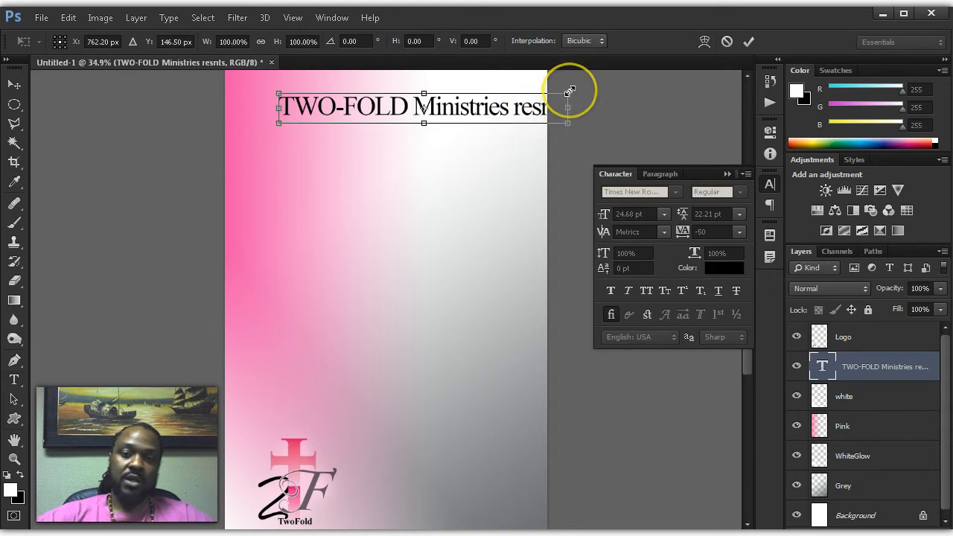
drag(570, 90, 490, 97)
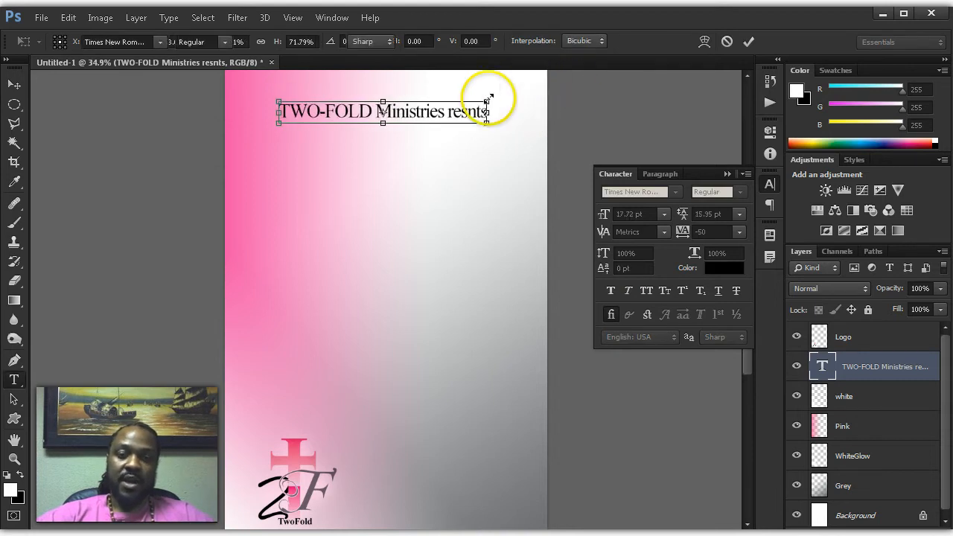
key(Return)
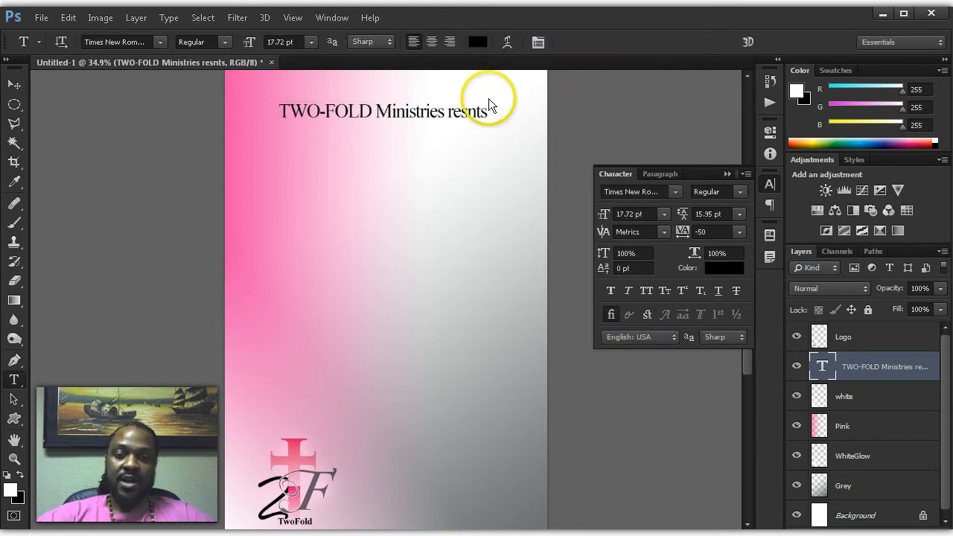
Step: Correct the misspelled last word so the heading reads "TWO-FOLD Ministries Presents"
click(414, 112)
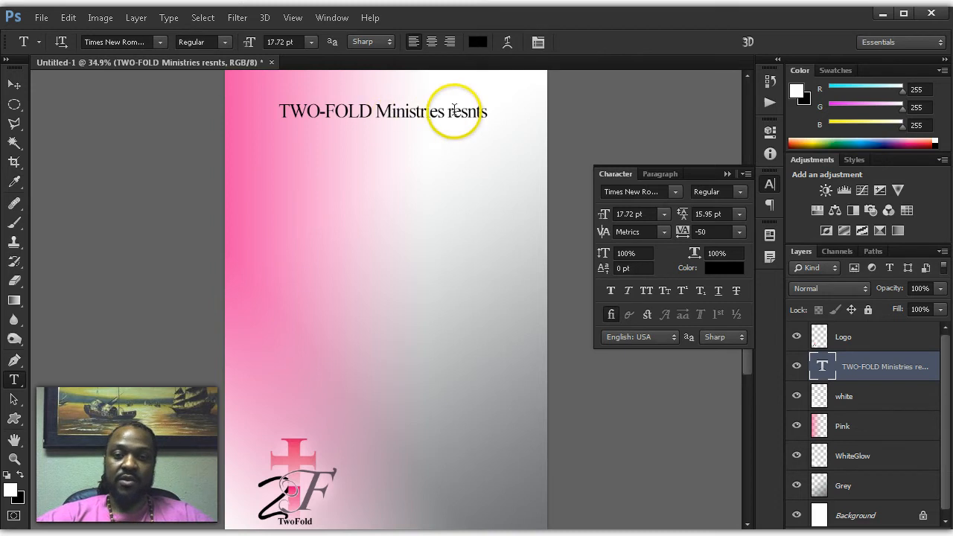
click(453, 116)
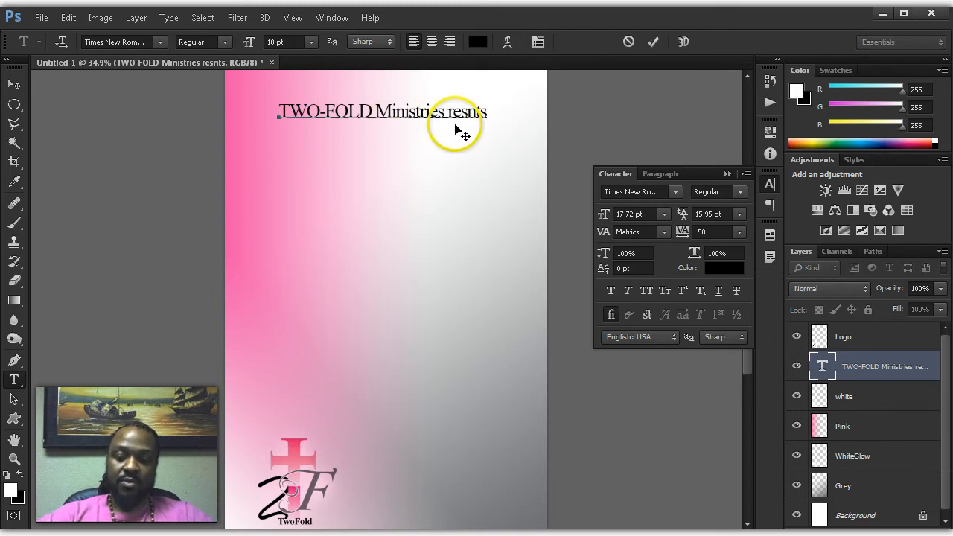
text(P)
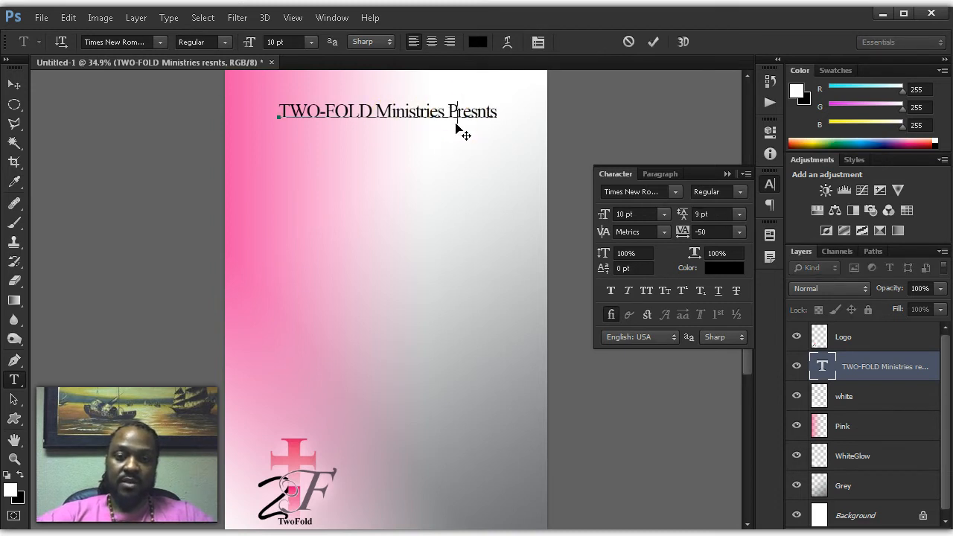
click(478, 113)
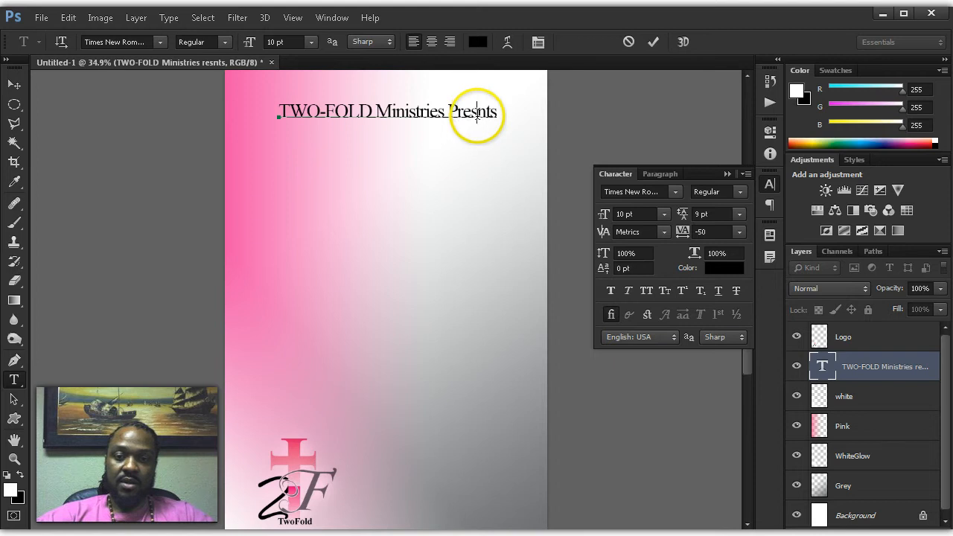
text(e)
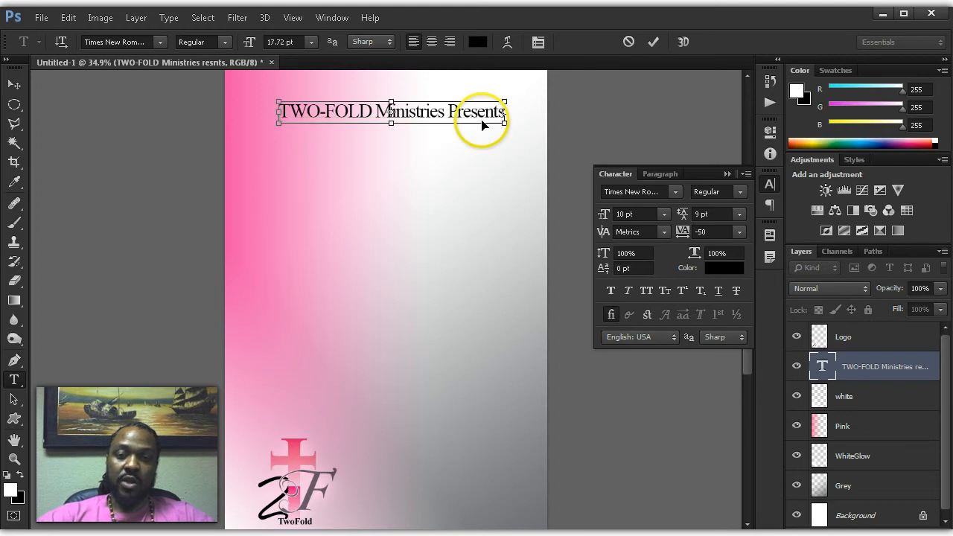
key(ctrl+Return)
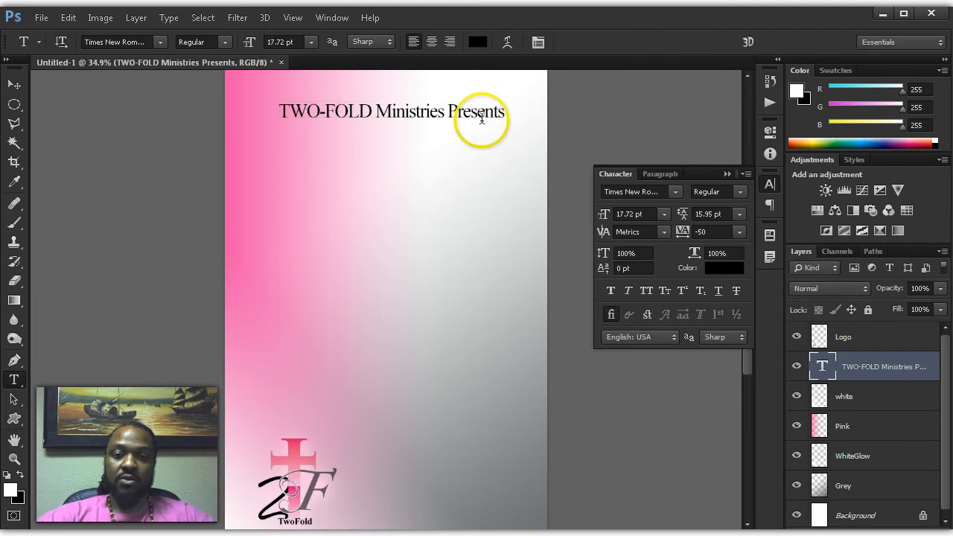
Step: Browse the fonts following Times New Roman for the heading and settle on Trade Gothic LT in bold condensed
click(652, 192)
key(Down)
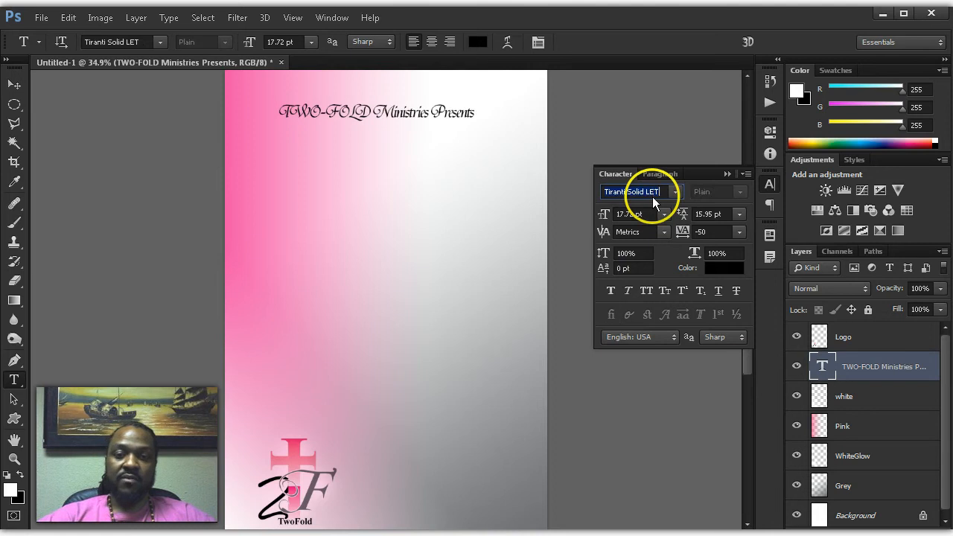
key(Down)
key(Down)
key(Down)
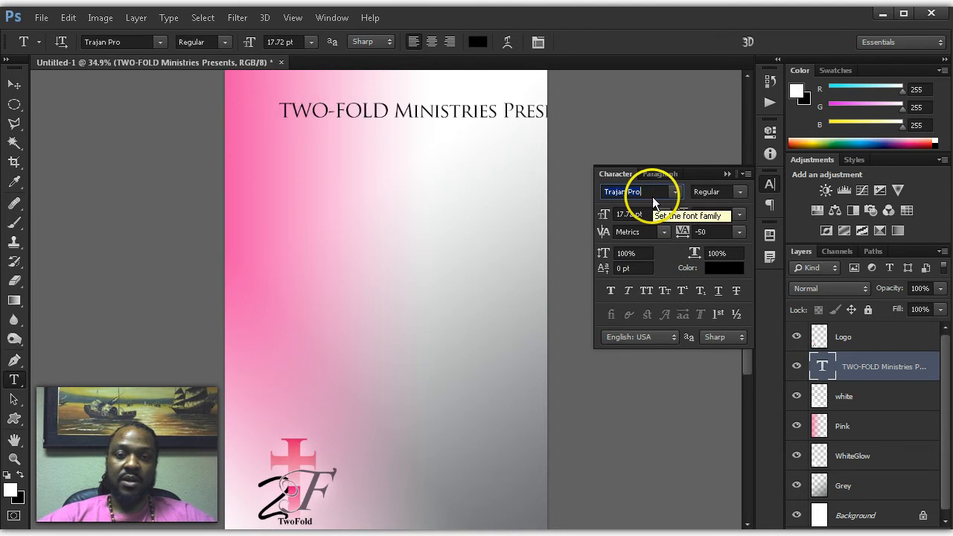
key(Up)
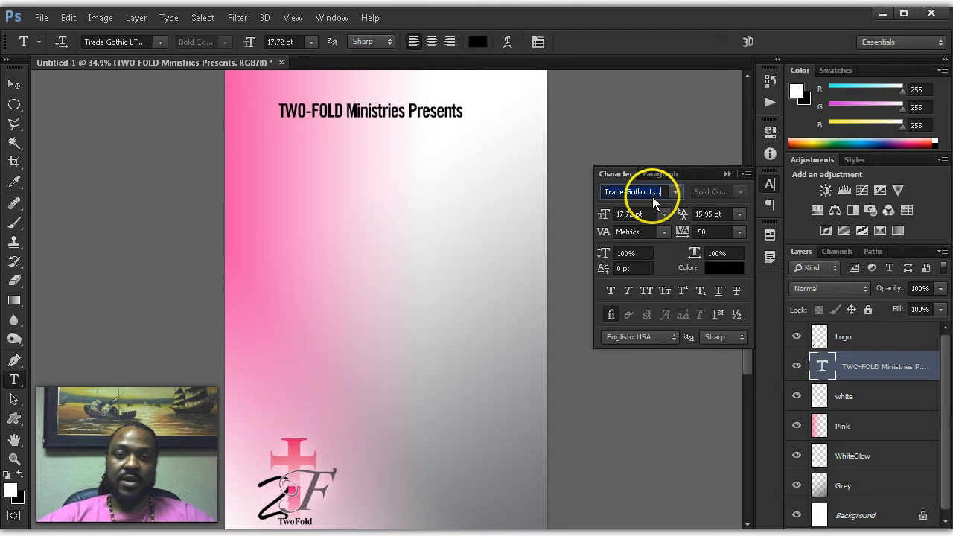
click(415, 125)
Step: Set the heading's tracking to 100 and reposition the line so it is centered near the page's top edge
key(v)
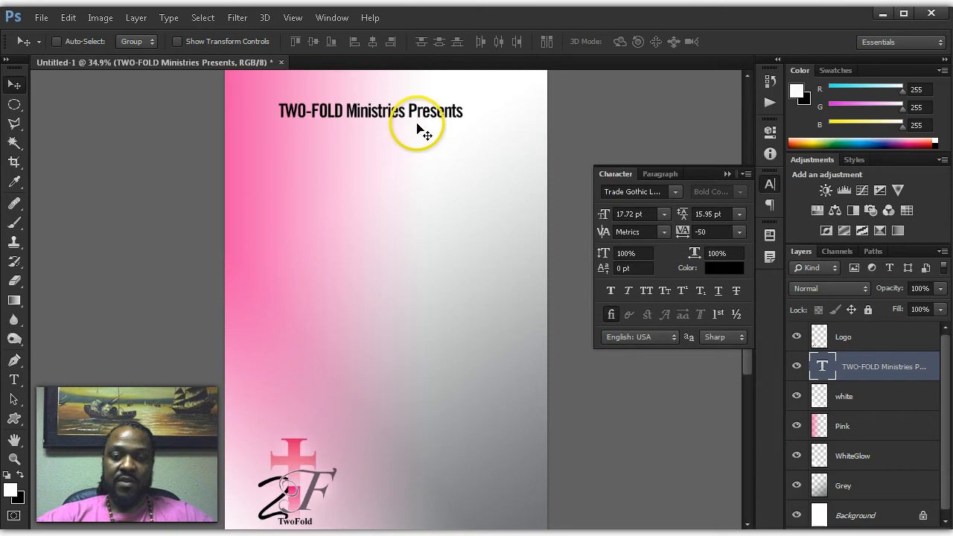
drag(399, 117, 398, 110)
click(742, 231)
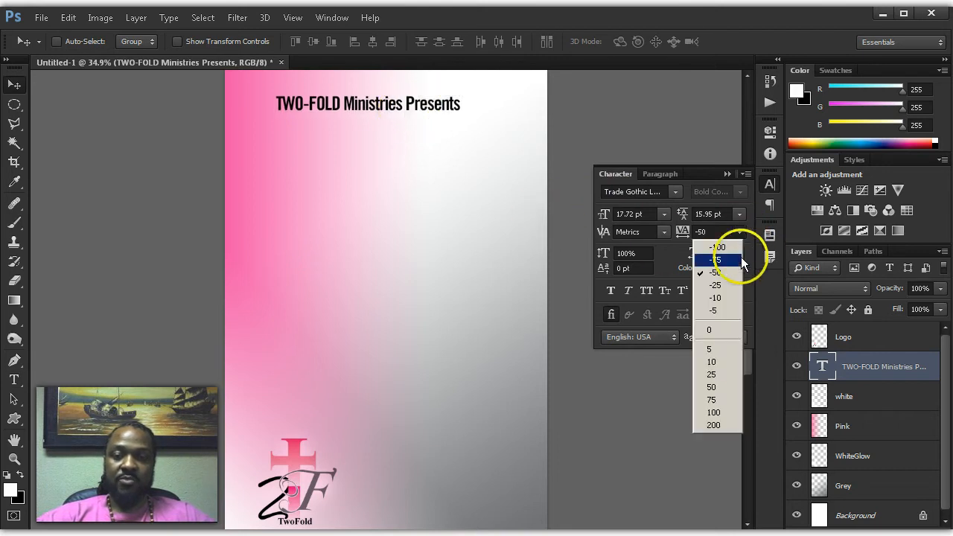
click(726, 411)
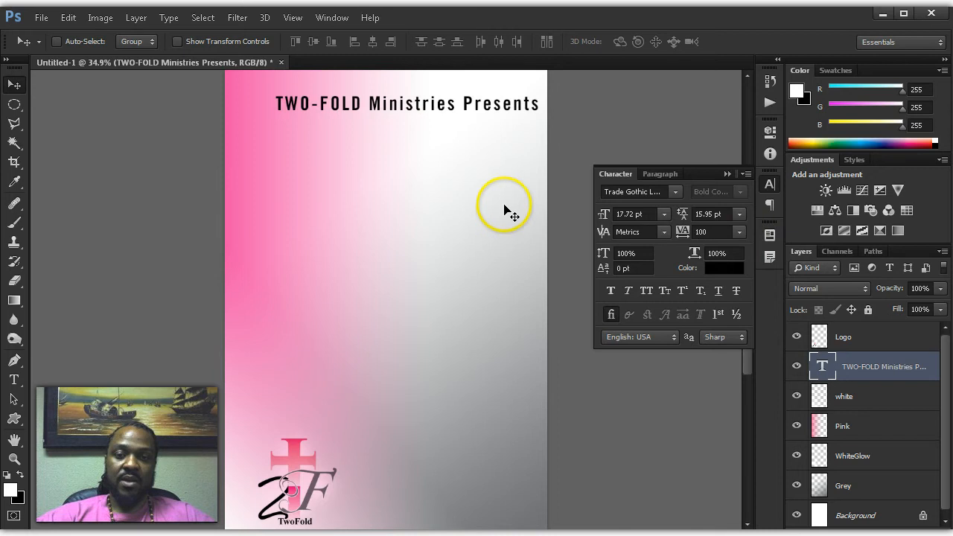
drag(491, 197, 470, 193)
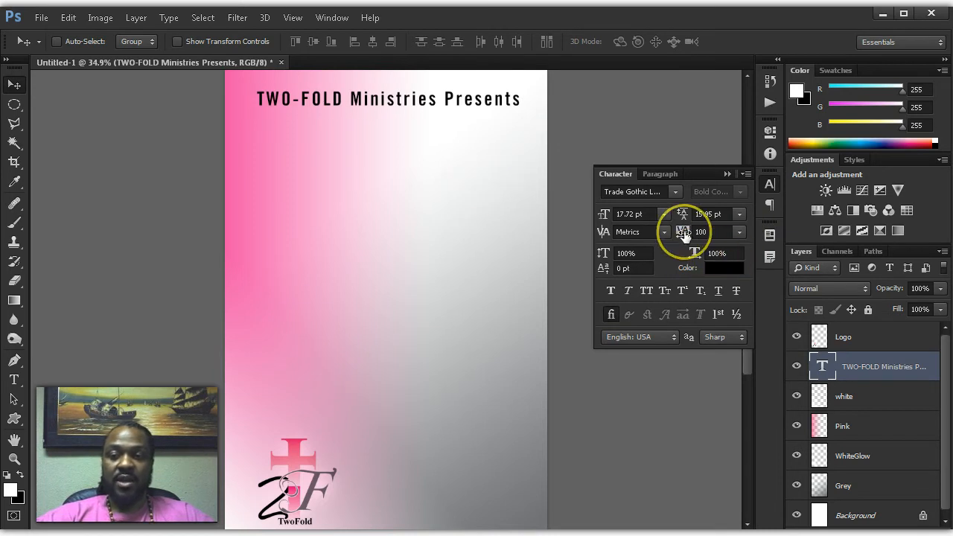
Step: Scale the widened heading down to about 13.7 pt, keeping it near the top of the page
key(ctrl+t)
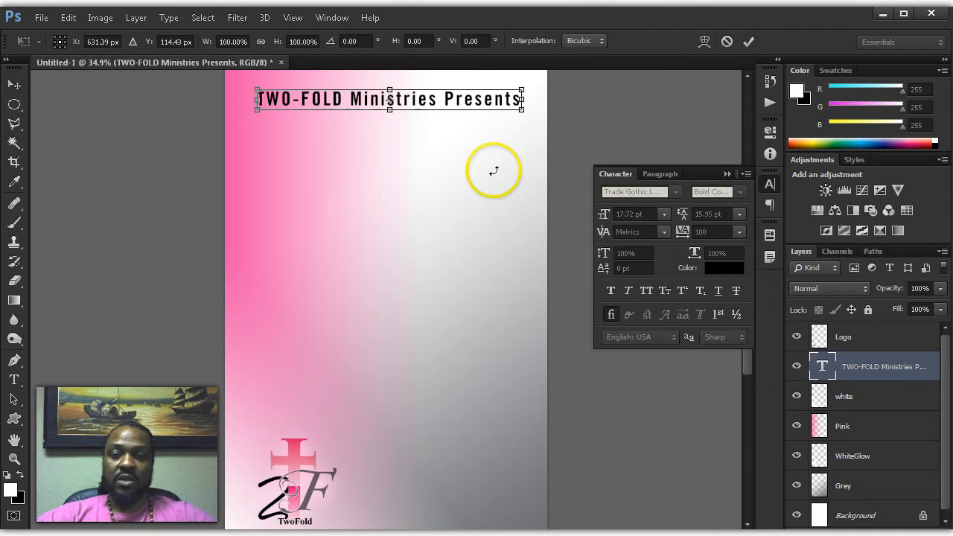
drag(521, 91, 493, 95)
key(Return)
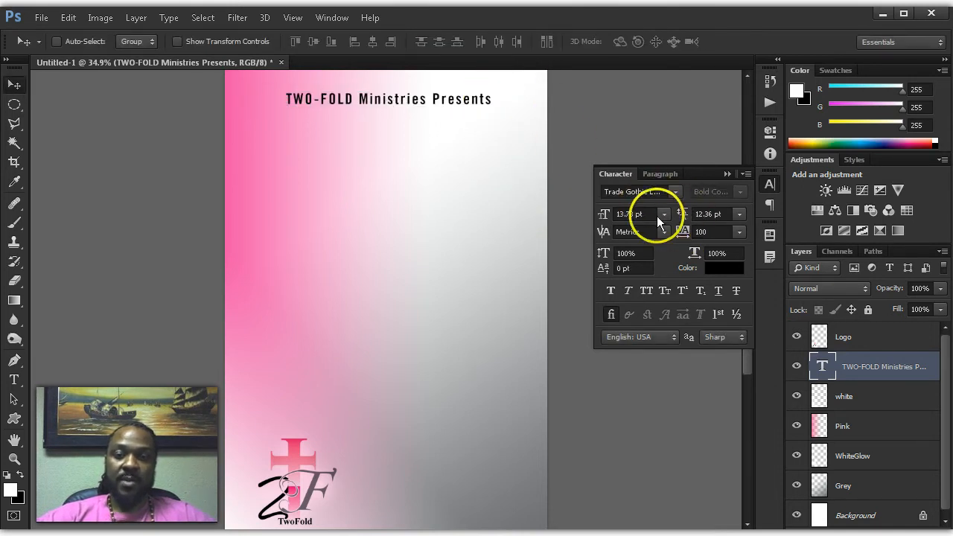
Step: Set the heading's tracking to 250 and move the widened line so it is centered near the page's top edge
click(702, 232)
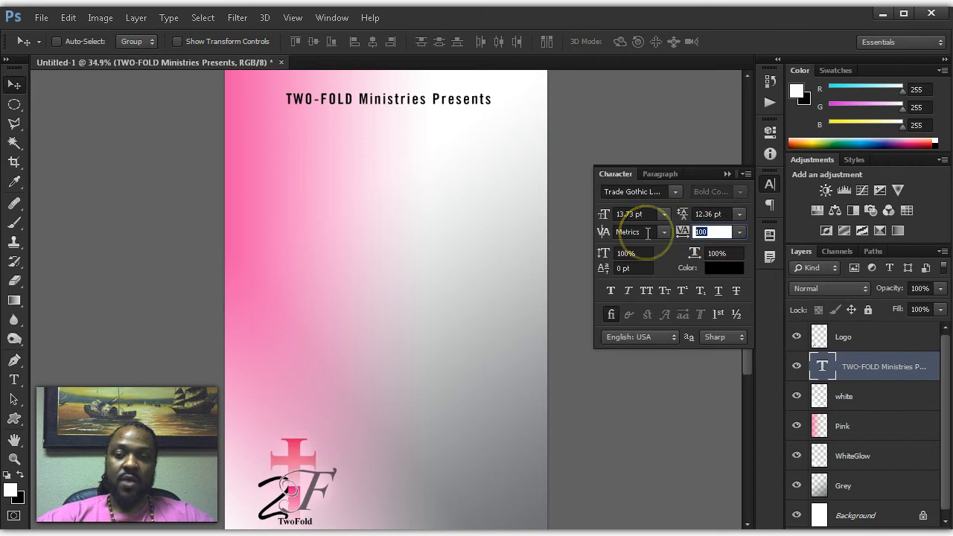
text(250)
key(Return)
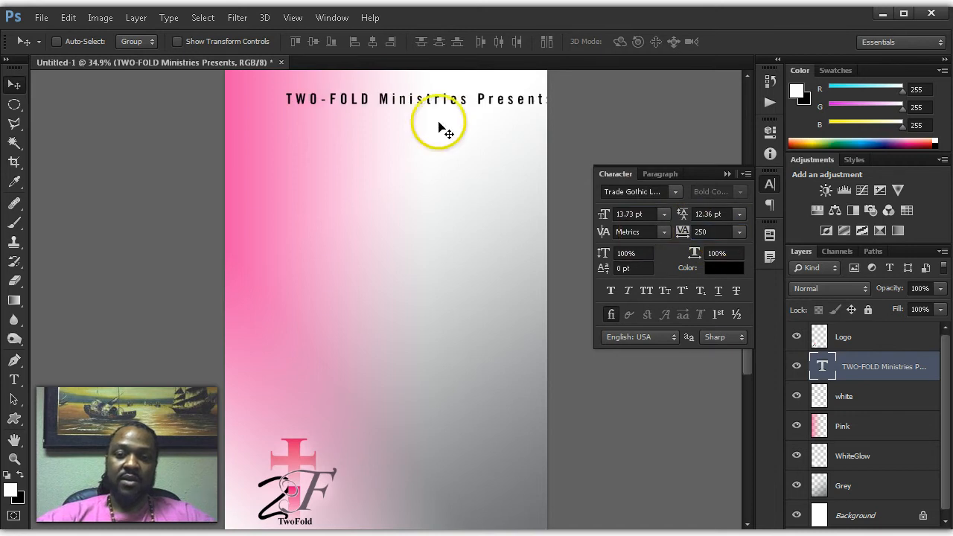
drag(440, 127, 401, 124)
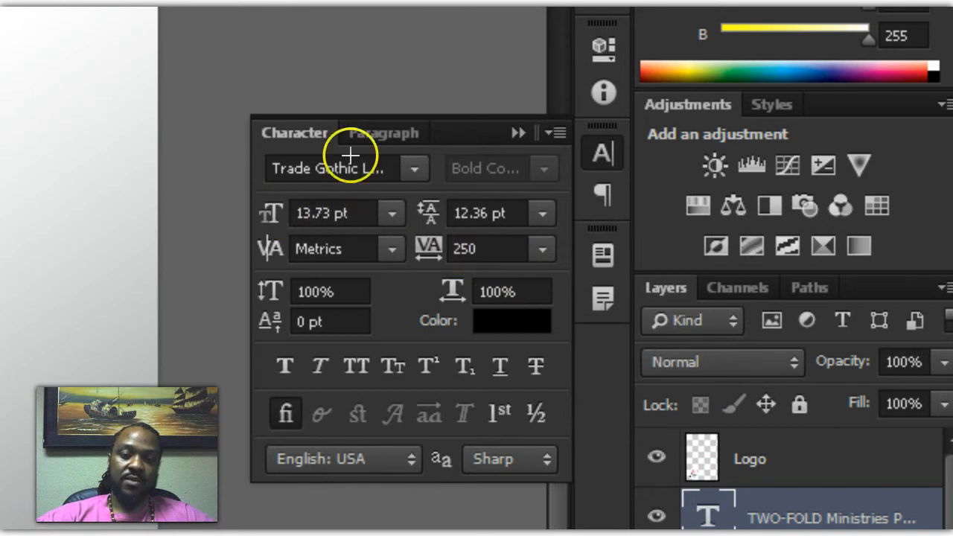
click(274, 168)
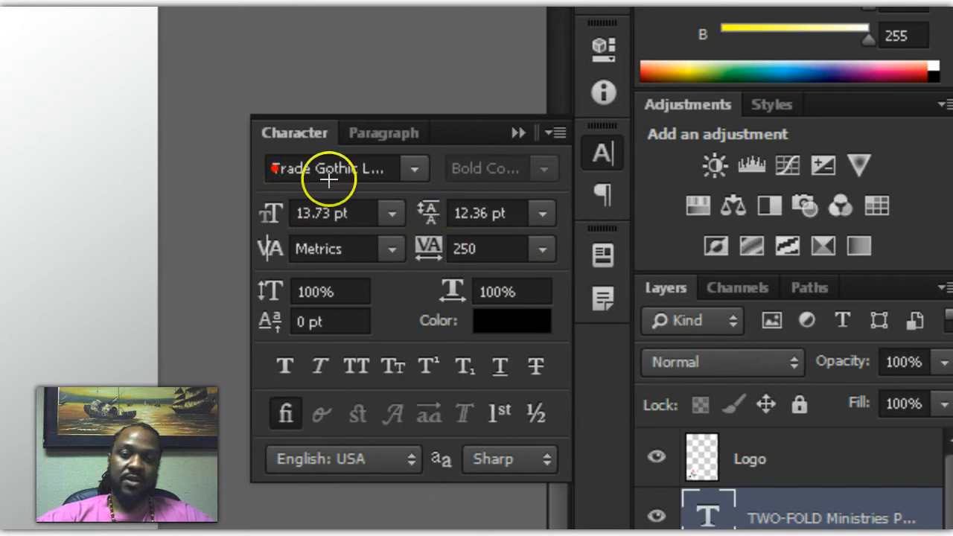
drag(353, 221, 343, 195)
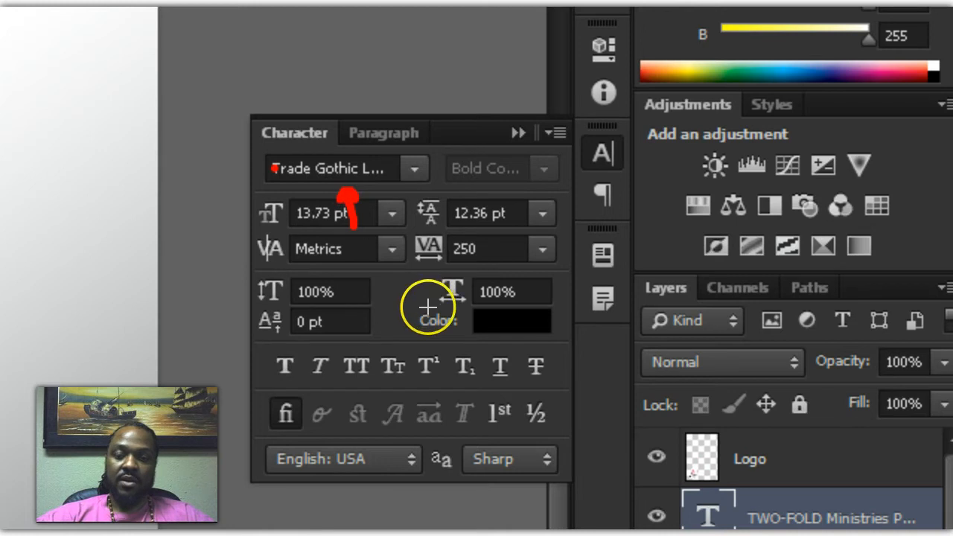
drag(421, 321, 450, 286)
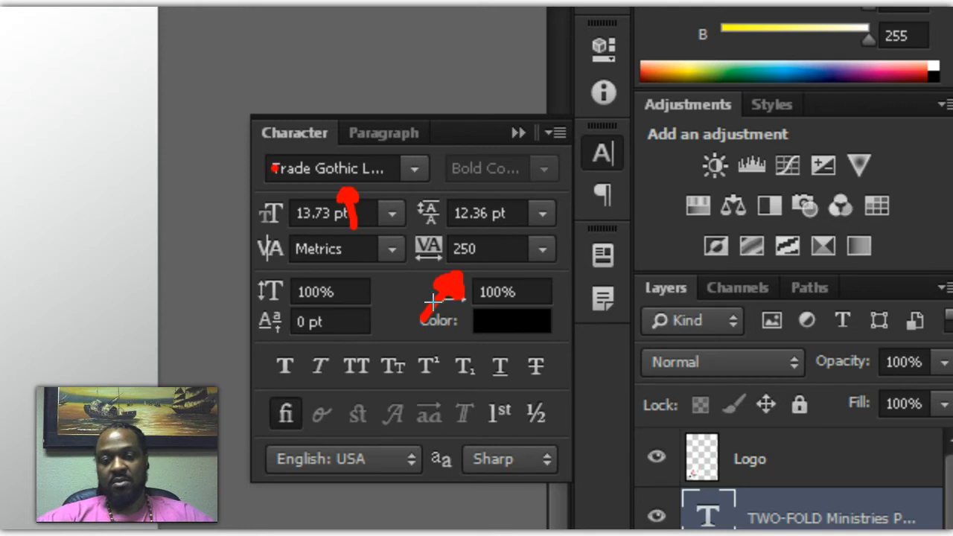
key(Escape)
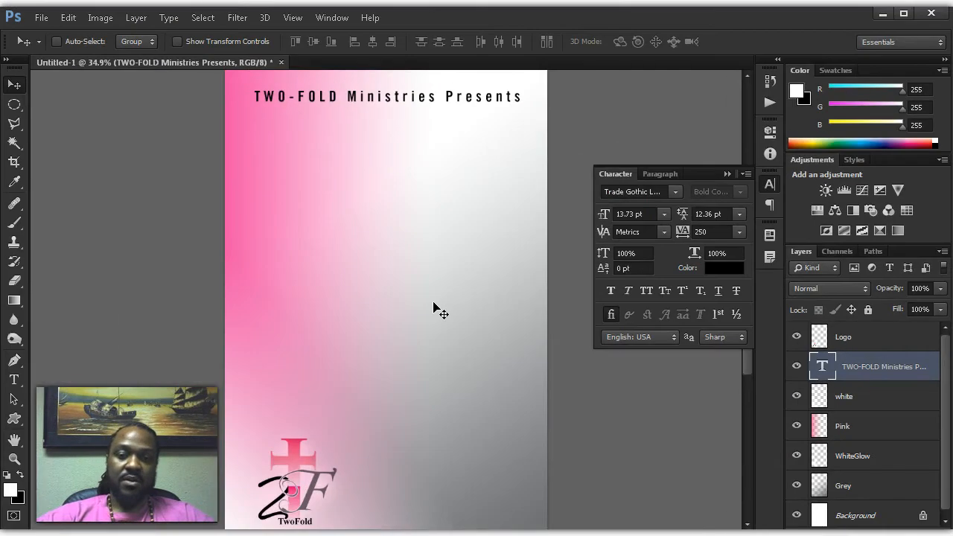
Step: Select the TWO-FOLD Ministries Presents layer from the canvas and nudge the heading slightly downward
right_click(376, 109)
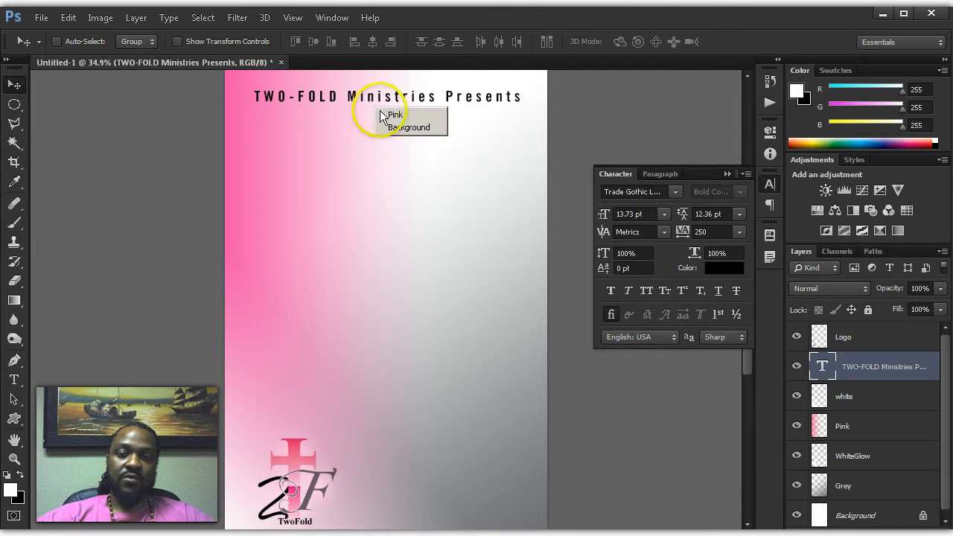
right_click(369, 89)
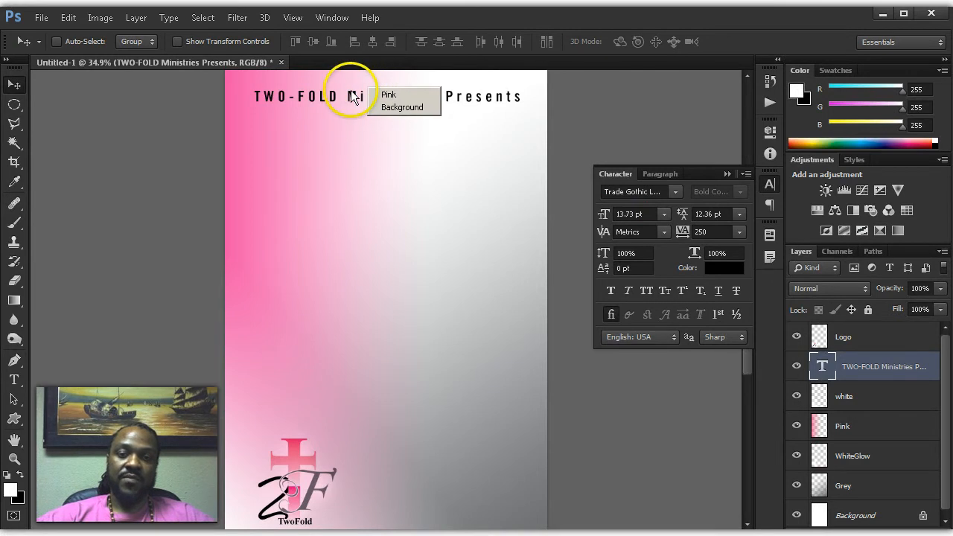
right_click(349, 98)
right_click(344, 101)
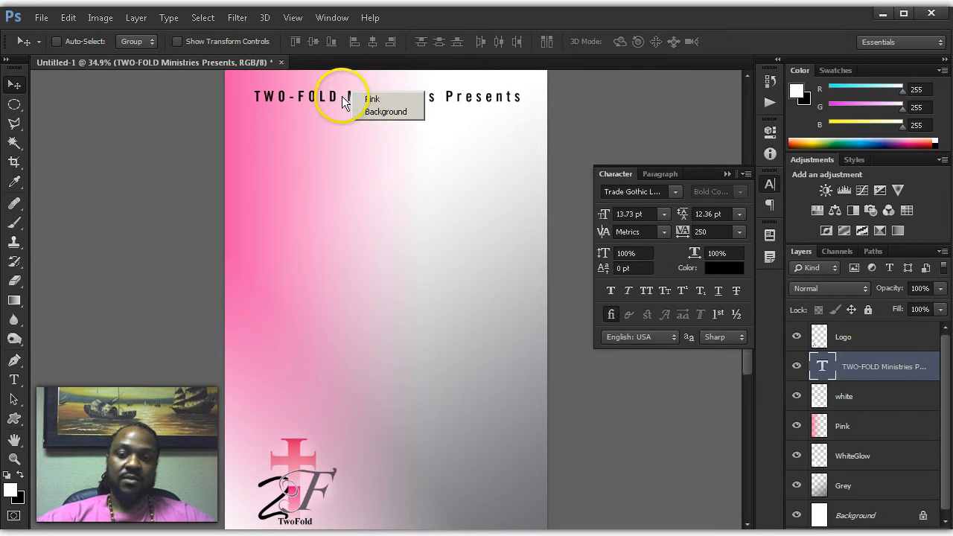
right_click(336, 96)
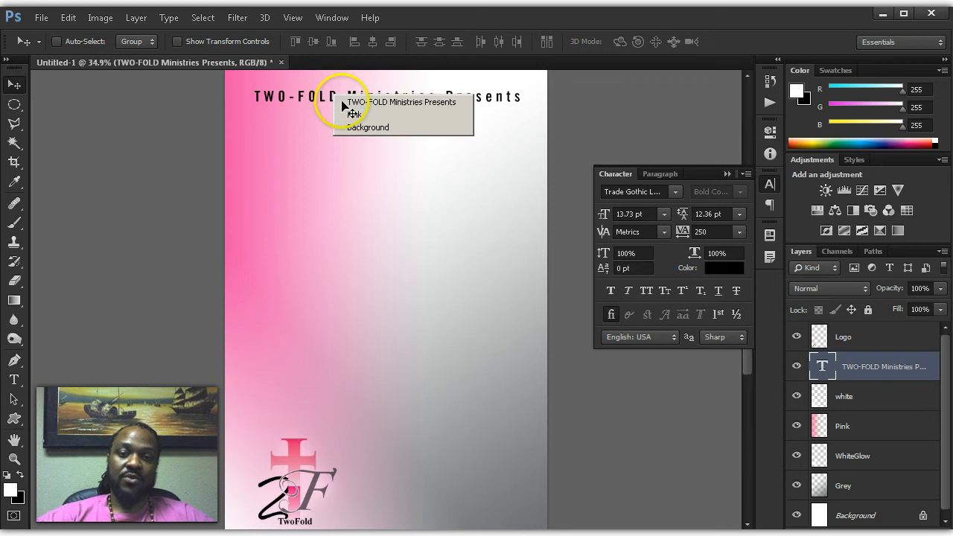
click(352, 100)
drag(341, 106, 342, 108)
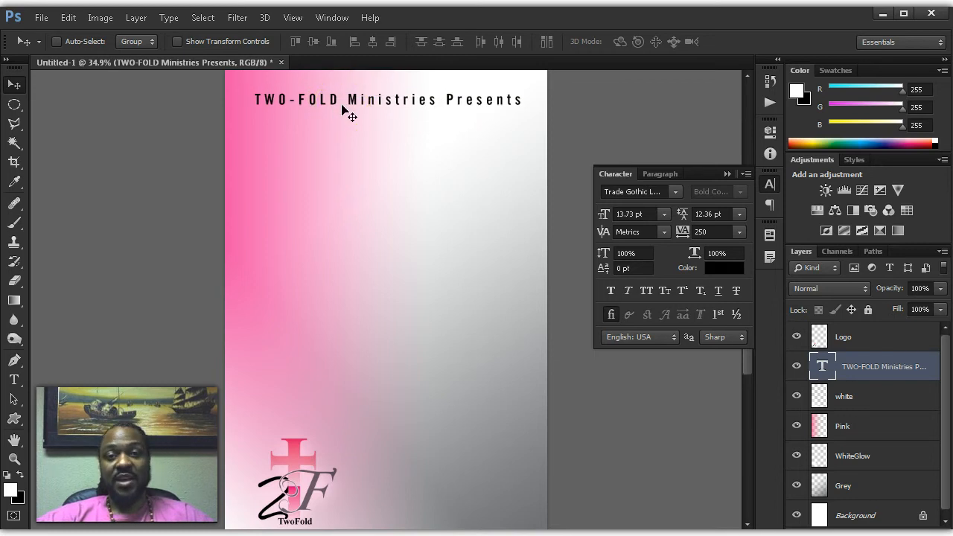
Step: Save the flyer to the Desktop as a Photoshop file named 2Fold, keeping Maximize Compatibility on
key(ctrl+s)
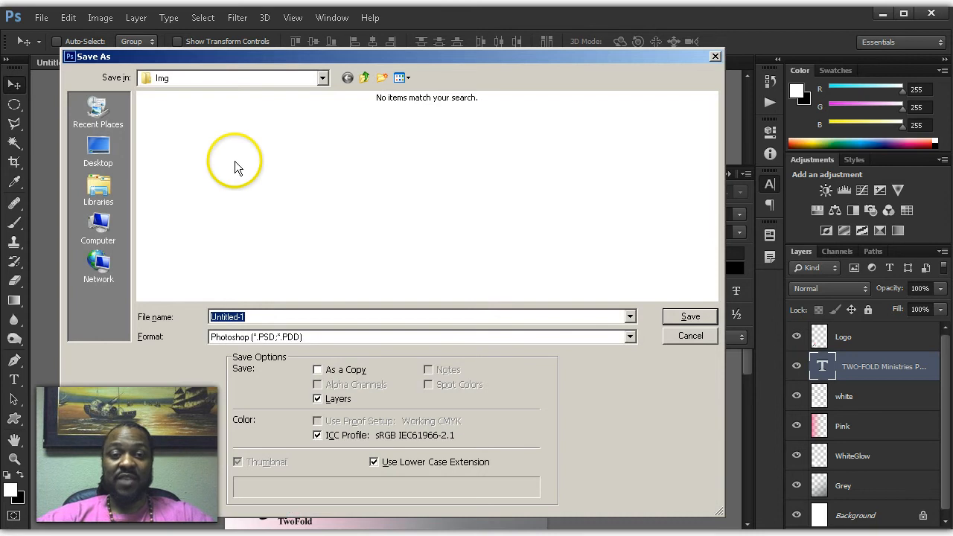
click(99, 149)
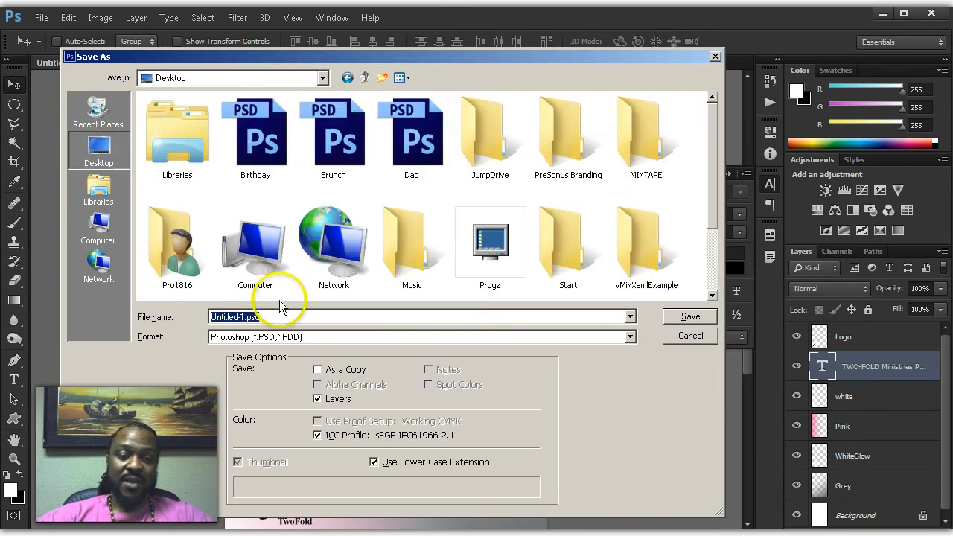
text(2Fold)
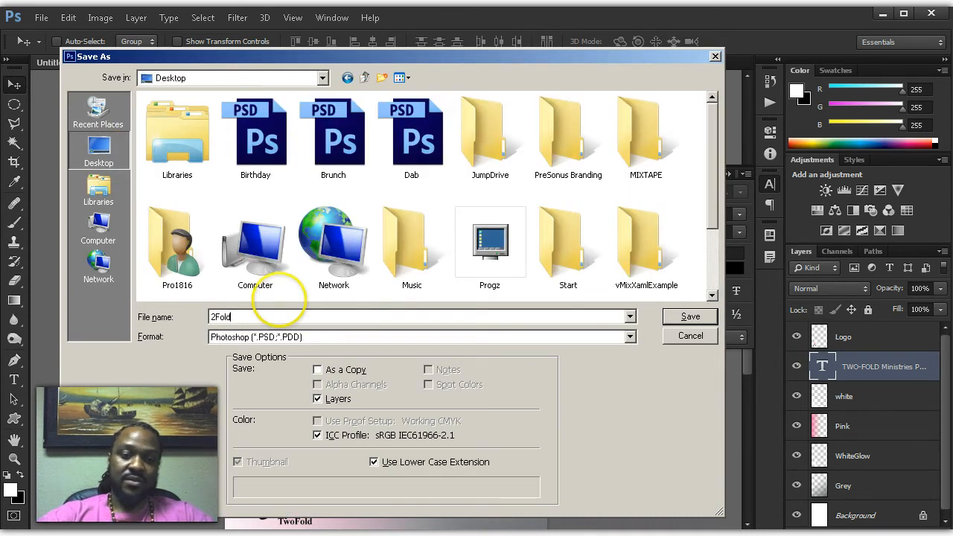
key(Return)
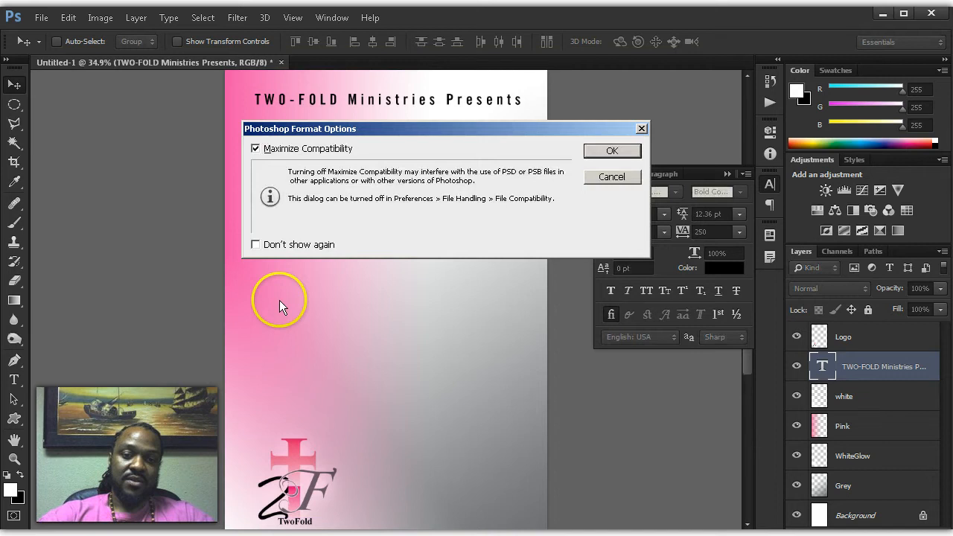
key(Return)
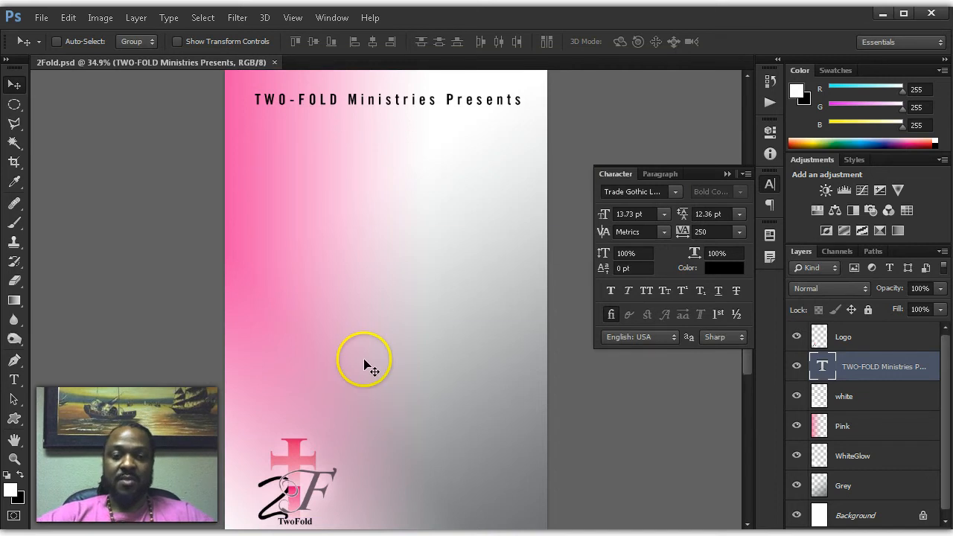
Step: Switch to Notepad, copy the line "THE WORD EXPERIENCE" from the event details, and return to Photoshop
key(alt+Tab)
key(alt+Tab)
key(alt+shift+Tab)
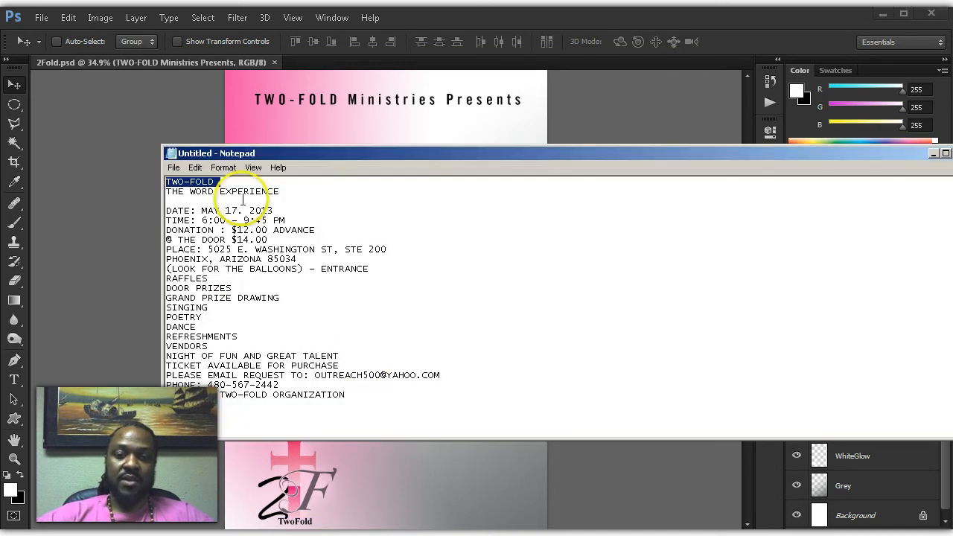
drag(285, 191, 167, 193)
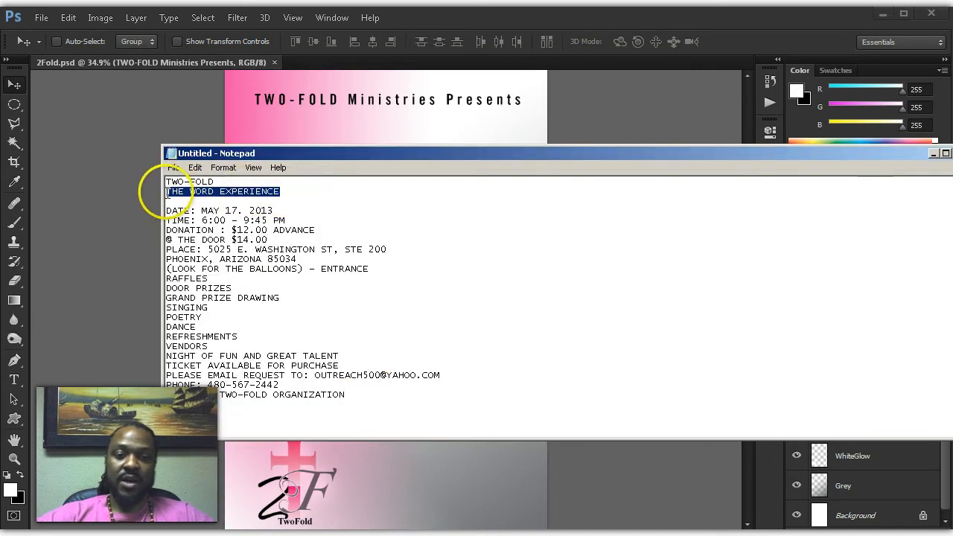
key(ctrl+x)
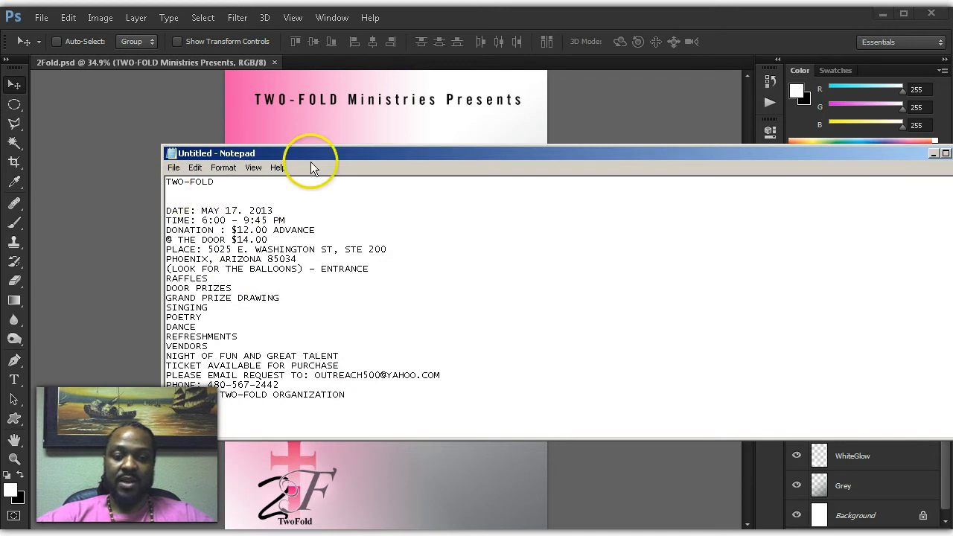
key(ctrl+z)
click(304, 138)
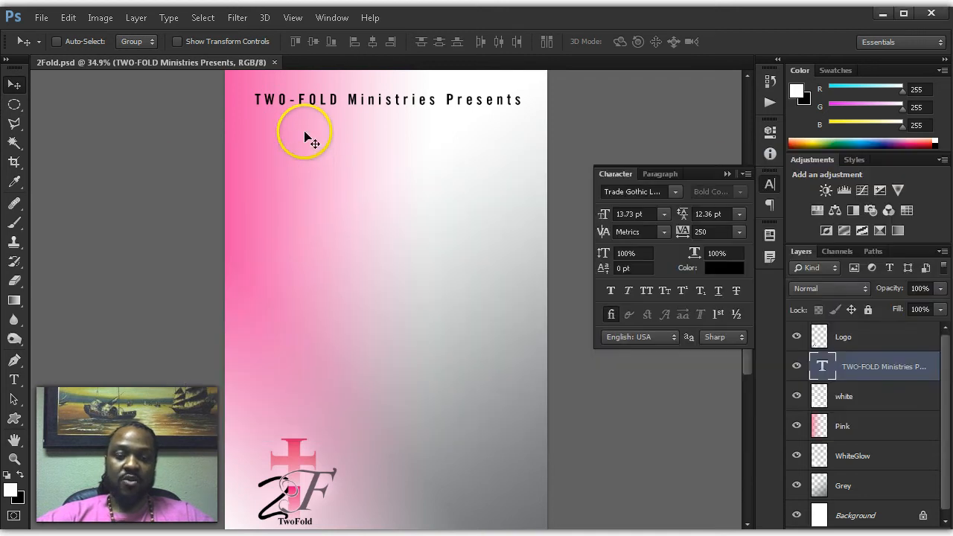
Step: Paste "THE WORD EXPERIENCE" as a new text layer below the heading
key(t)
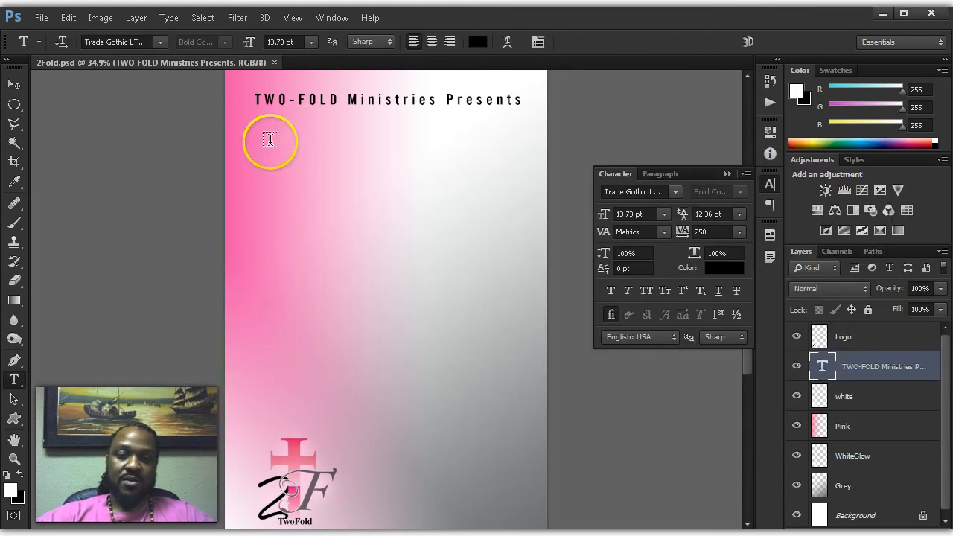
click(298, 159)
key(ctrl+v)
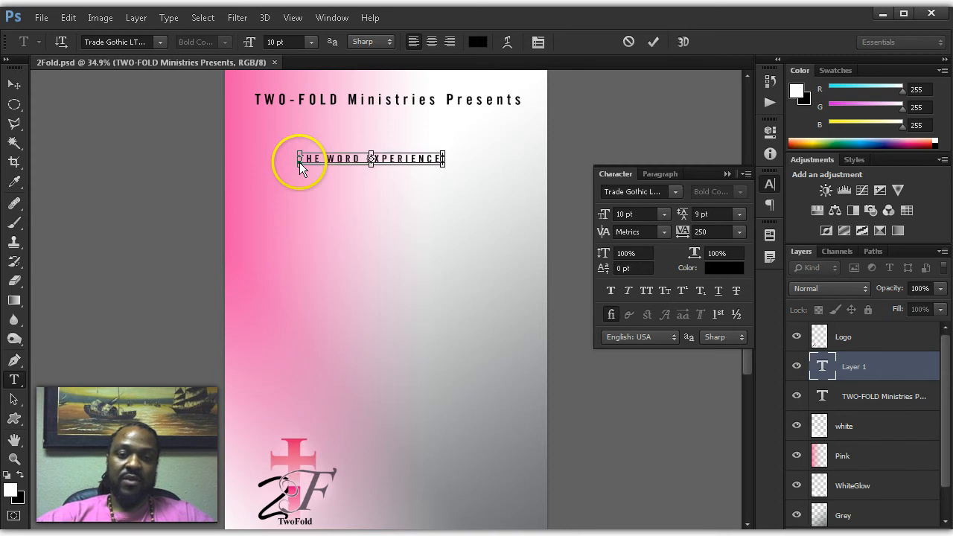
click(348, 203)
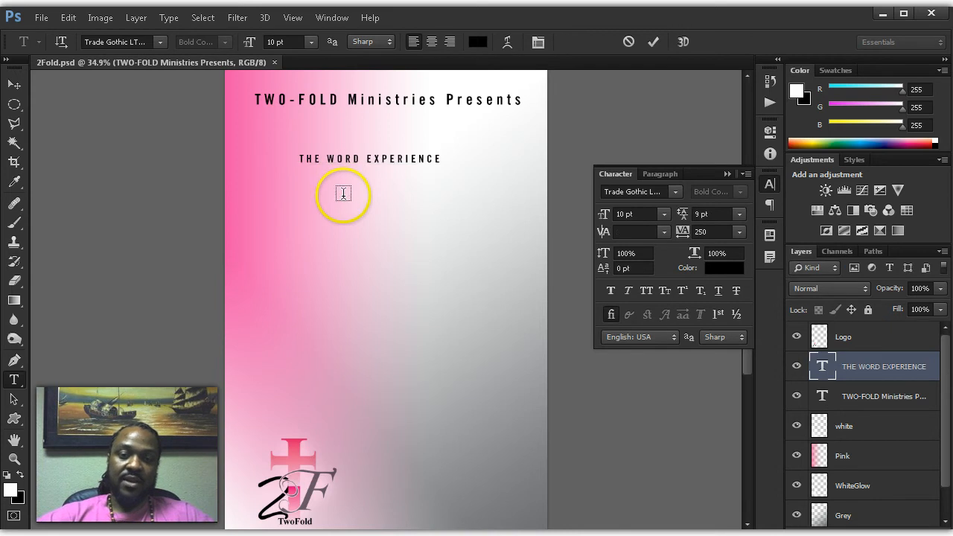
Step: Cut EXPERIENCE out of the pasted line and paste it as its own text layer below "THE WORD"
double_click(367, 159)
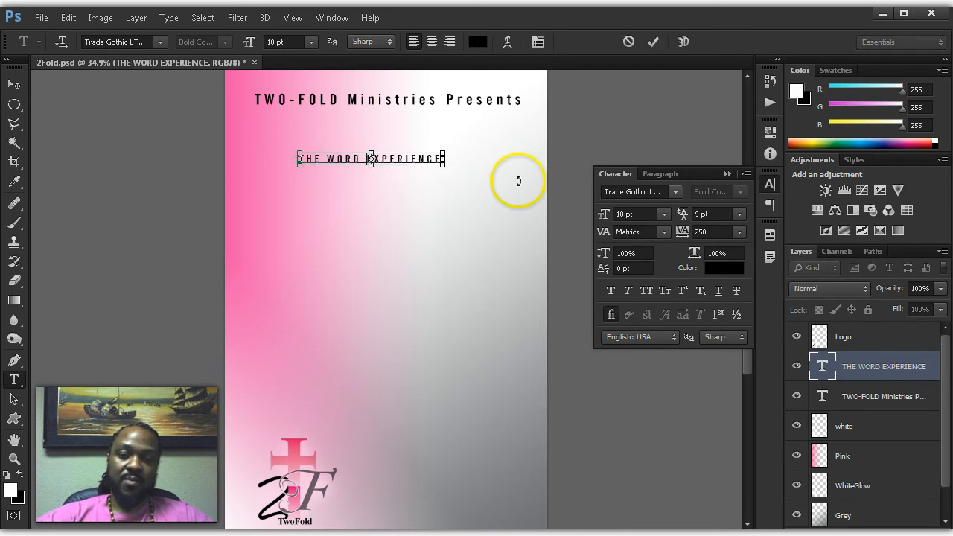
key(BackSpace)
click(354, 209)
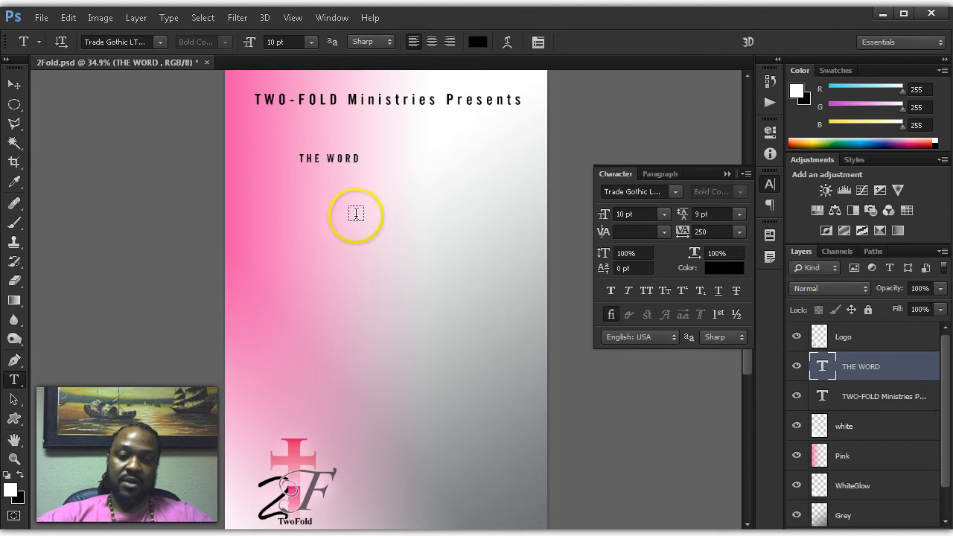
click(329, 205)
key(ctrl+v)
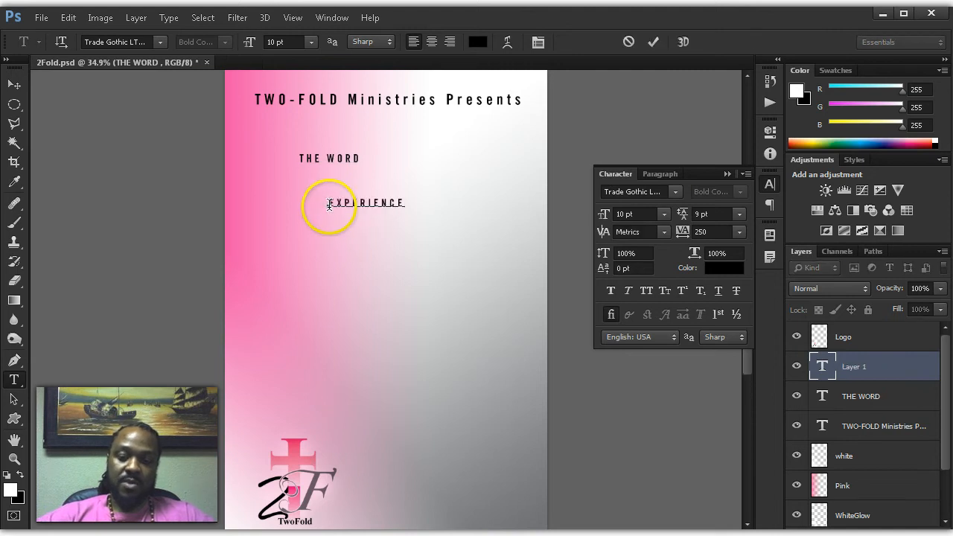
key(ctrl+Return)
Step: Scale the EXPERIENCE text up to about 24.3 pt beneath "THE WORD"
key(ctrl+t)
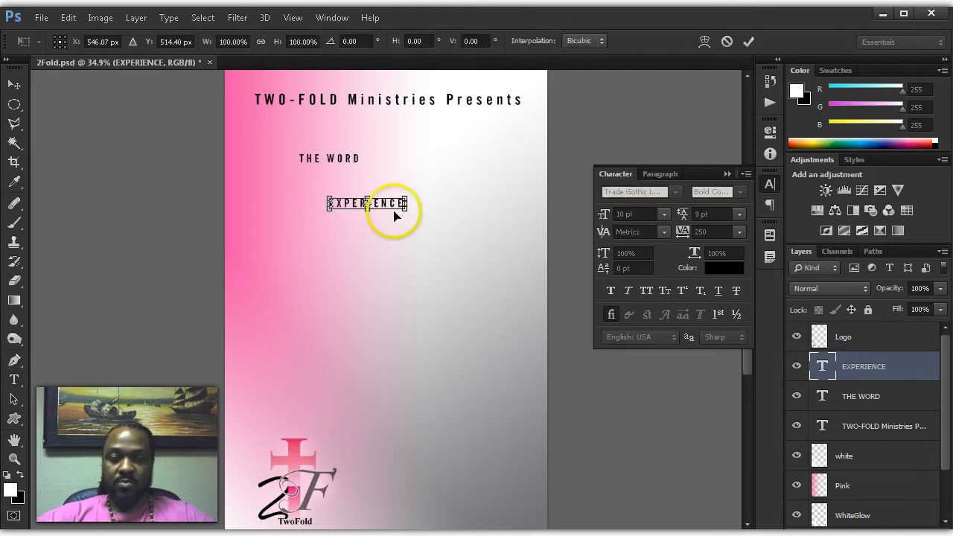
drag(405, 215, 422, 222)
key(Return)
key(v)
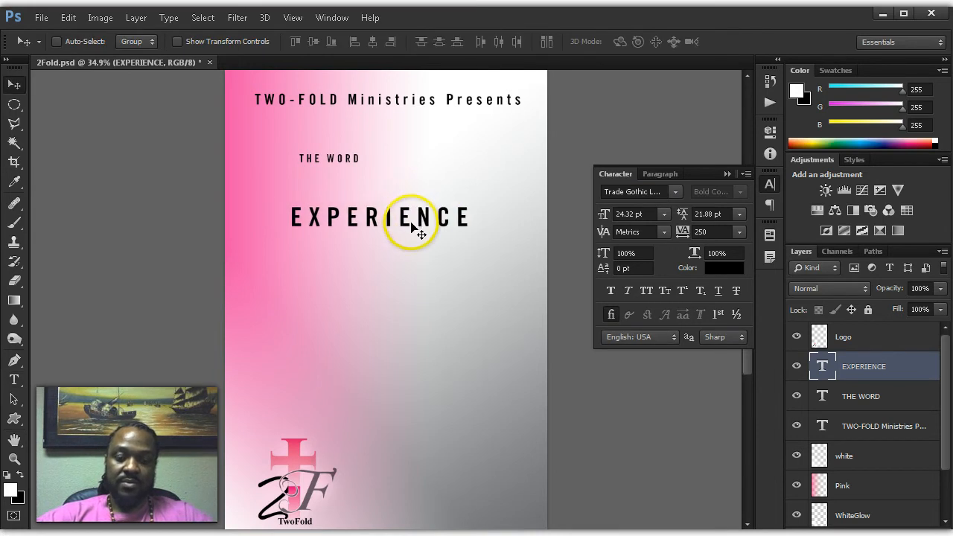
Step: Remove WORD from the "THE WORD" text layer so that it reads only THE
key(t)
click(338, 160)
double_click(328, 160)
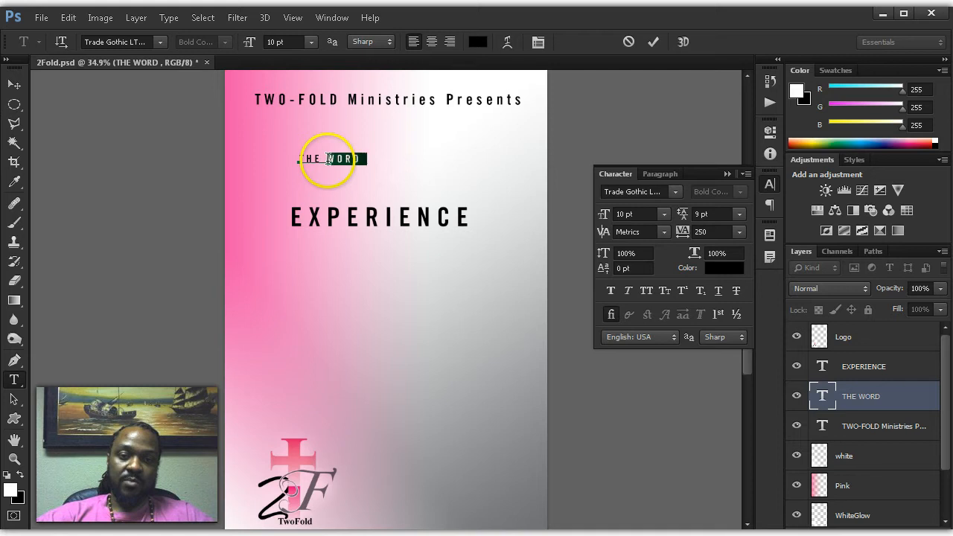
key(ctrl+a)
key(BackSpace)
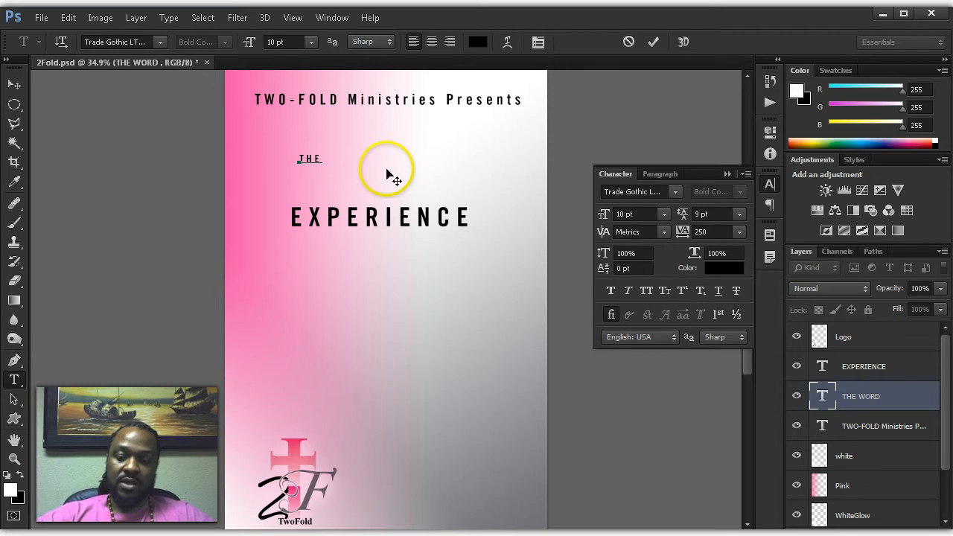
key(ctrl+Return)
key(v)
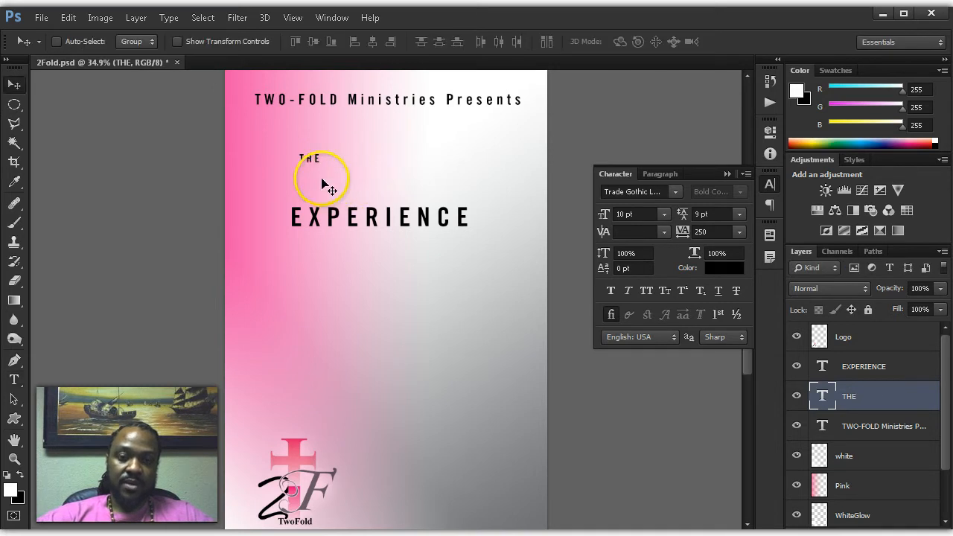
Step: Move THE up and left to sit just under the start of the heading, and pick its layer from the canvas
drag(300, 167, 276, 151)
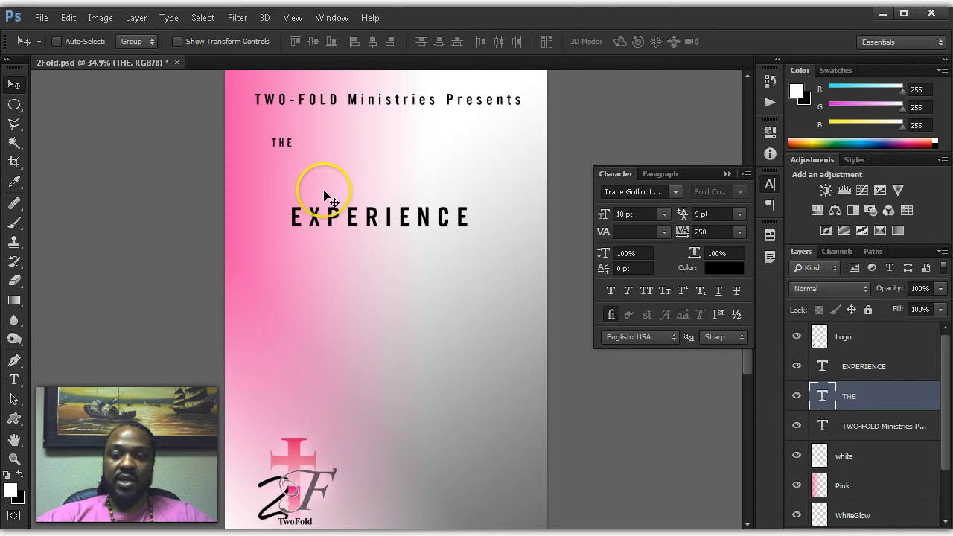
right_click(282, 147)
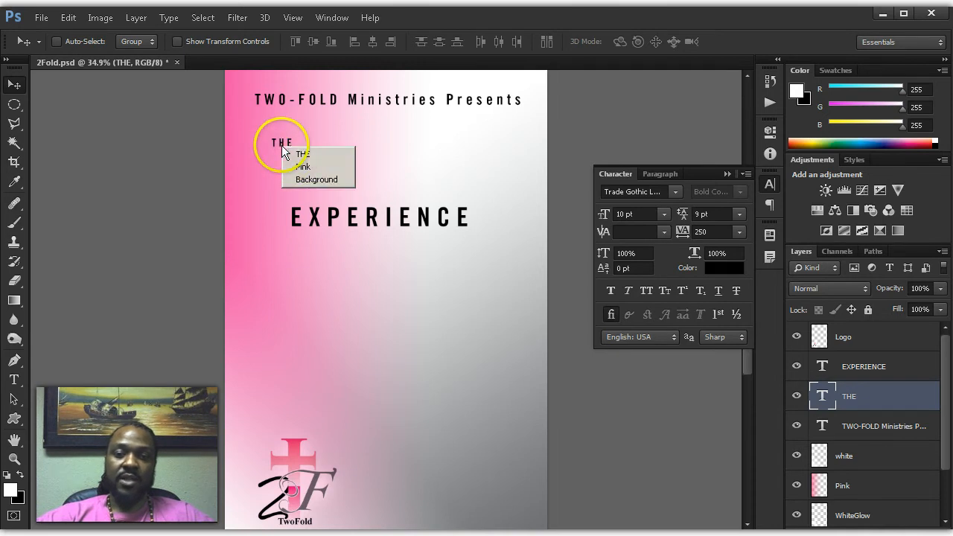
click(292, 155)
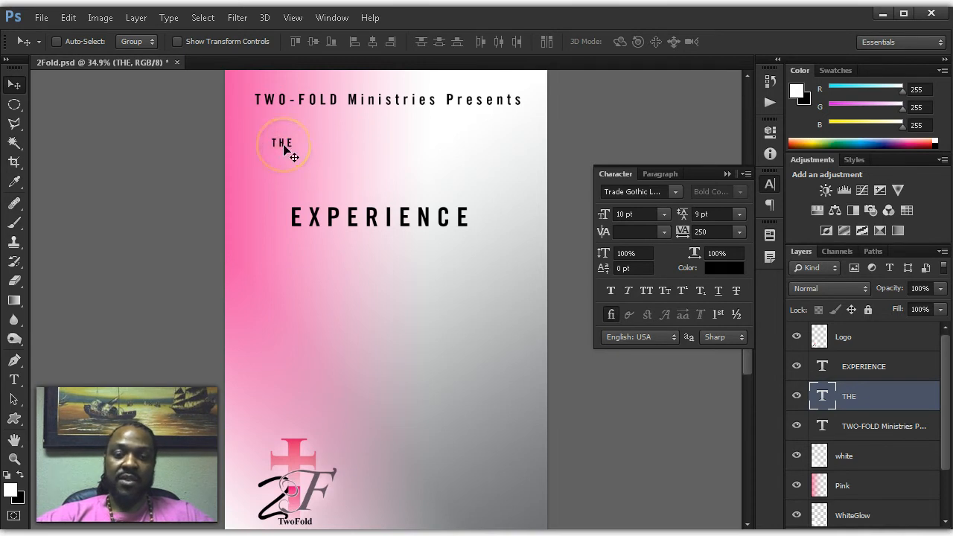
Step: Nudge THE slightly up and right, and move EXPERIENCE lower to leave space between the two words
click(295, 150)
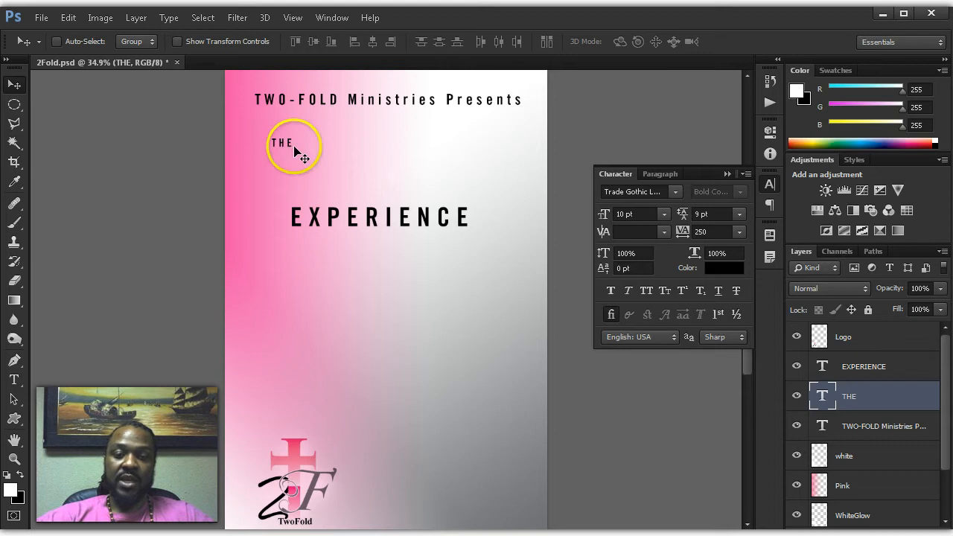
drag(294, 150, 297, 147)
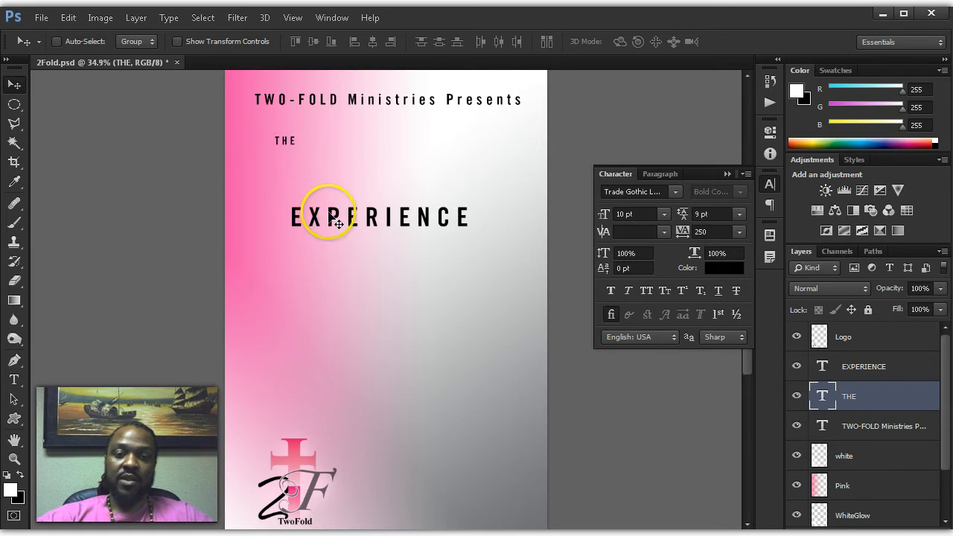
right_click(330, 215)
drag(348, 233, 348, 248)
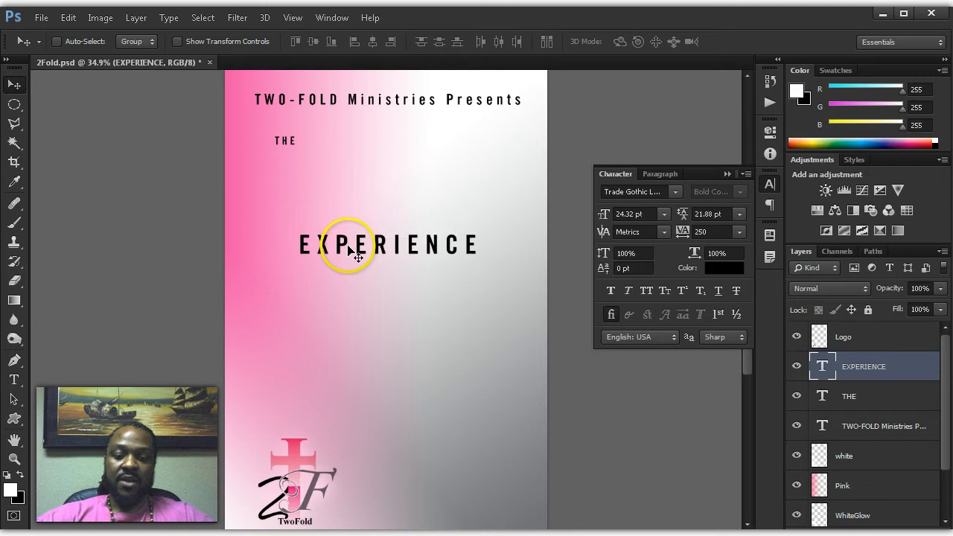
Step: Add WORD as its own 10 pt text layer between THE and EXPERIENCE
key(t)
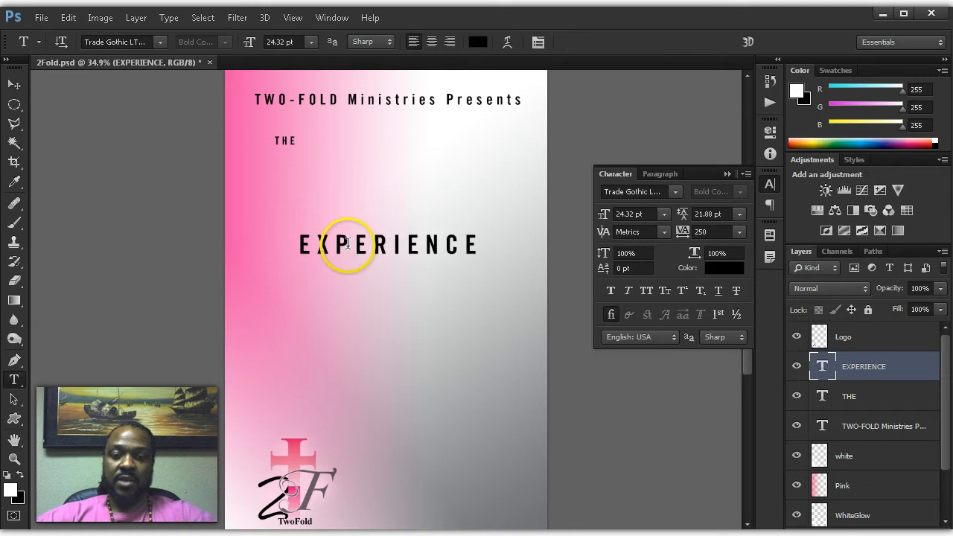
click(345, 179)
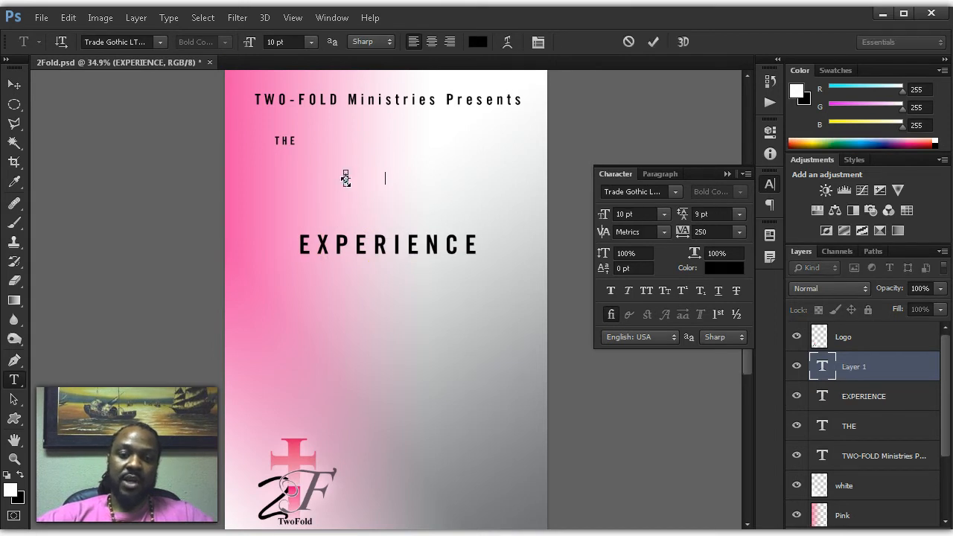
key(ctrl+Return)
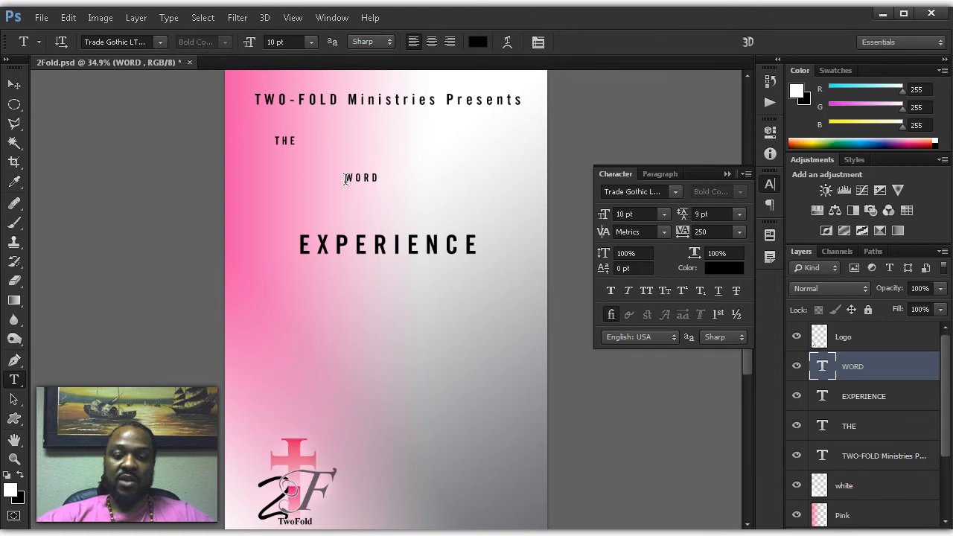
Step: Scale WORD up to about 70 pt and place it between THE and EXPERIENCE
key(ctrl+t)
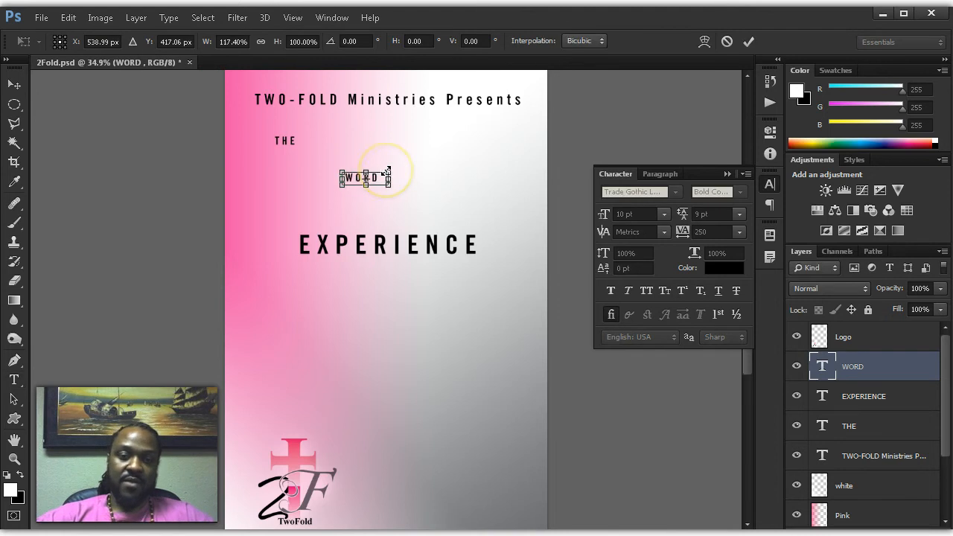
drag(388, 173, 503, 139)
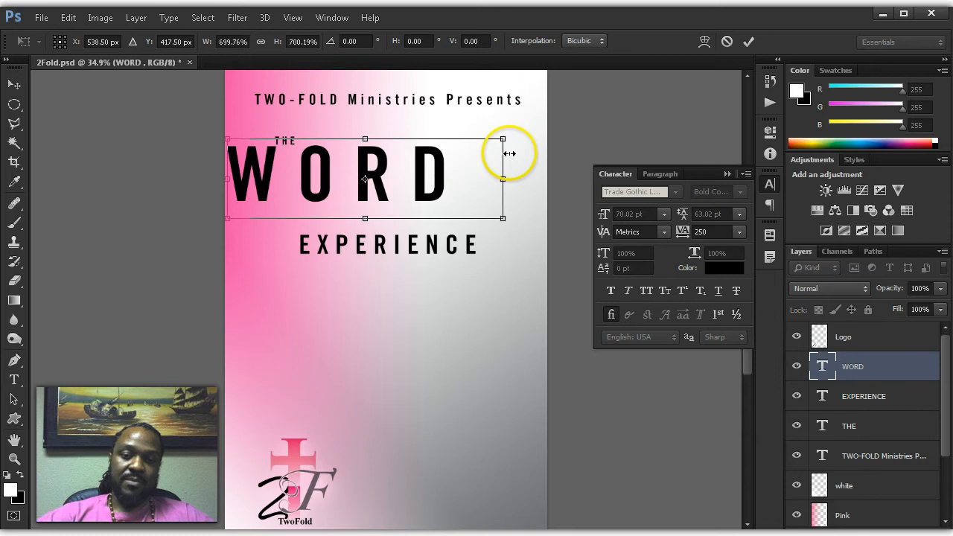
key(Return)
key(v)
drag(447, 159, 471, 190)
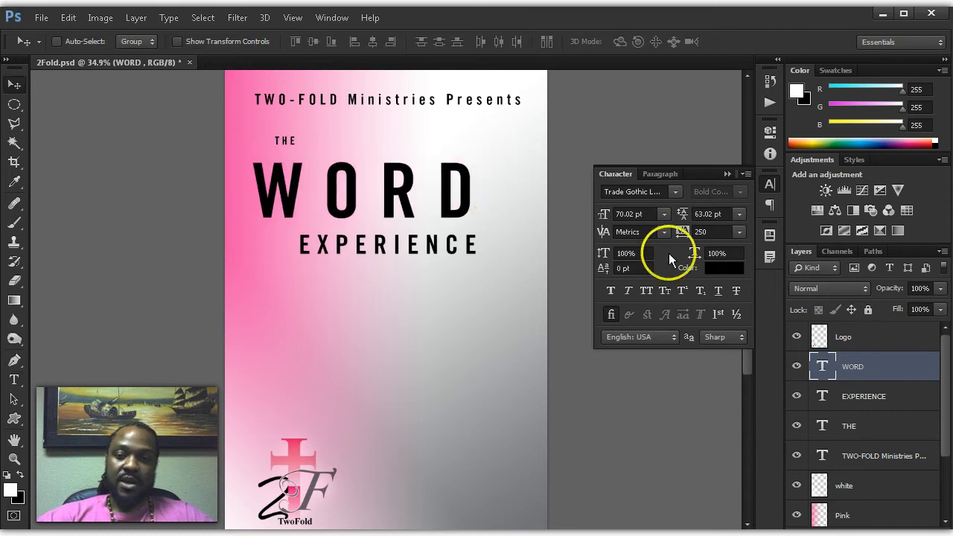
Step: Tighten the tracking of WORD to -50
click(740, 231)
click(721, 337)
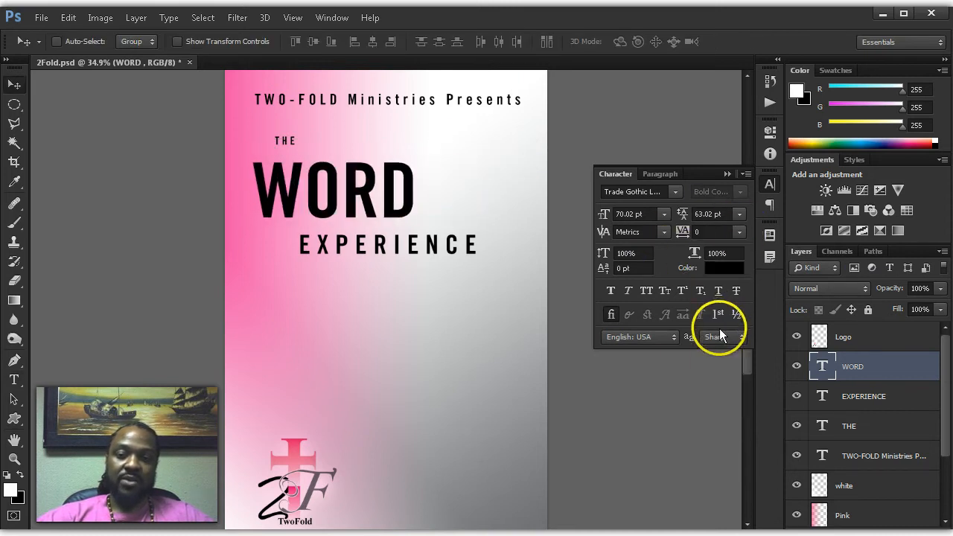
click(739, 231)
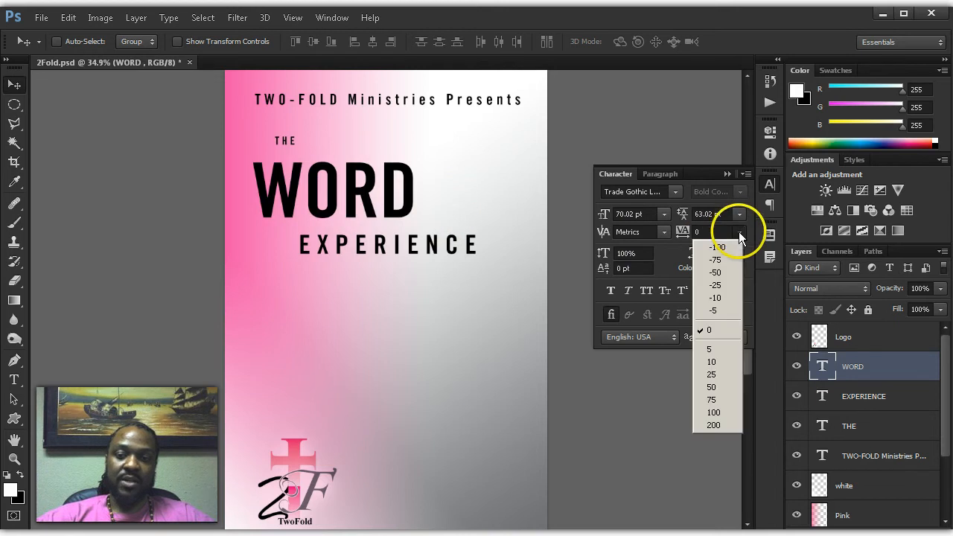
click(716, 273)
Step: Enlarge WORD to about 112 pt and move it up and right so it sits directly under THE
key(ctrl+t)
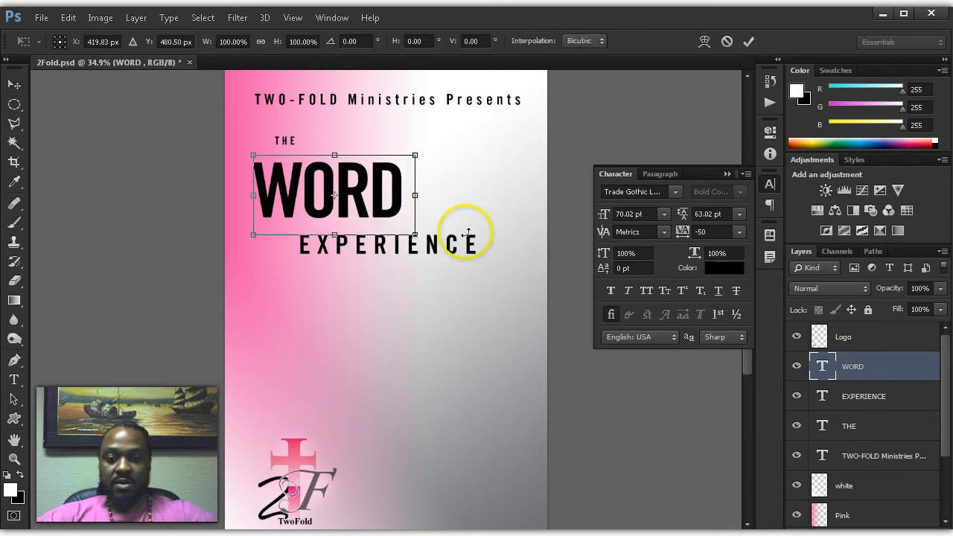
drag(426, 216, 514, 260)
drag(502, 156, 511, 149)
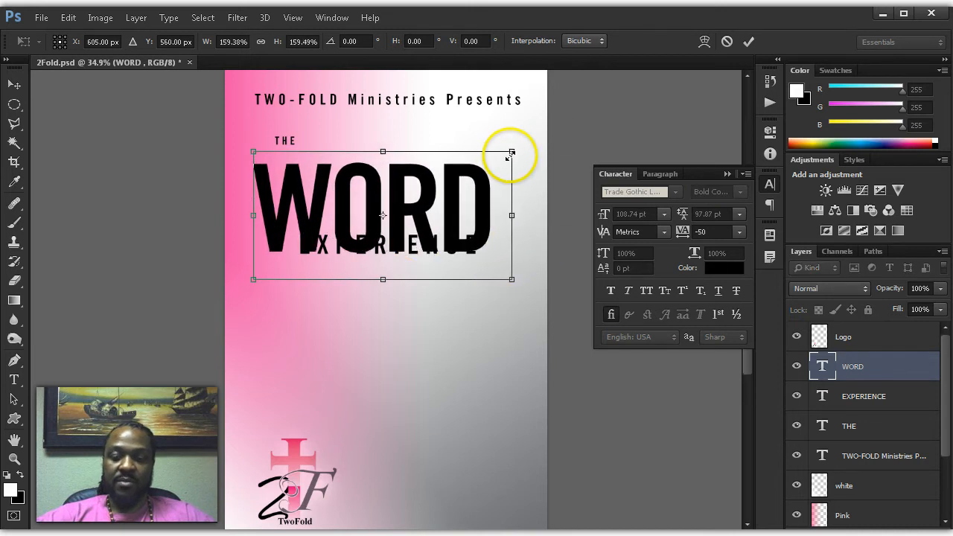
key(Return)
drag(362, 228, 374, 224)
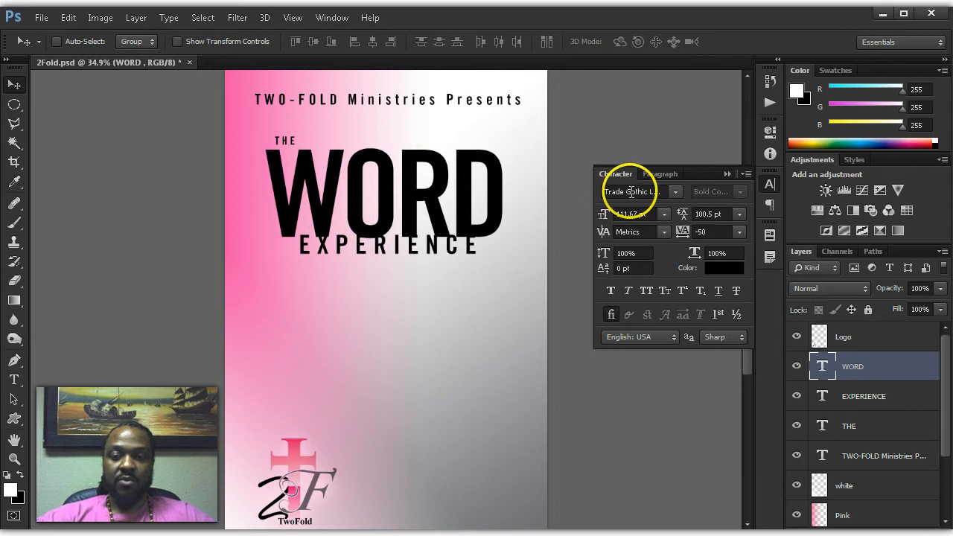
Step: Try the KomaLatin font on WORD and shift the word left to center it on the flyer
click(676, 192)
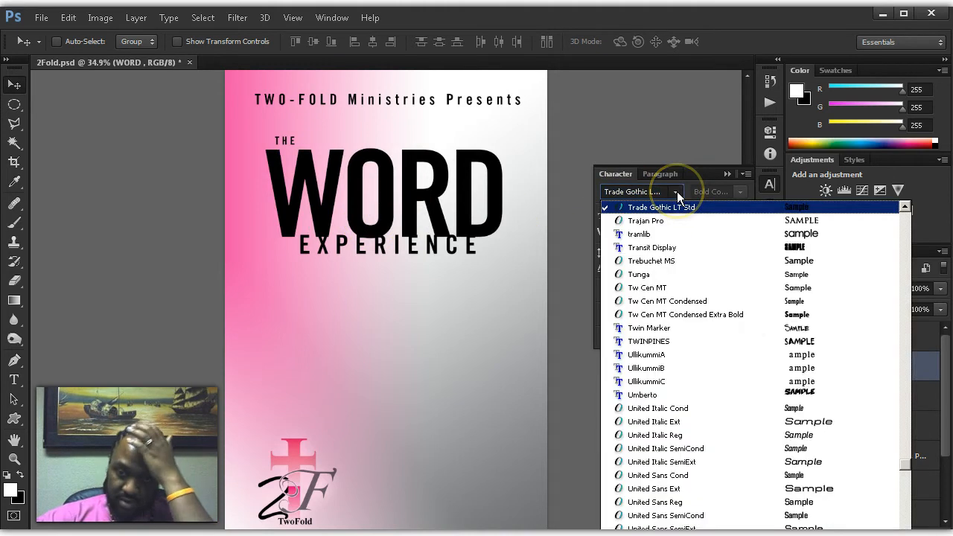
scroll(746, 338, down, 10)
scroll(744, 333, up, 20)
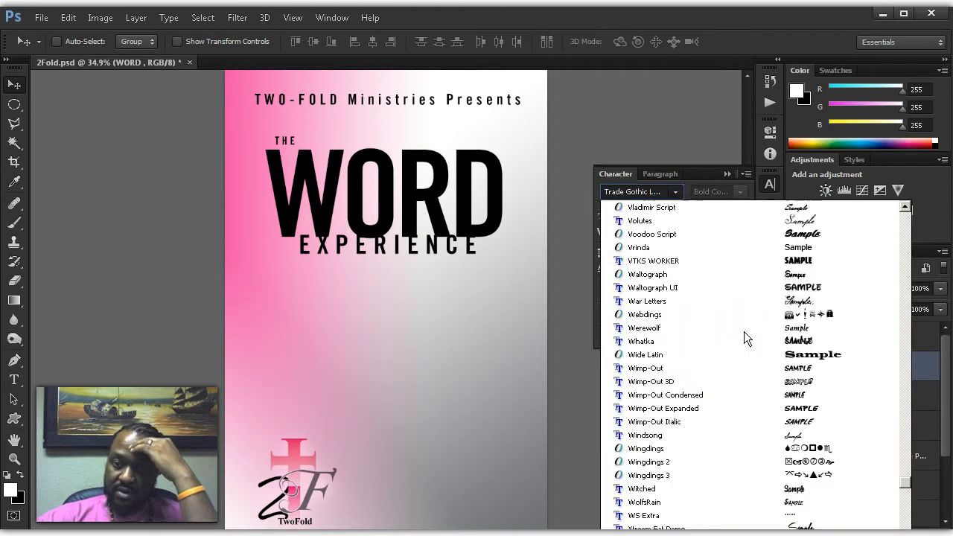
scroll(745, 333, up, 20)
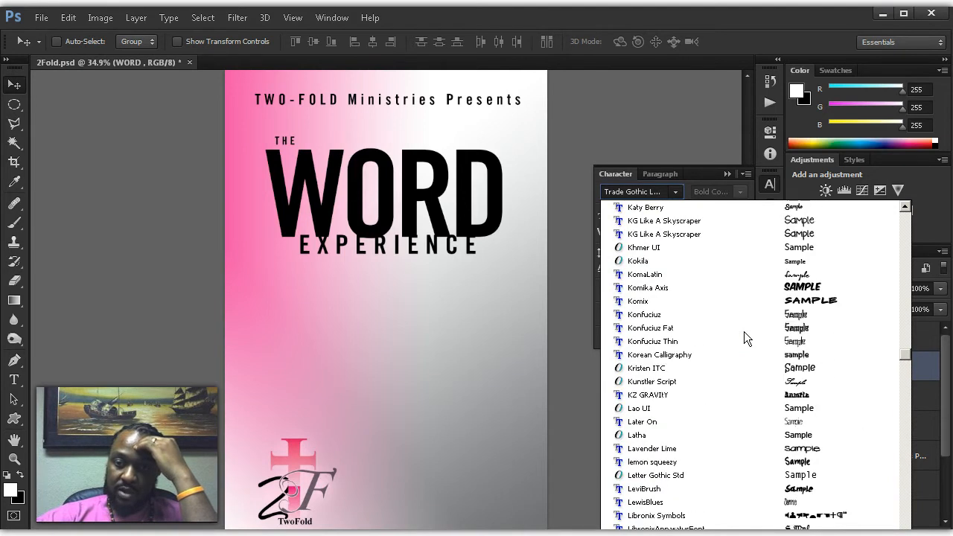
click(817, 277)
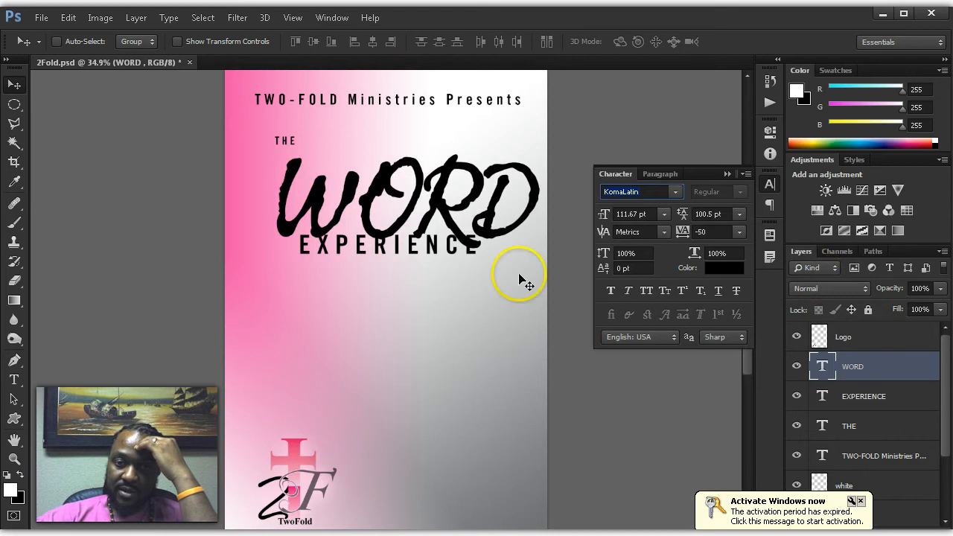
drag(452, 249, 426, 246)
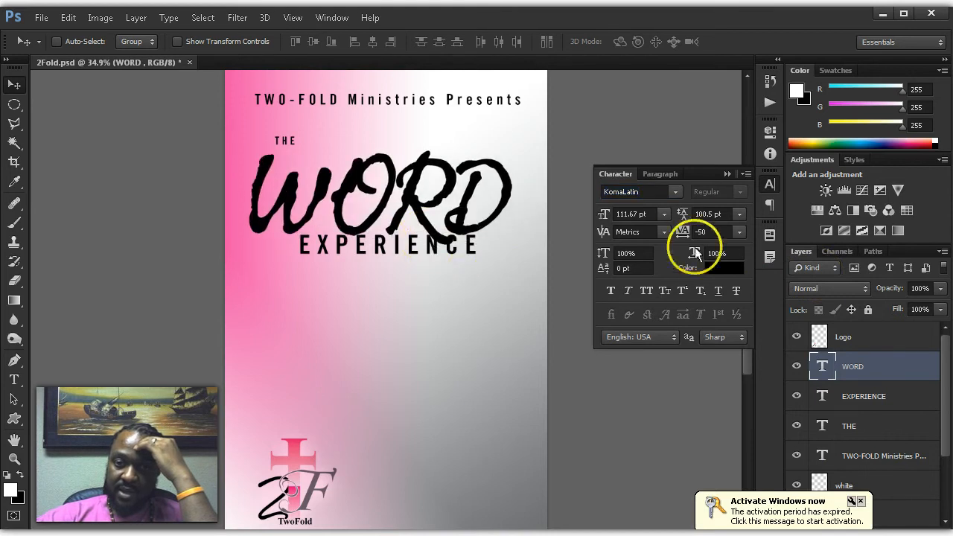
Step: Try the HansHand and Hotel Coral Essex fonts on WORD
click(676, 192)
scroll(715, 312, up, 15)
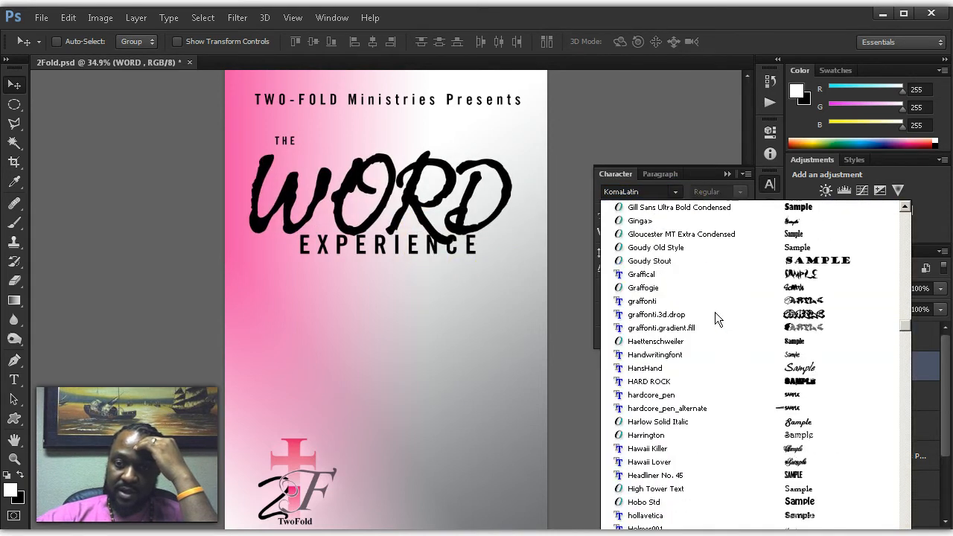
click(734, 372)
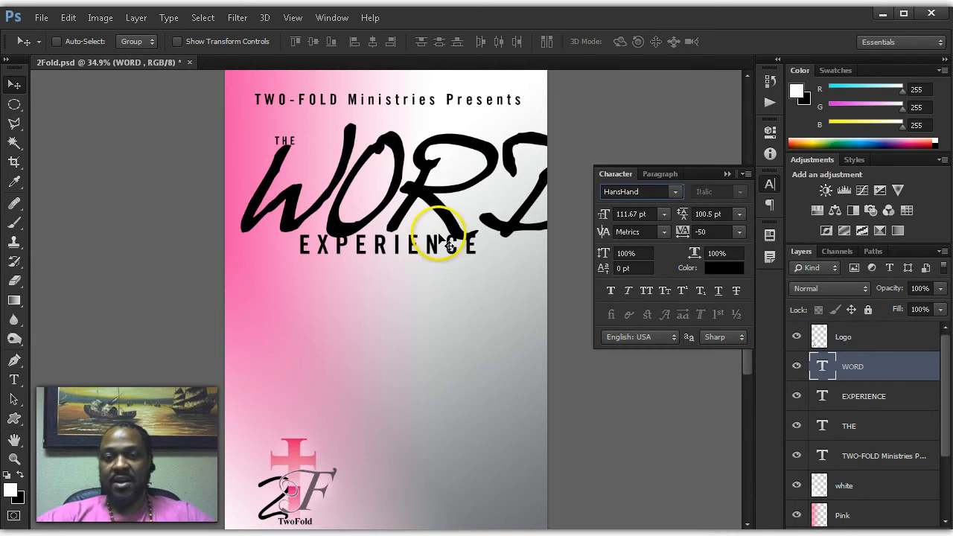
click(674, 193)
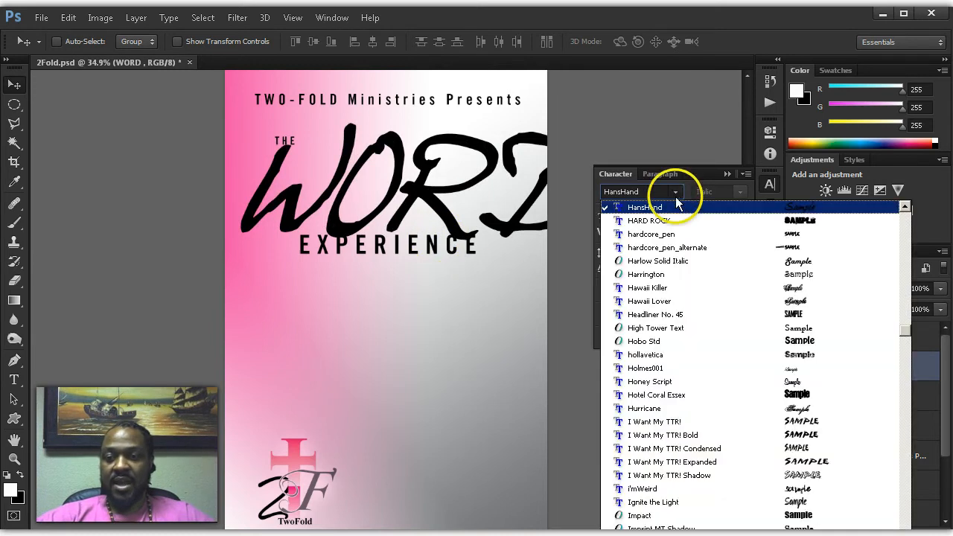
click(764, 393)
Step: Set the font of WORD to Impact and move the word down and right, clear of THE
click(661, 190)
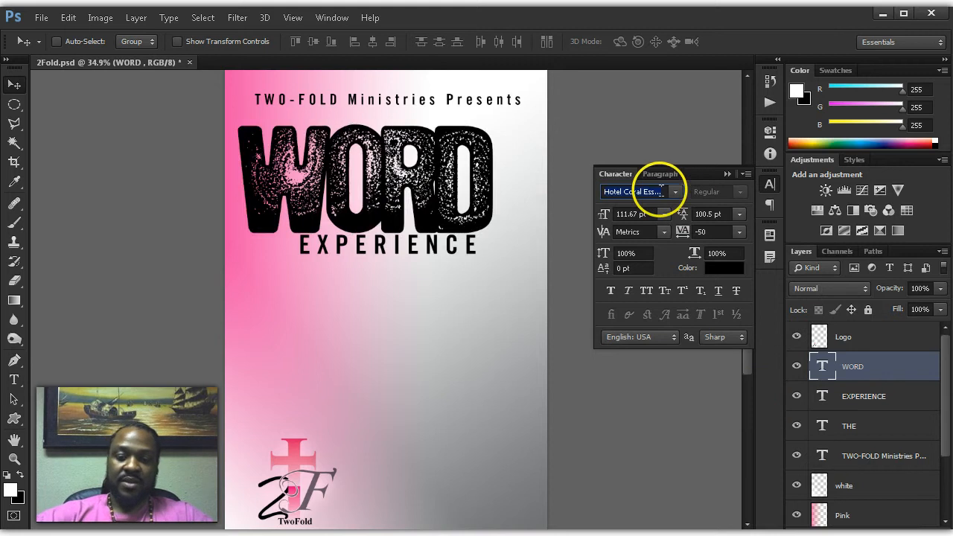
key(Return)
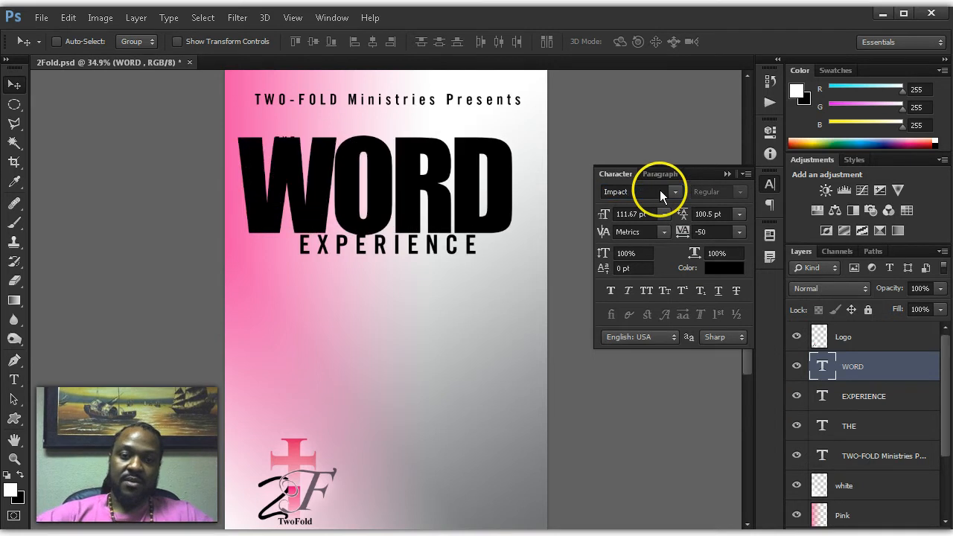
drag(433, 198, 397, 230)
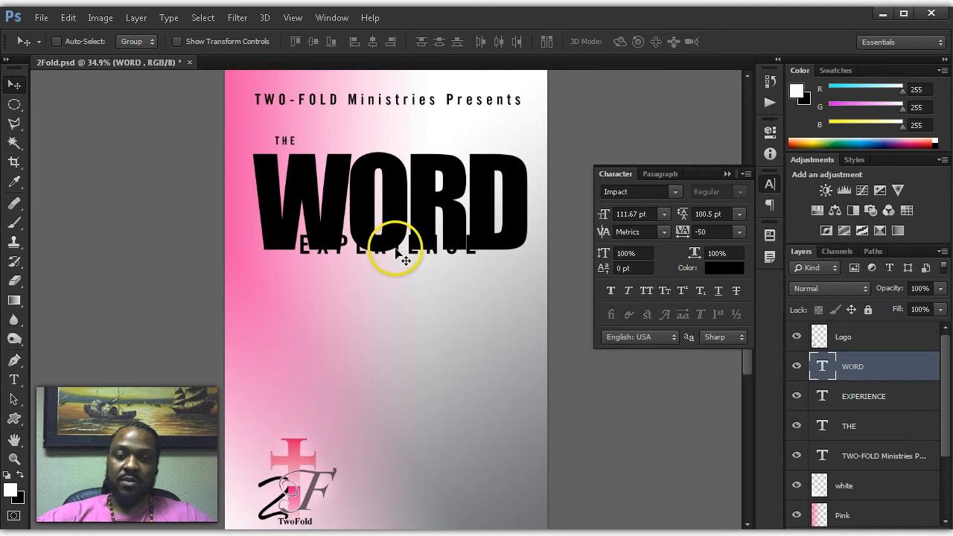
Step: Move EXPERIENCE down below WORD and set its tracking to 0
right_click(398, 254)
click(419, 266)
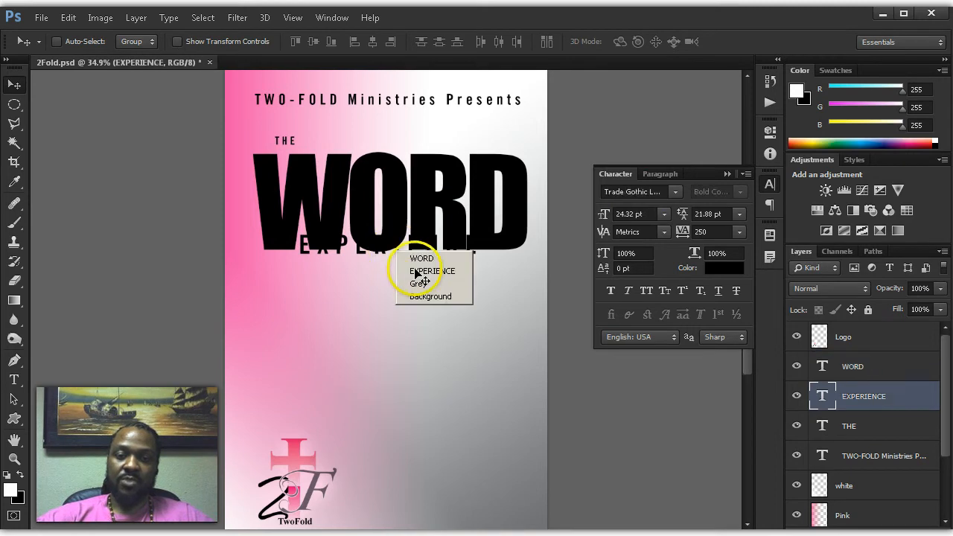
drag(415, 272, 426, 298)
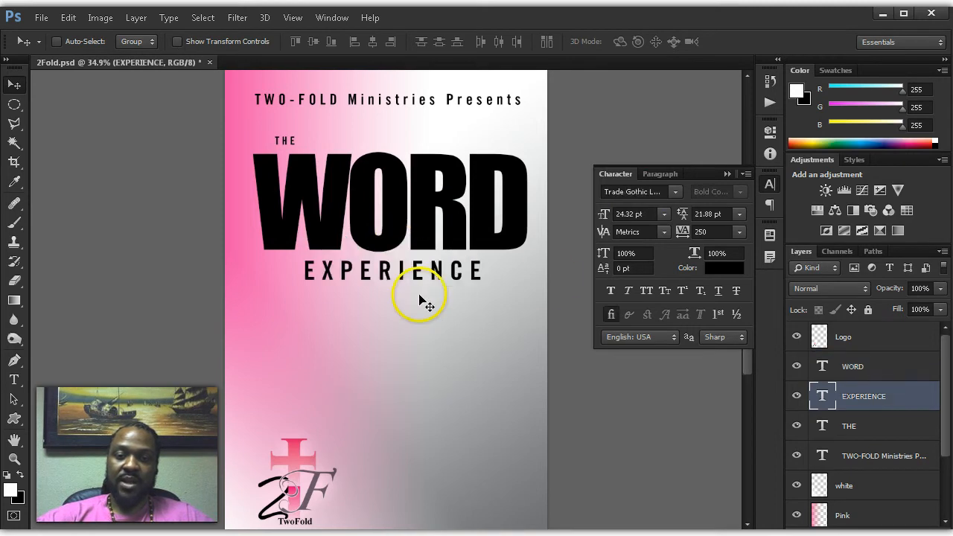
click(739, 233)
click(722, 335)
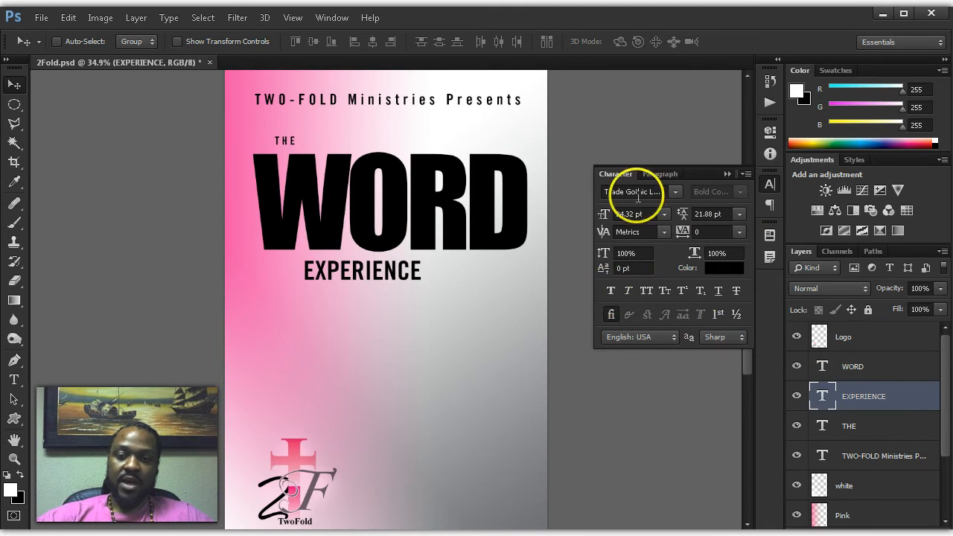
Step: Change the font of EXPERIENCE to Jellyka Delicious Cake
click(675, 194)
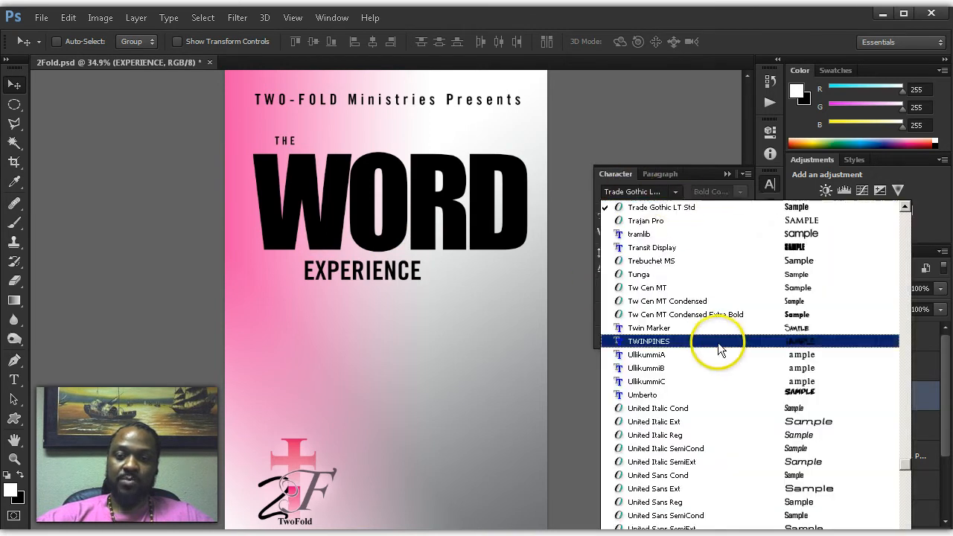
drag(907, 467, 889, 343)
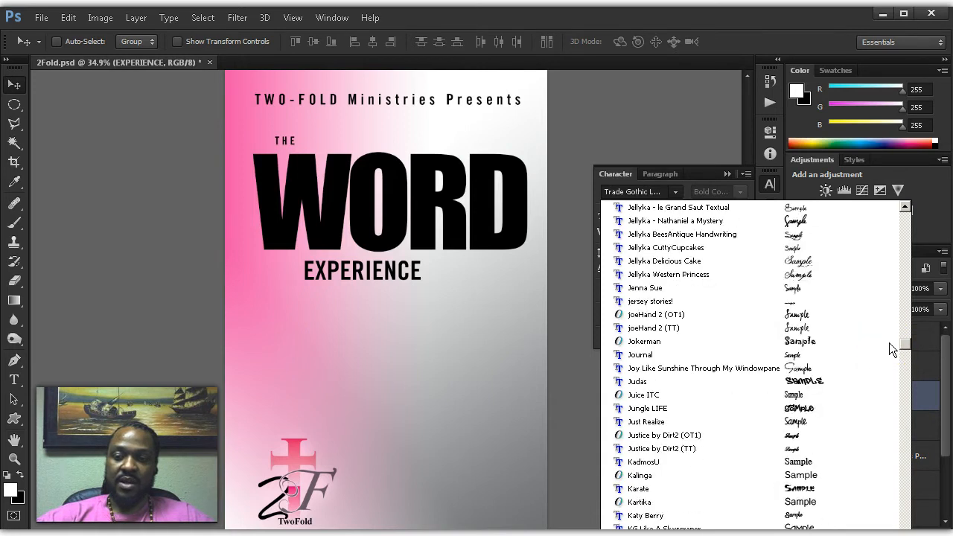
click(861, 344)
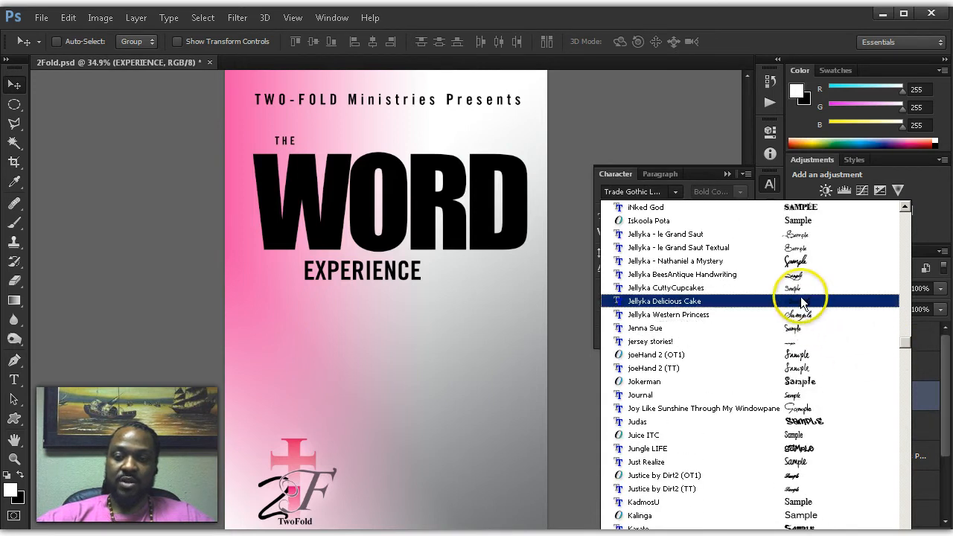
click(718, 302)
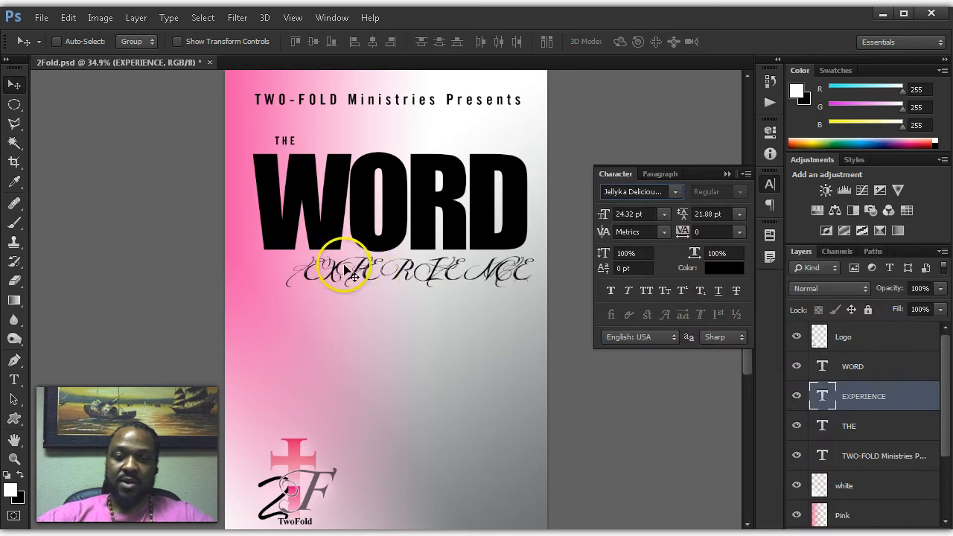
Step: Replace the all-caps EXPERIENCE text with "Experience" in mixed case
key(t)
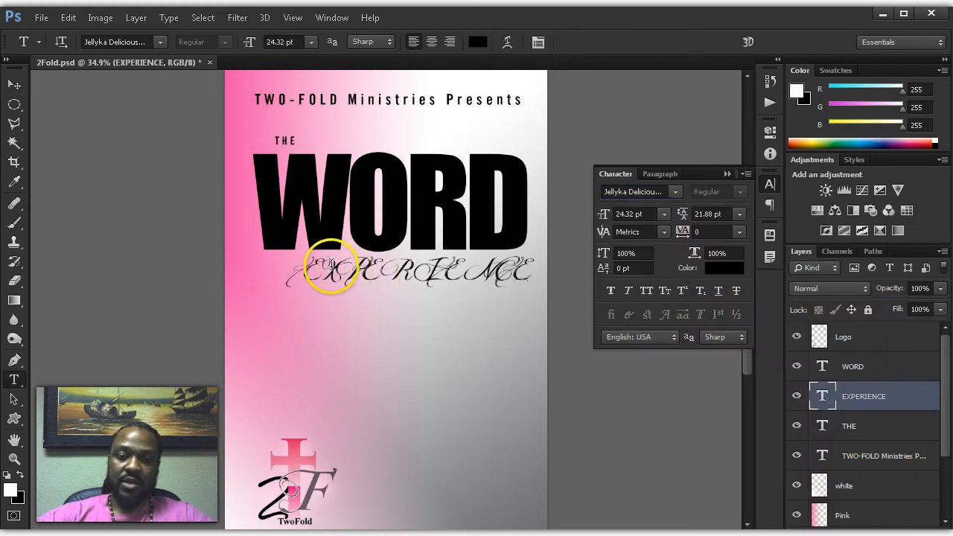
drag(335, 273, 640, 349)
key(BackSpace)
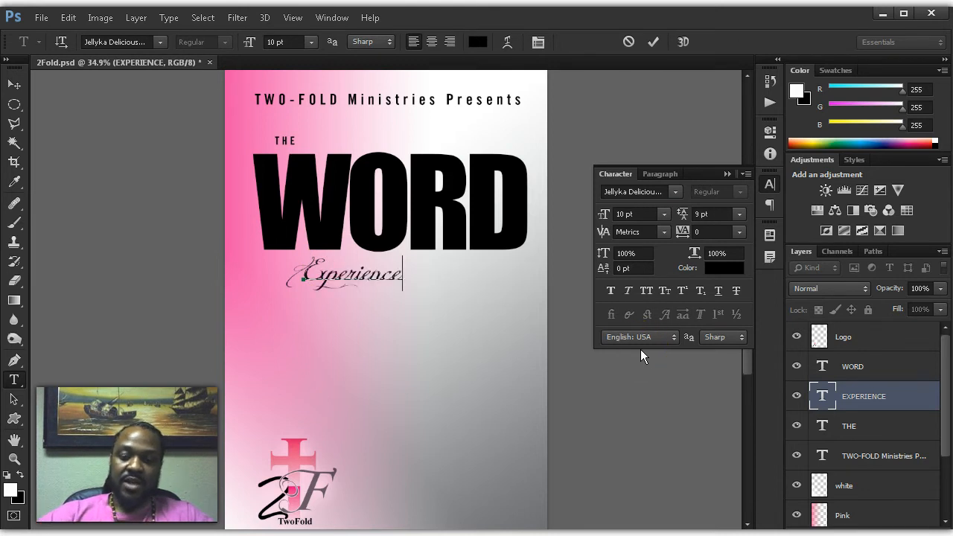
key(ctrl+a)
key(ctrl+Return)
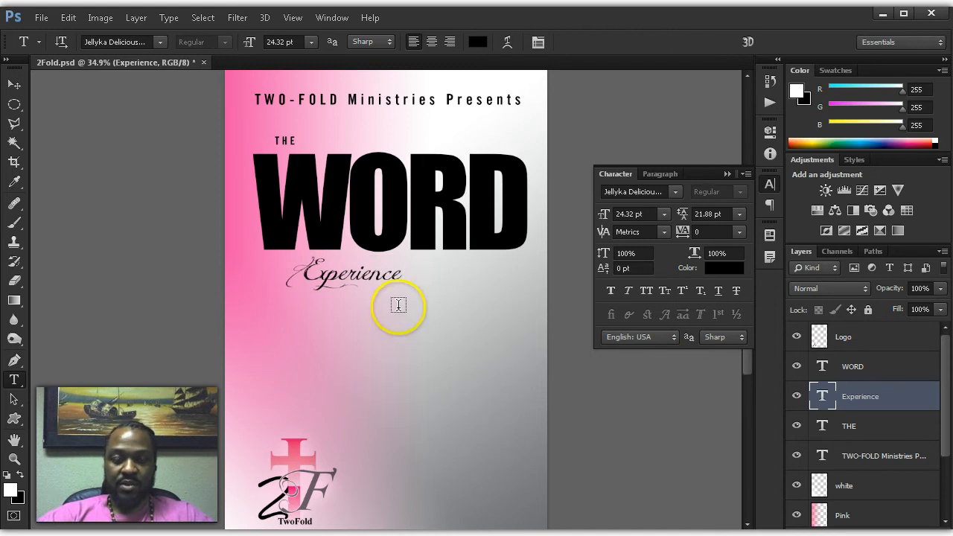
Step: Move Experience beneath the right half of WORD and scale it up proportionally to about 120%
key(v)
drag(373, 304, 511, 293)
key(ctrl+t)
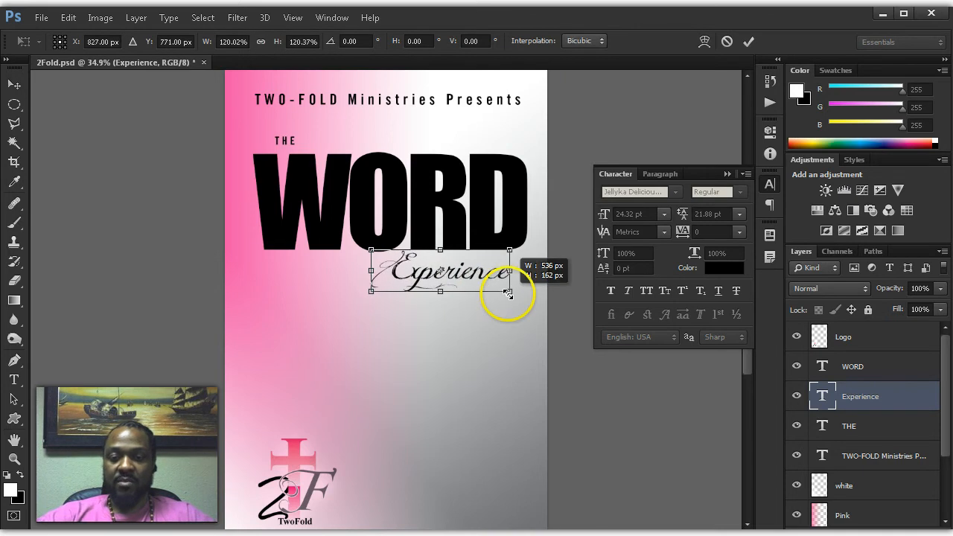
double_click(479, 282)
Step: Select the WORD layer and shift it slightly down
right_click(431, 223)
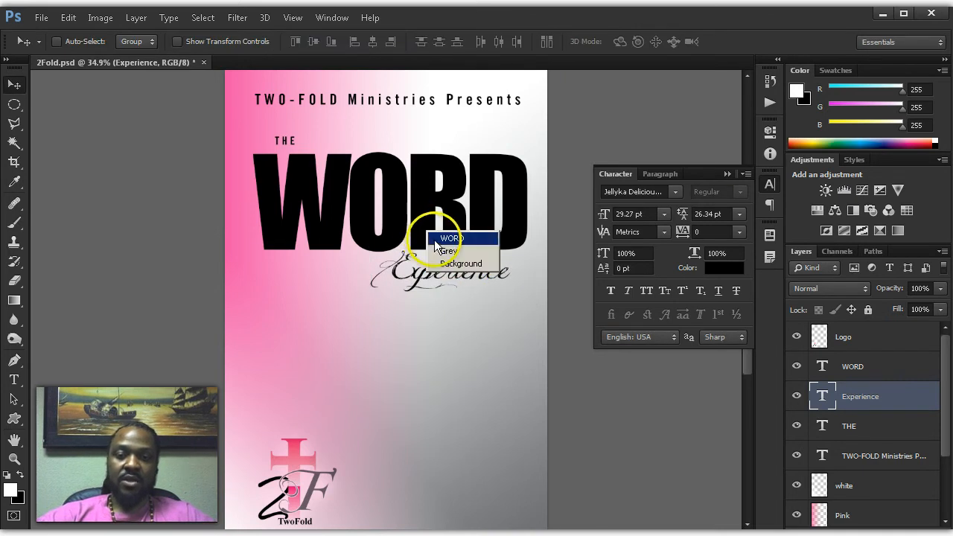
click(436, 239)
mouse_move(433, 241)
mouse_down()
mouse_move(435, 230)
mouse_move(427, 240)
mouse_up()
Step: Replace the all-caps THE text with "The" in mixed case
right_click(291, 142)
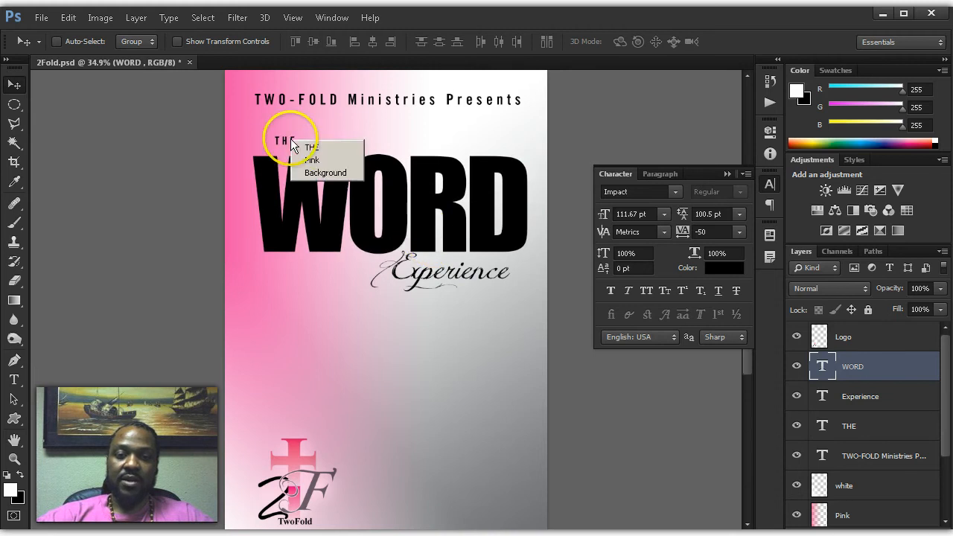
click(301, 151)
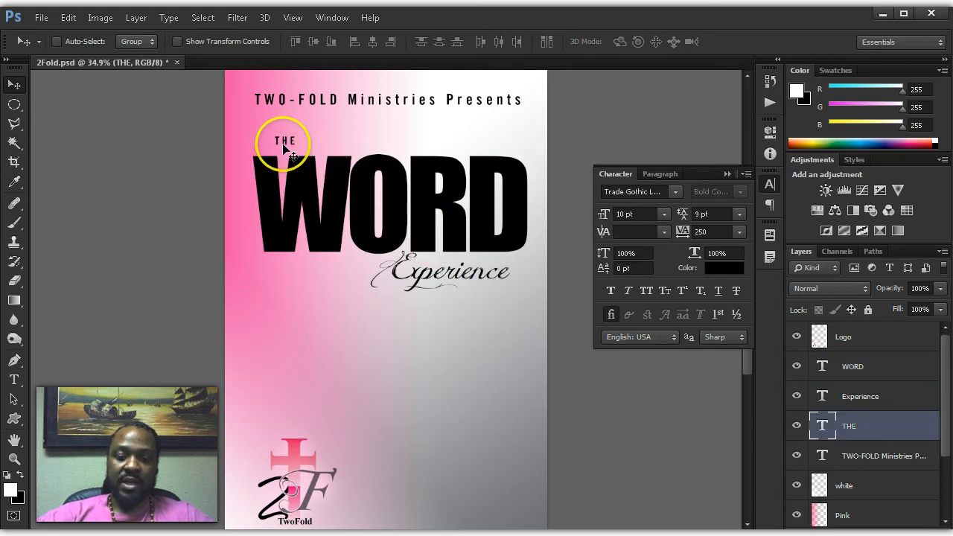
key(t)
drag(275, 140, 298, 140)
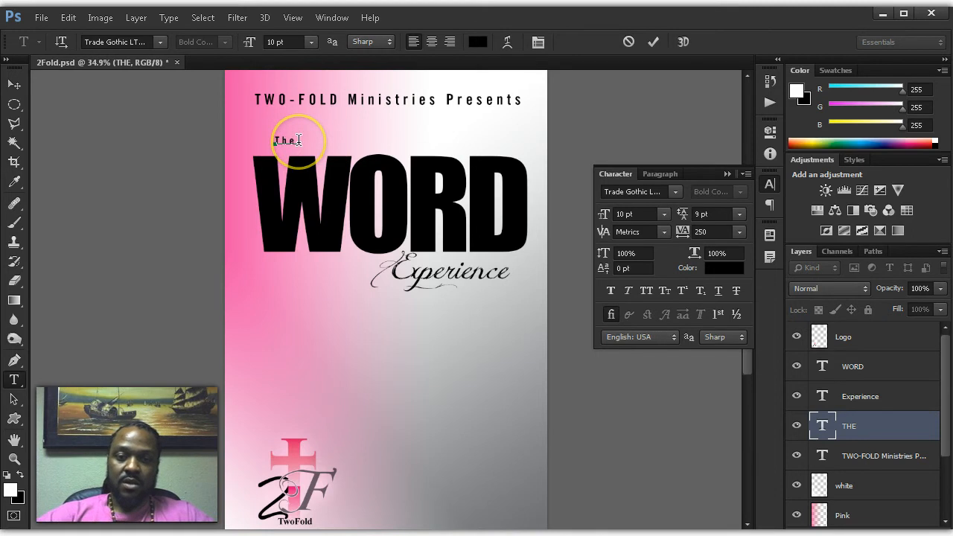
key(ctrl+Return)
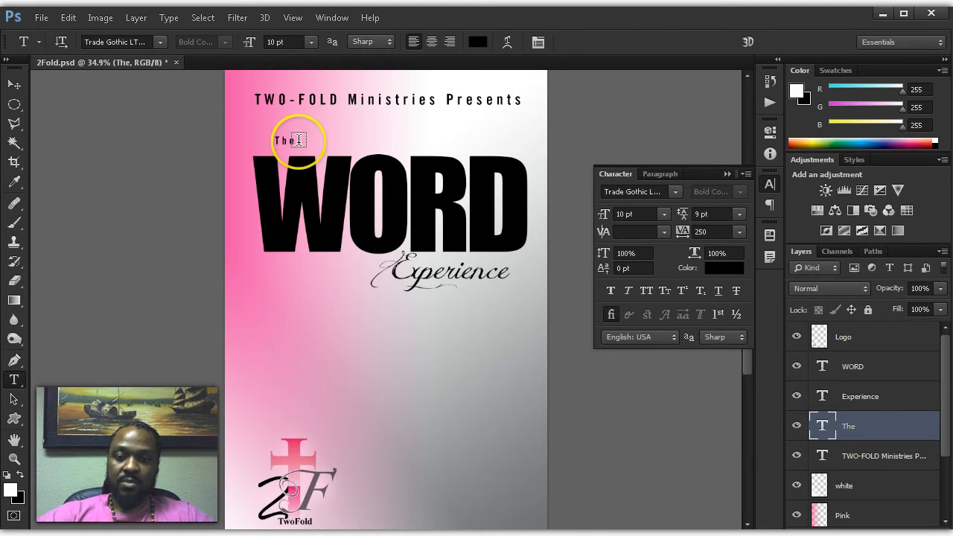
Step: Set the tracking of The to 0 and change its font to Scriptina
click(738, 232)
click(716, 334)
click(661, 218)
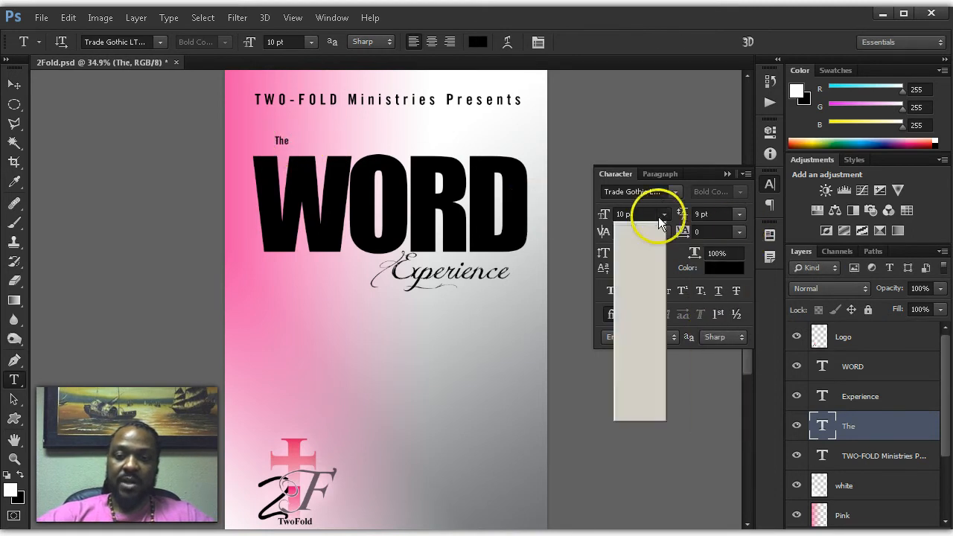
click(644, 185)
click(641, 192)
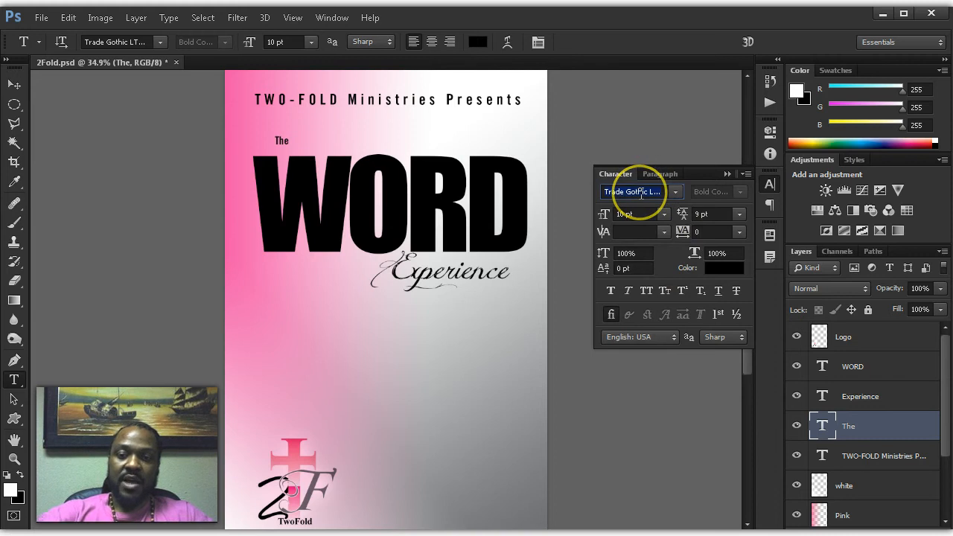
text(s)
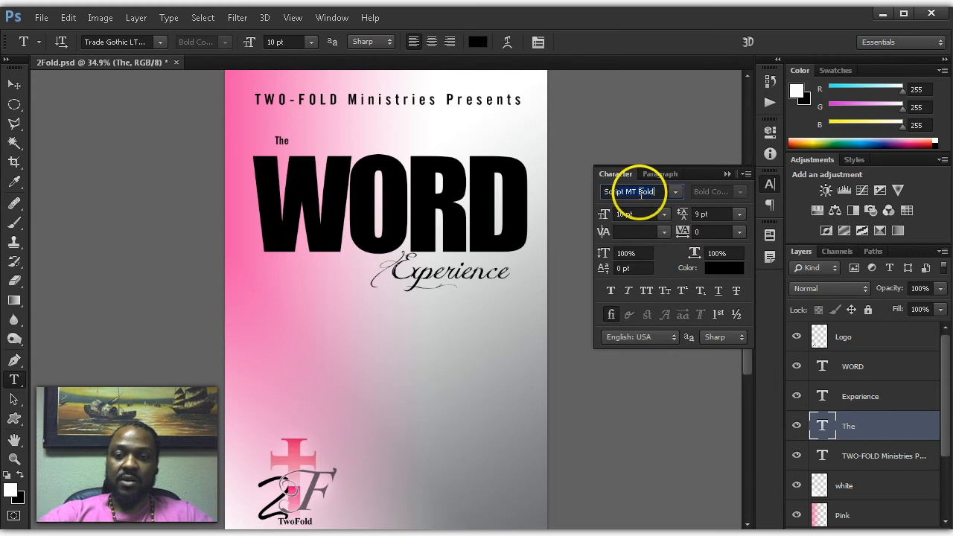
key(Return)
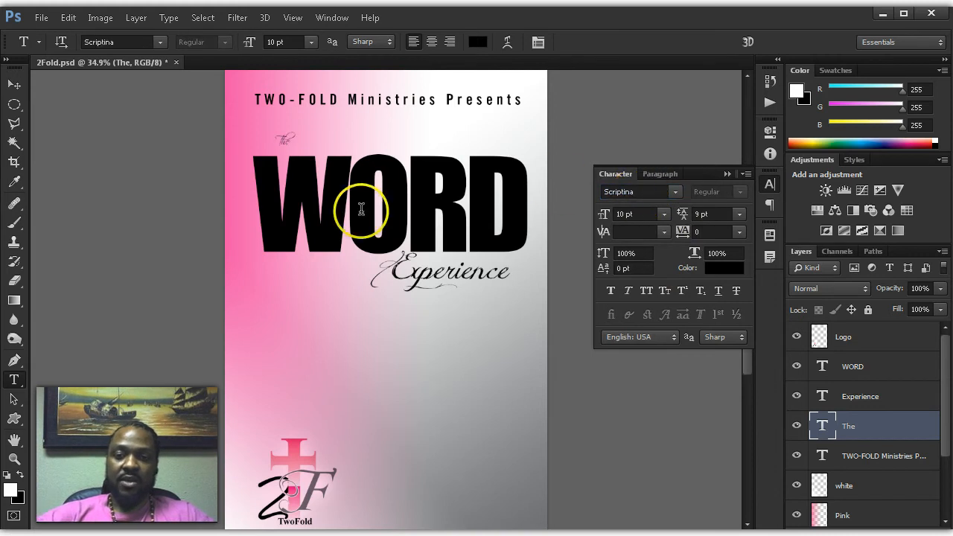
Step: Enlarge The to about 37 pt so that it sits just above the W of WORD
key(ctrl+t)
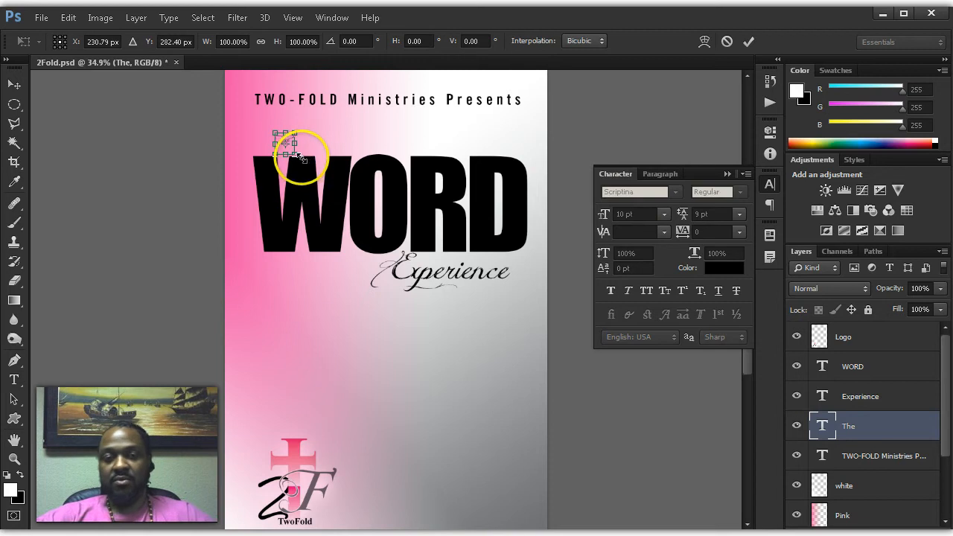
mouse_move(301, 157)
mouse_down()
mouse_move(311, 162)
mouse_move(286, 157)
mouse_up()
key(Return)
key(v)
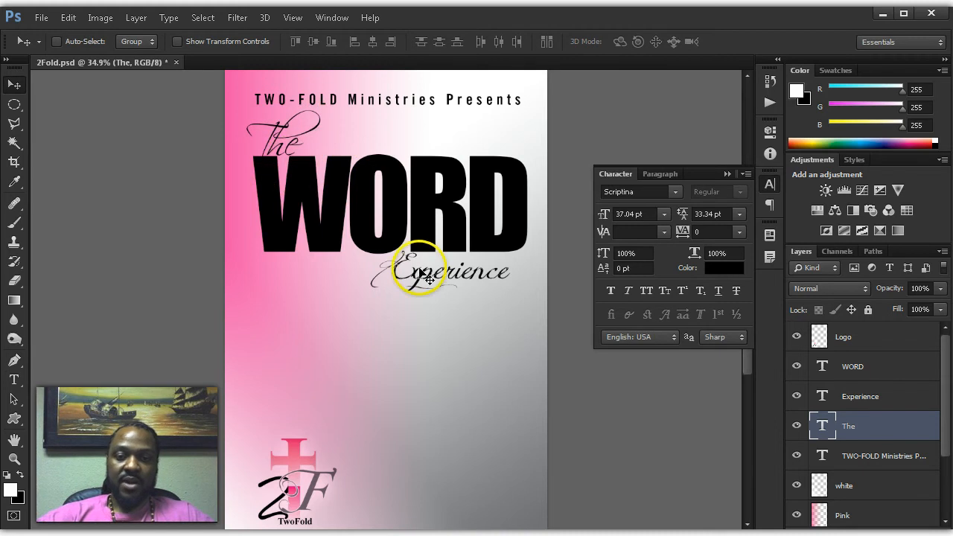
Step: Change the font of Experience to Scriptina and enlarge it to about 35 pt beneath the right half of WORD
right_click(417, 272)
click(439, 277)
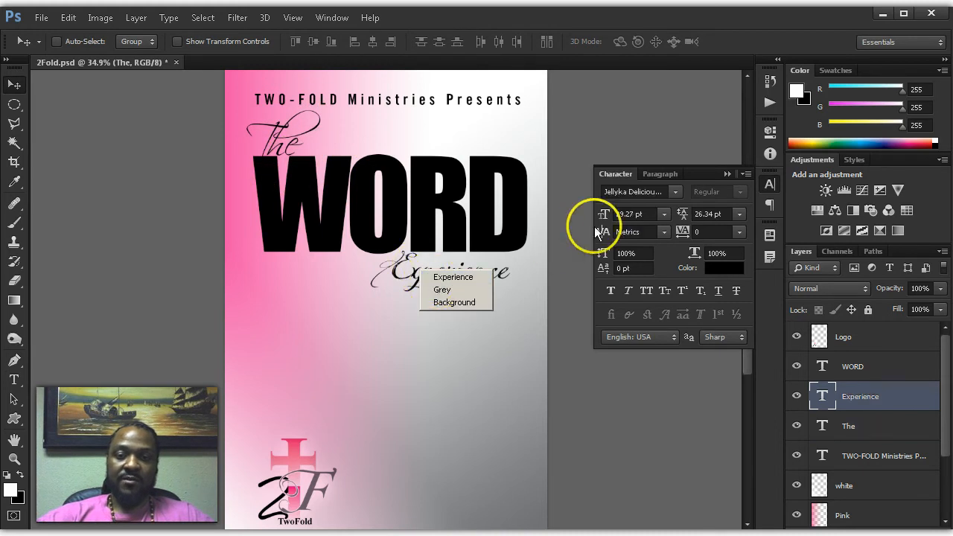
click(611, 192)
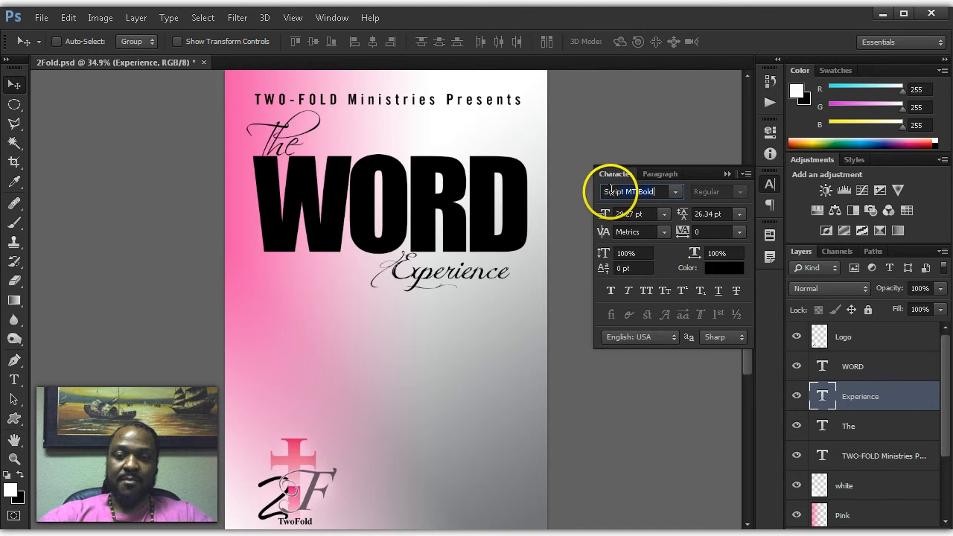
key(Return)
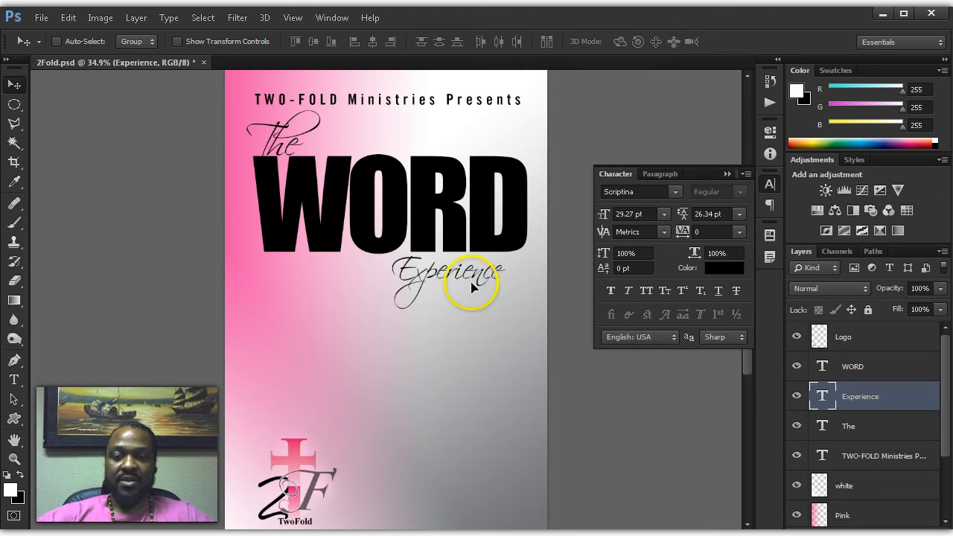
drag(471, 279, 476, 322)
key(ctrl+t)
key(Return)
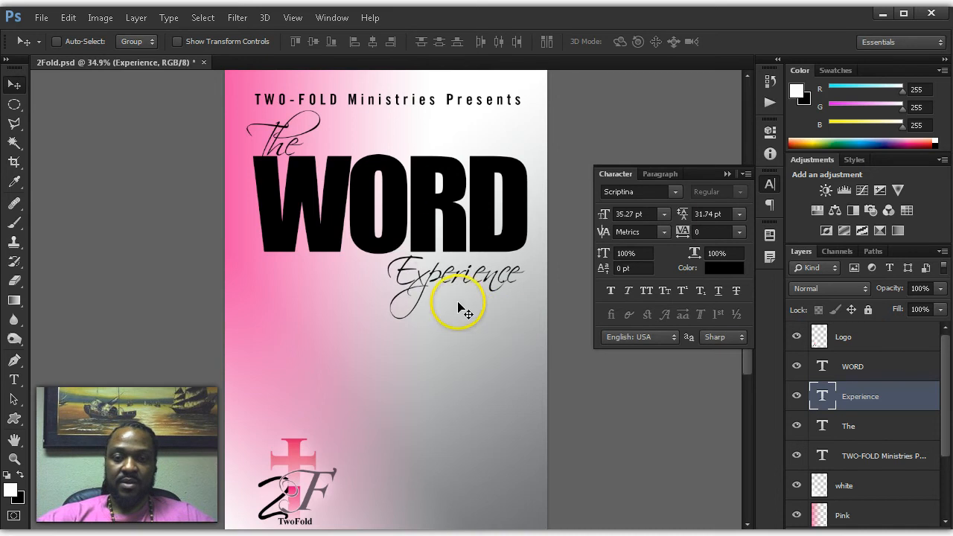
Step: Nudge WORD slightly left and down between The and Experience, checking the event details in Notepad along the way
right_click(422, 236)
click(445, 238)
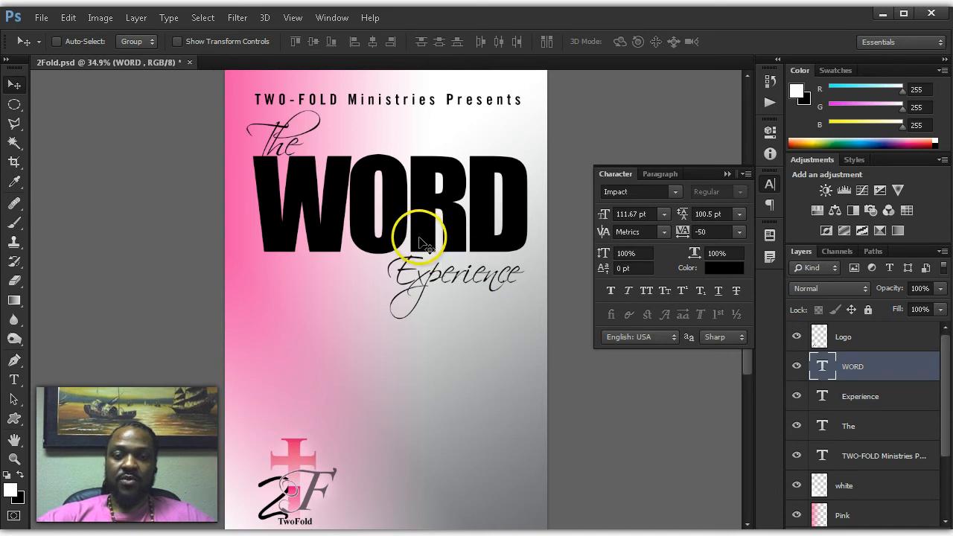
drag(424, 236, 411, 243)
key(alt+Tab)
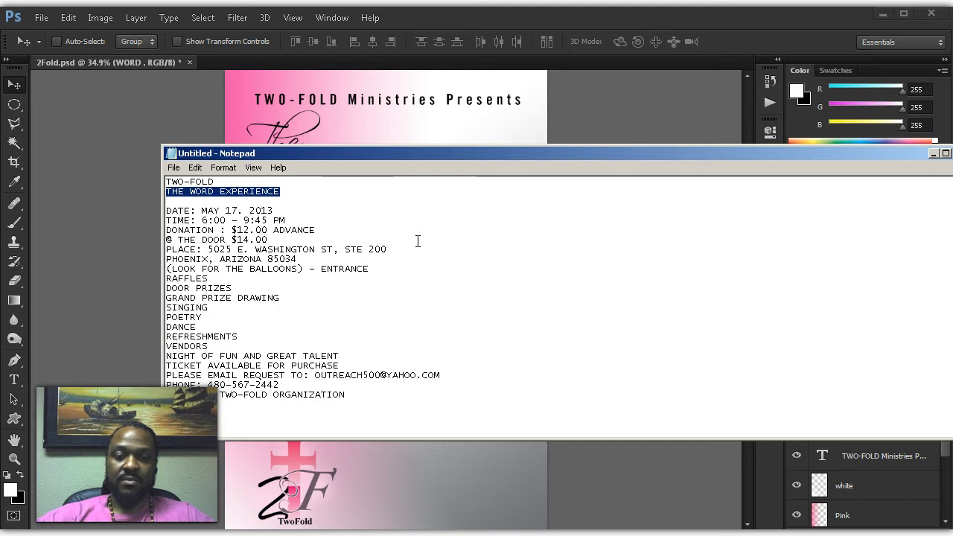
key(alt+Tab)
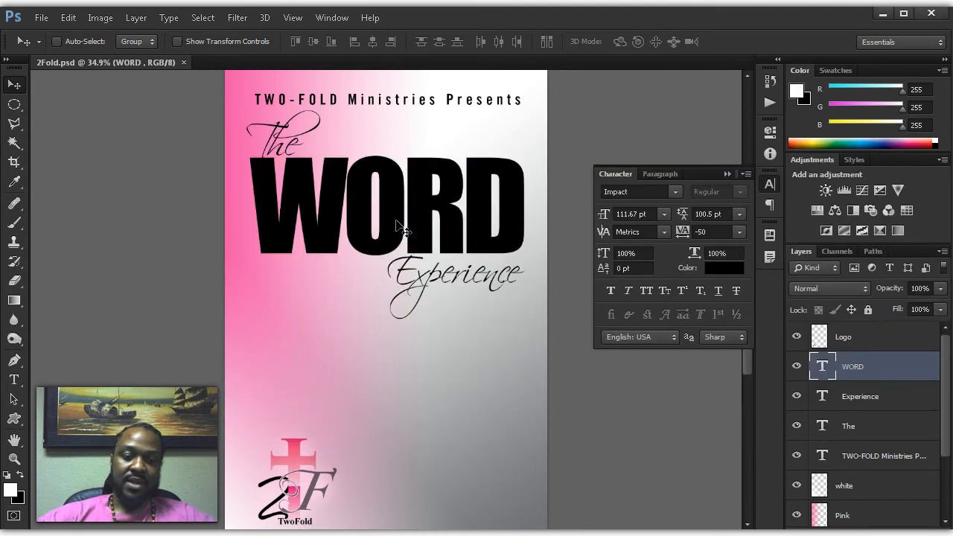
right_click(394, 225)
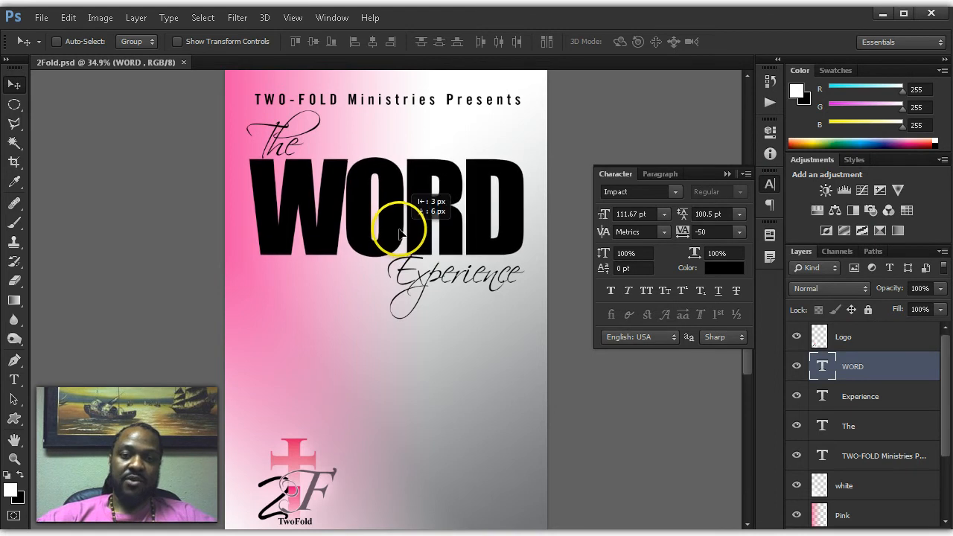
click(403, 233)
Step: Switch to the CreationSwap site in the browser, search all categories for "Bible" and open the full list of free results
key(alt+Tab)
key(Tab)
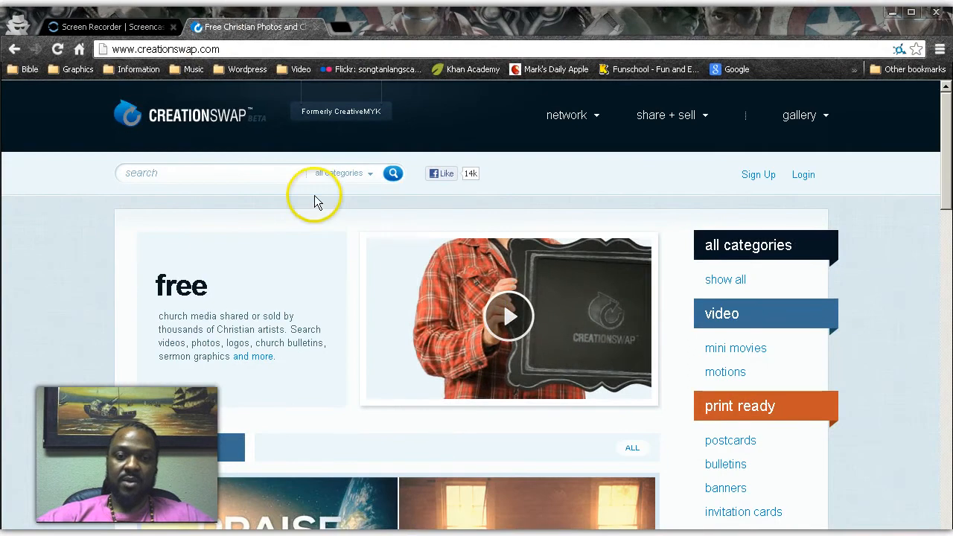
click(270, 176)
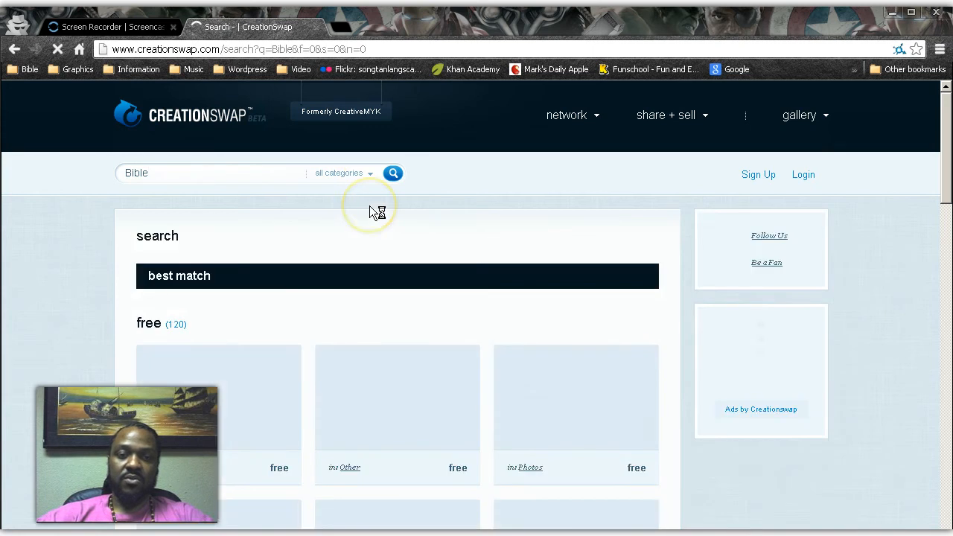
scroll(370, 208, down, 1)
scroll(370, 206, down, 3)
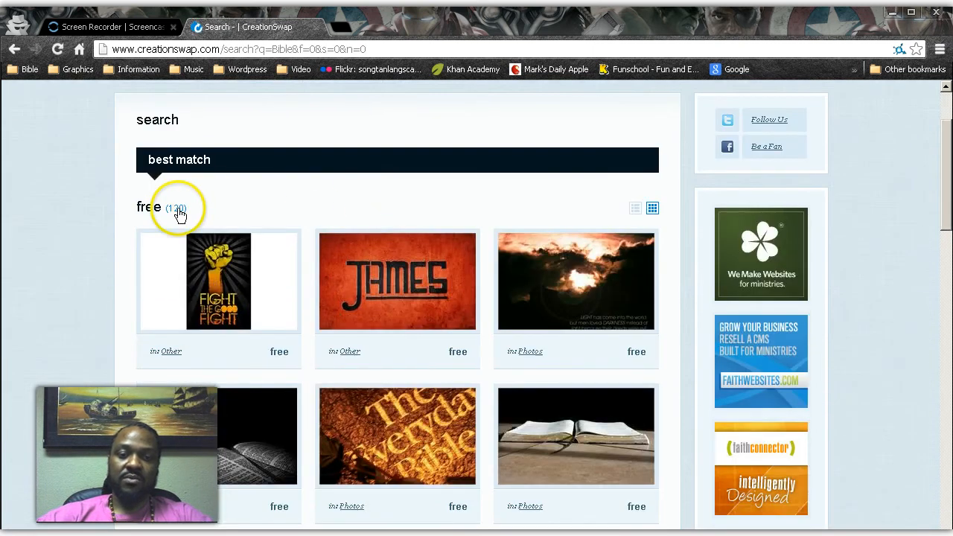
click(177, 208)
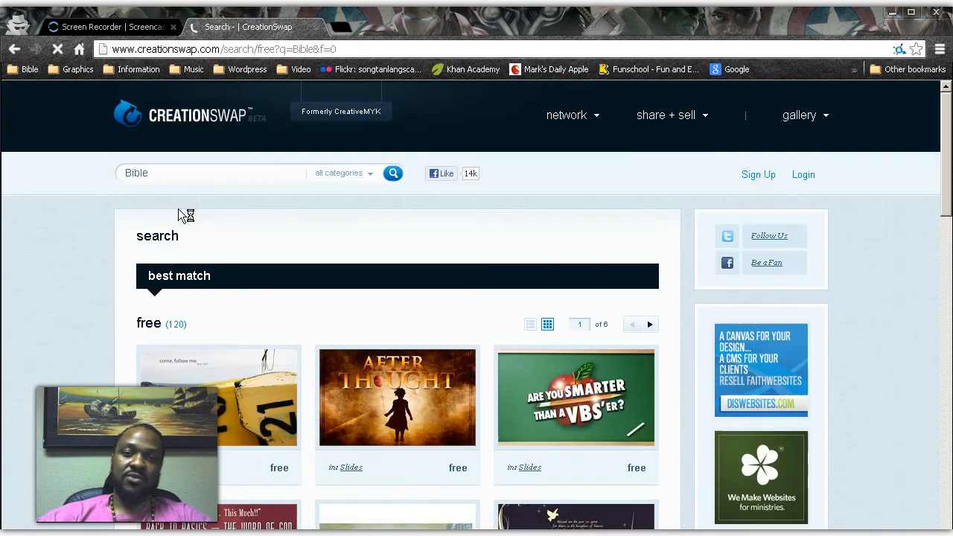
Step: Look through the first page of free Bible results for a suitable image and go on to page 2
scroll(178, 209, down, 3)
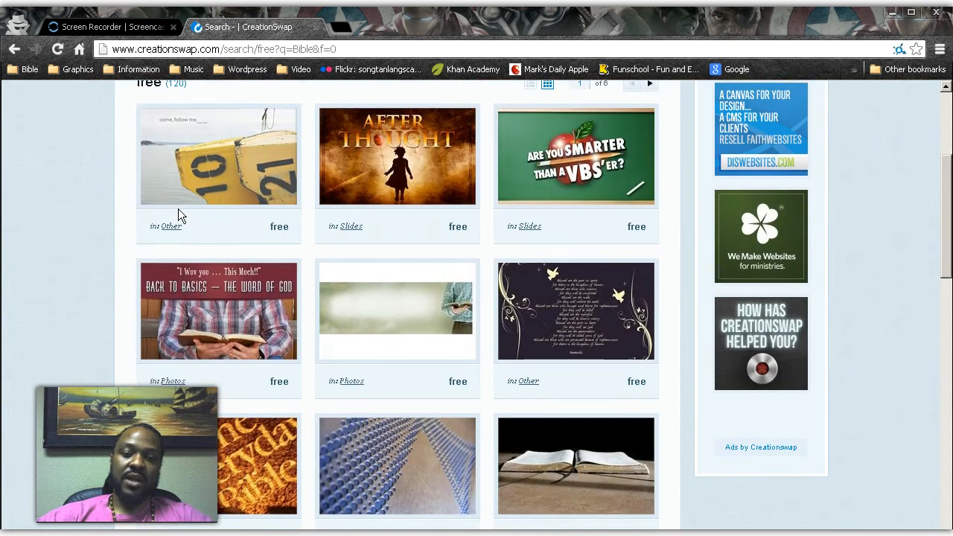
scroll(178, 208, down, 3)
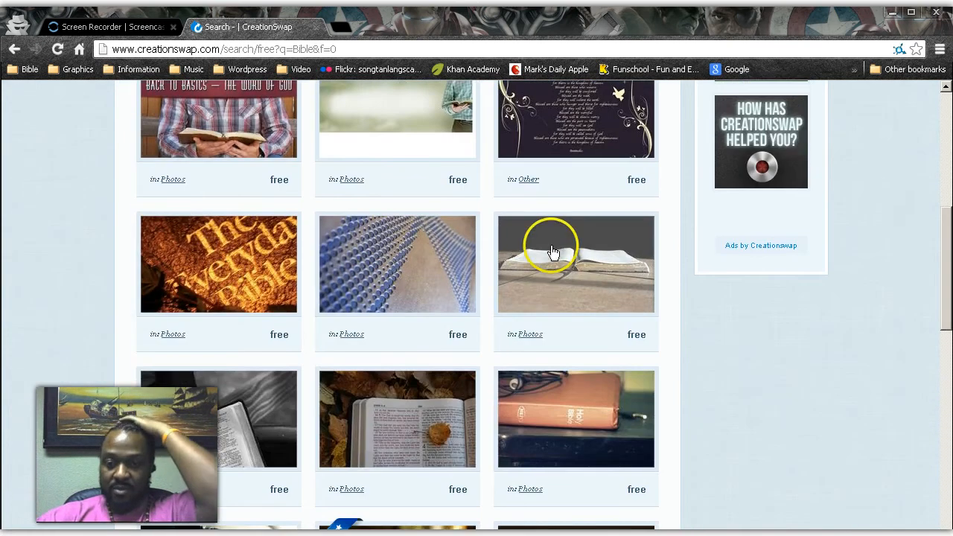
scroll(580, 286, down, 1)
scroll(581, 287, down, 2)
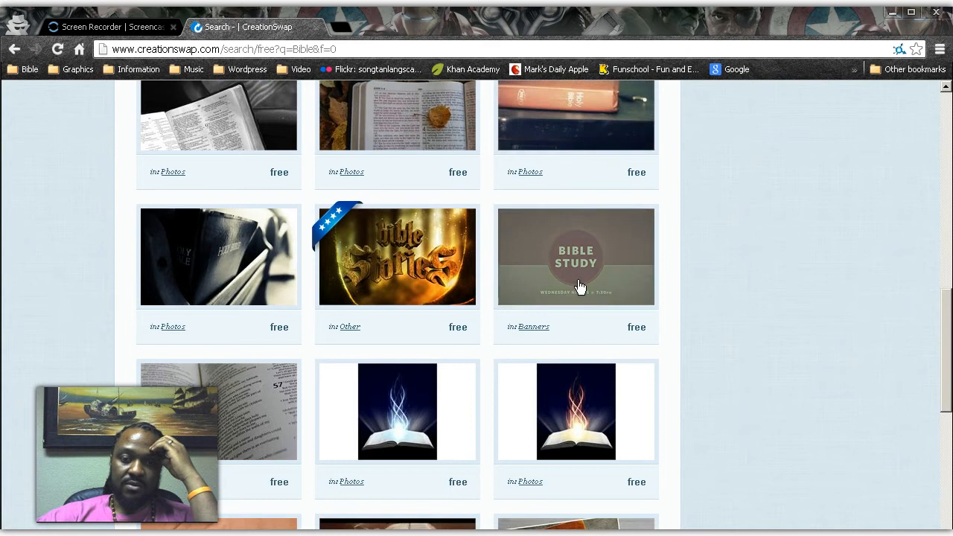
scroll(580, 287, down, 4)
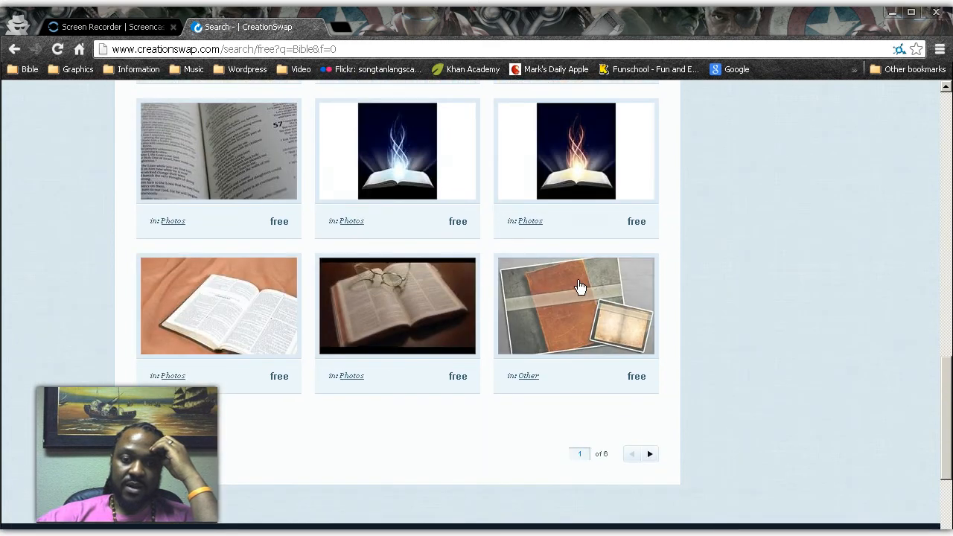
scroll(580, 286, down, 1)
click(652, 366)
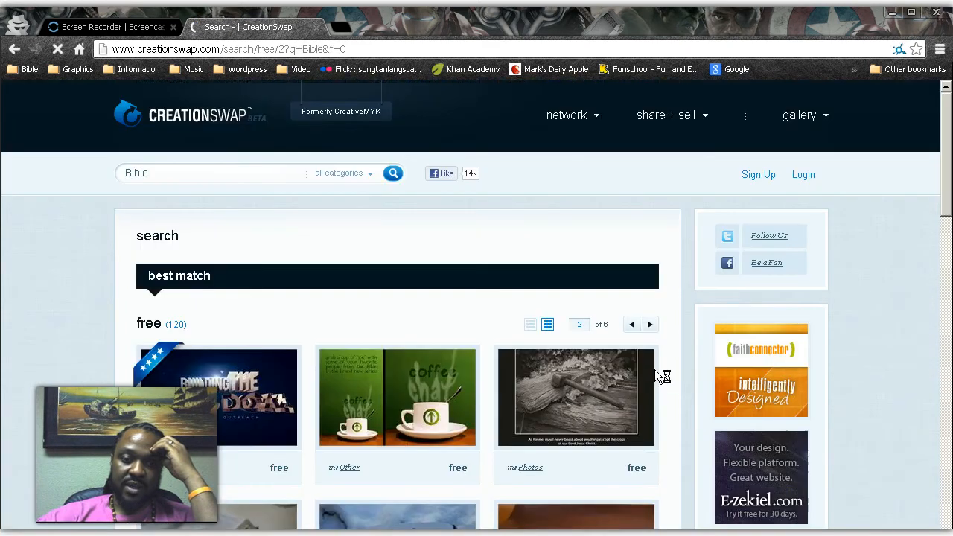
click(505, 319)
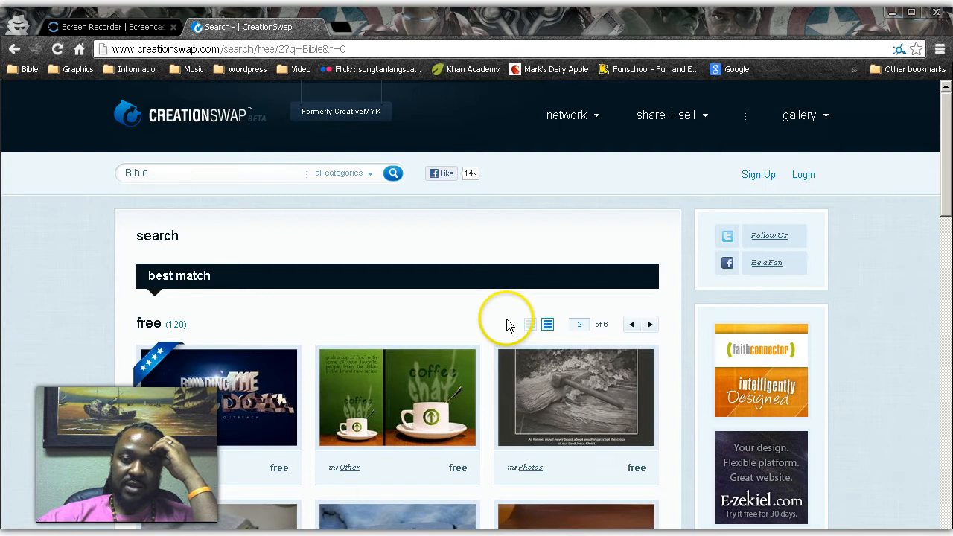
Step: Look through page 2 of the free Bible results for a suitable image and continue to page 3
scroll(506, 320, down, 3)
scroll(507, 324, down, 2)
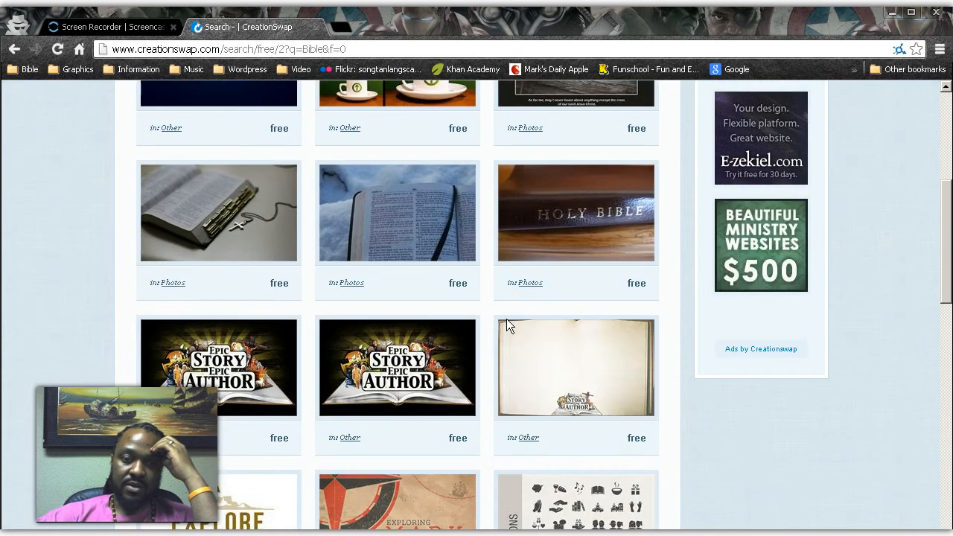
scroll(507, 324, down, 1)
scroll(509, 325, down, 5)
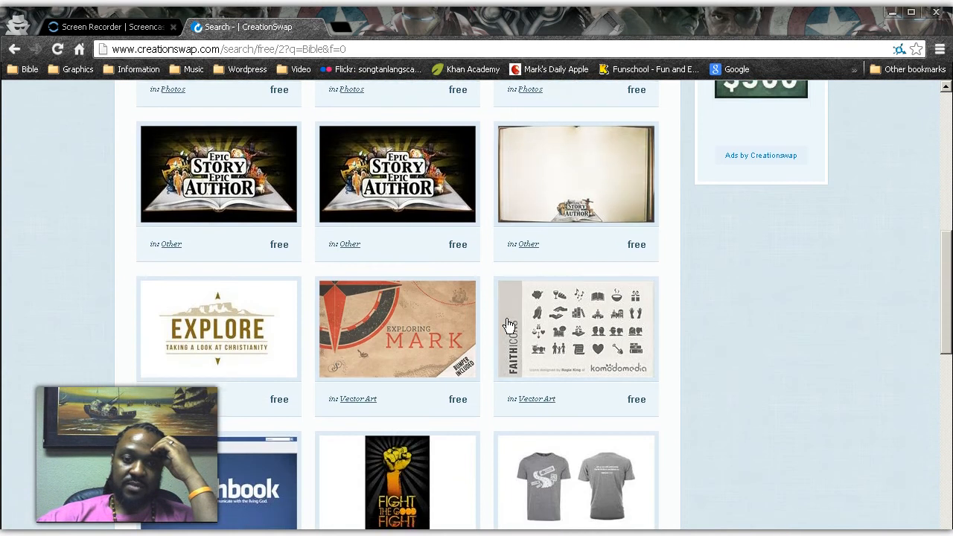
scroll(509, 325, down, 3)
scroll(628, 330, down, 2)
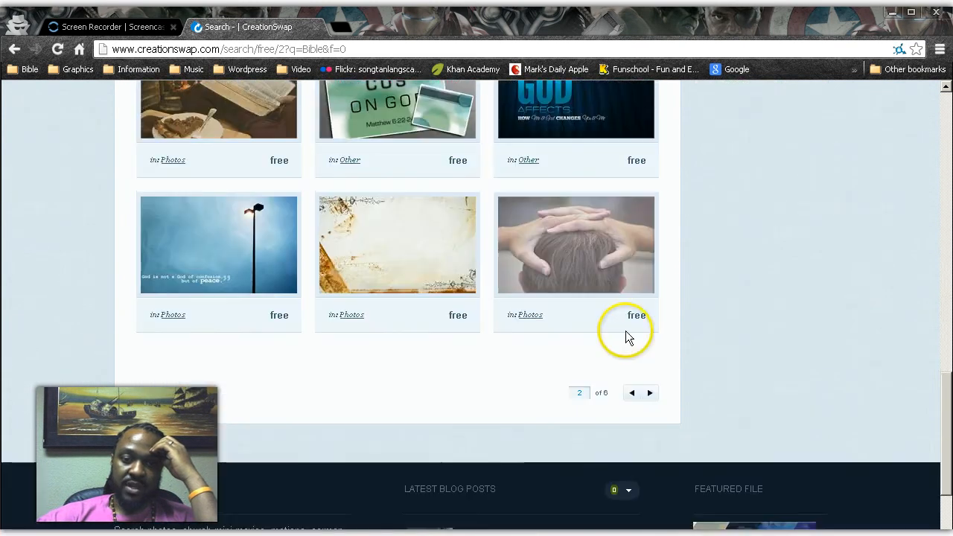
click(651, 393)
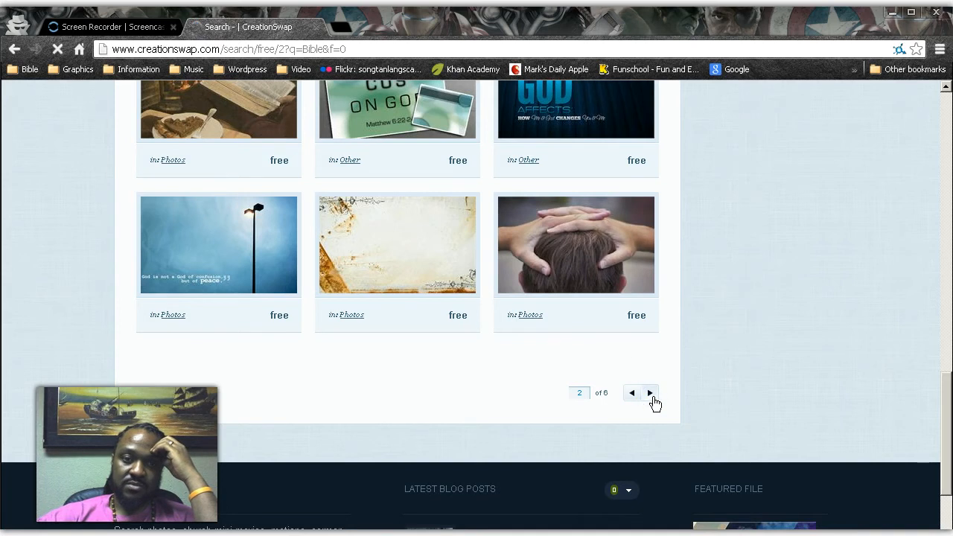
scroll(645, 394, down, 3)
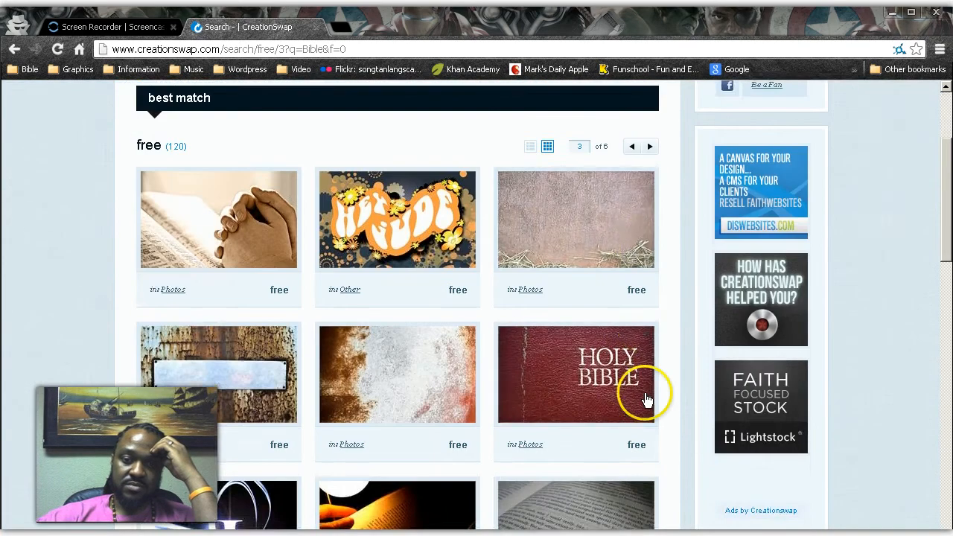
Step: Pick the open-Bible photo "Light of Scripture" from page 3 of the results and download it, agreeing to the license terms
scroll(646, 400, down, 6)
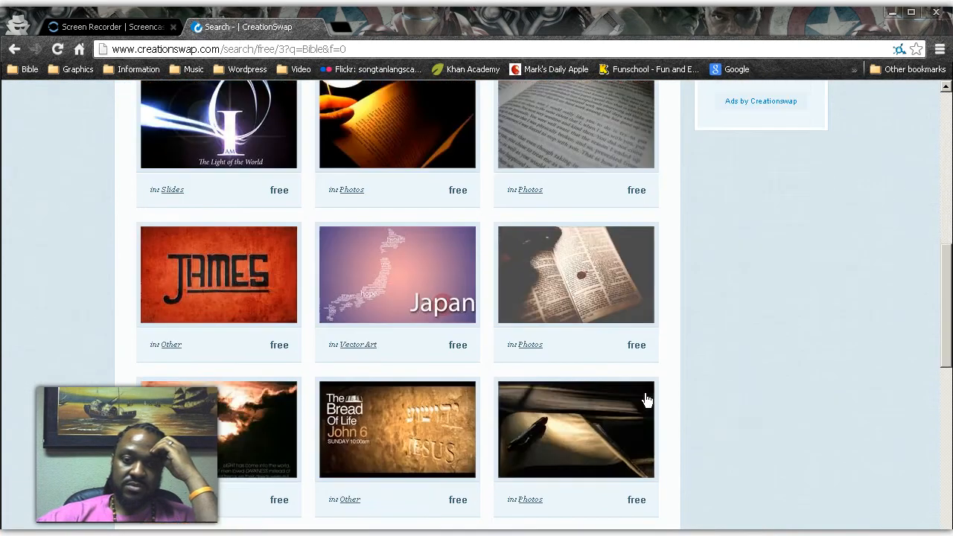
scroll(646, 399, down, 3)
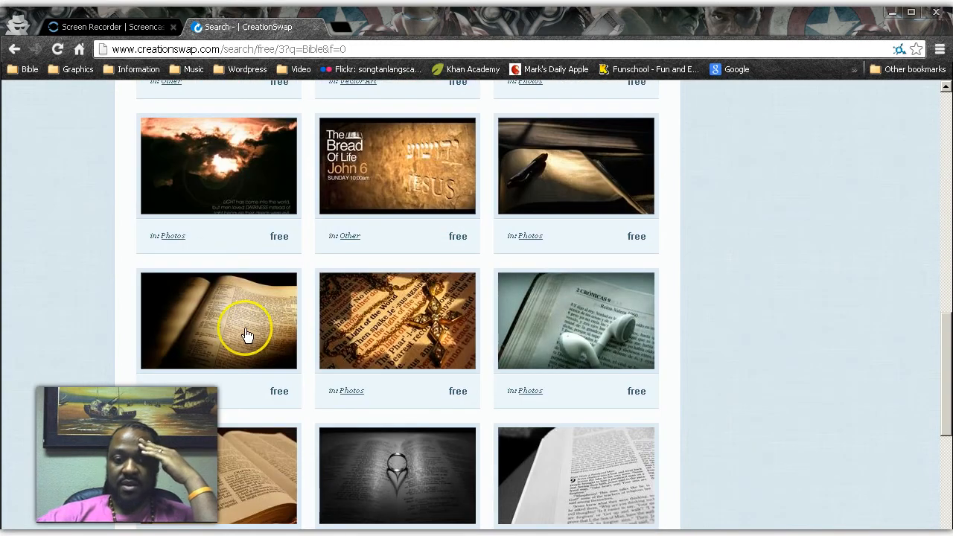
click(247, 335)
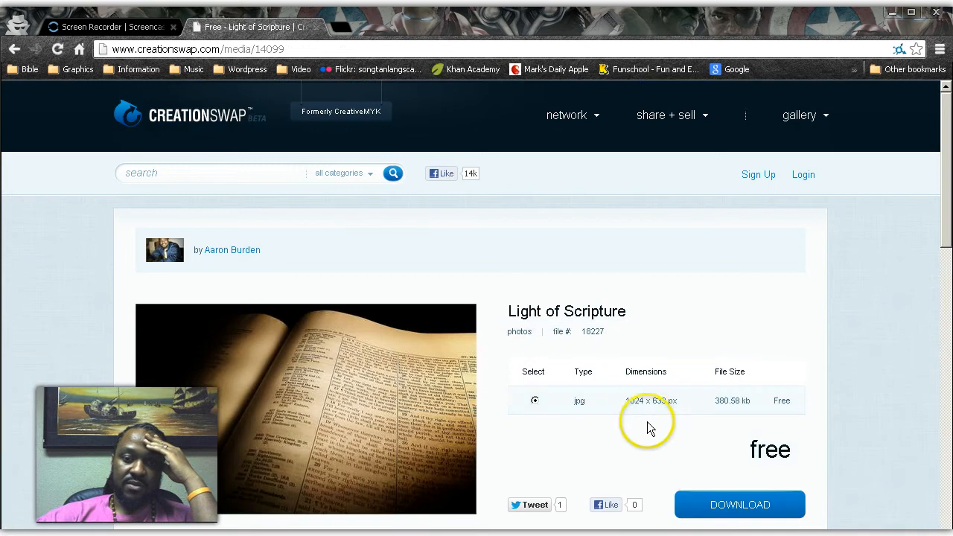
click(704, 510)
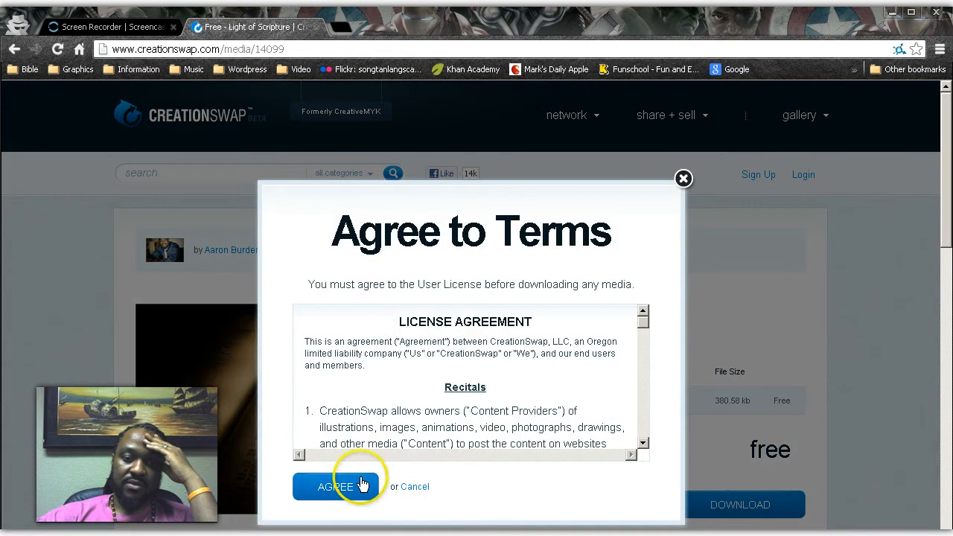
click(362, 484)
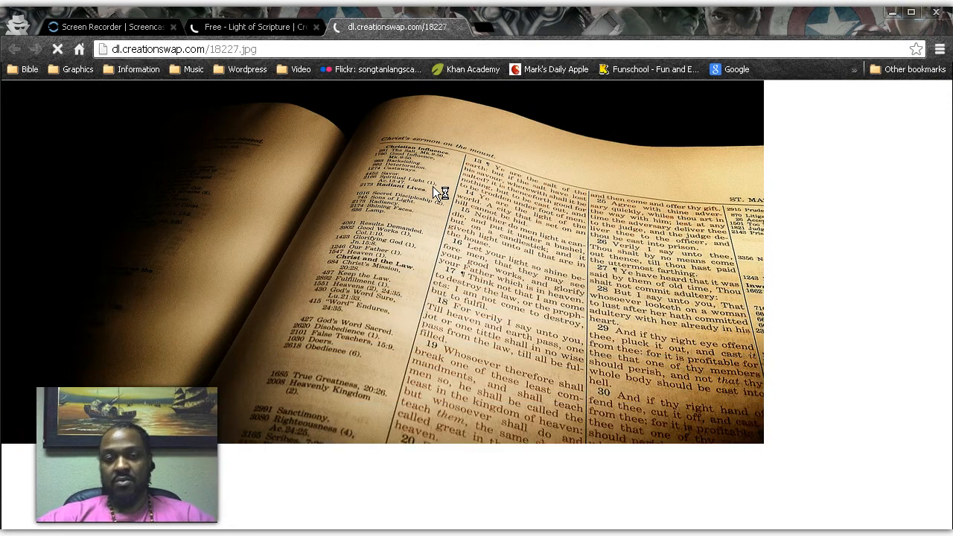
Step: Copy the full-size Bible image, switch to Photoshop and paste it into the 2Fold.psd flyer
right_click(474, 333)
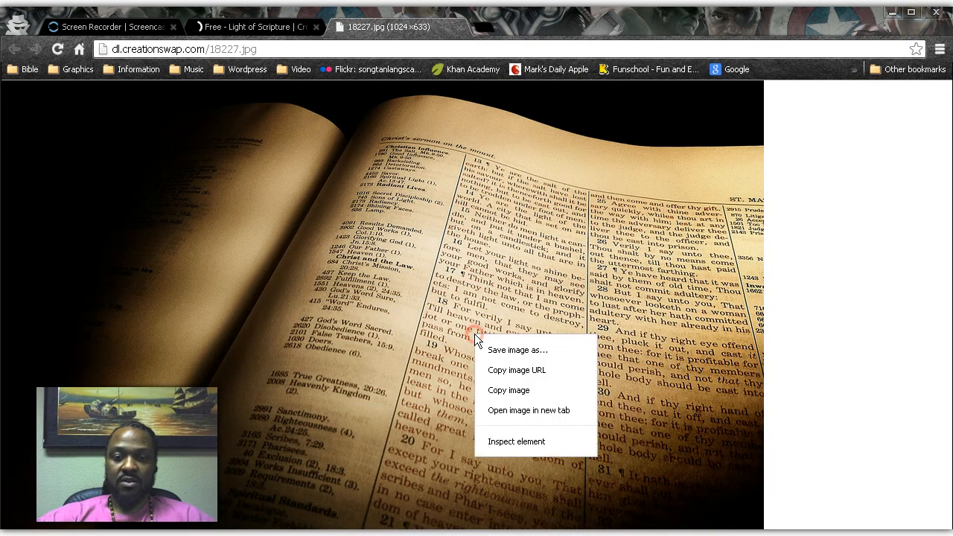
right_click(389, 272)
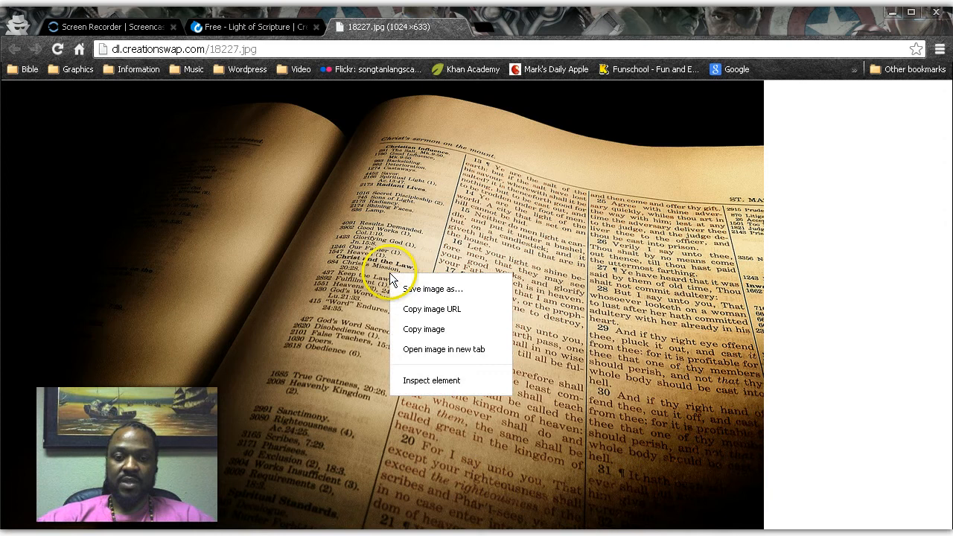
click(418, 330)
click(199, 32)
key(alt+Tab)
key(alt+Tab)
key(alt+Tab)
key(alt+Tab)
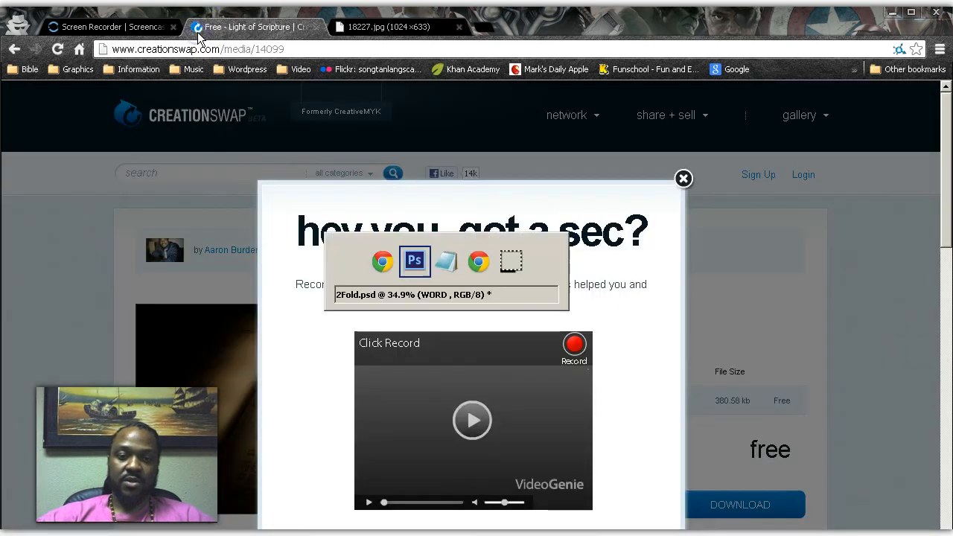
key(alt+Tab)
key(alt+Tab)
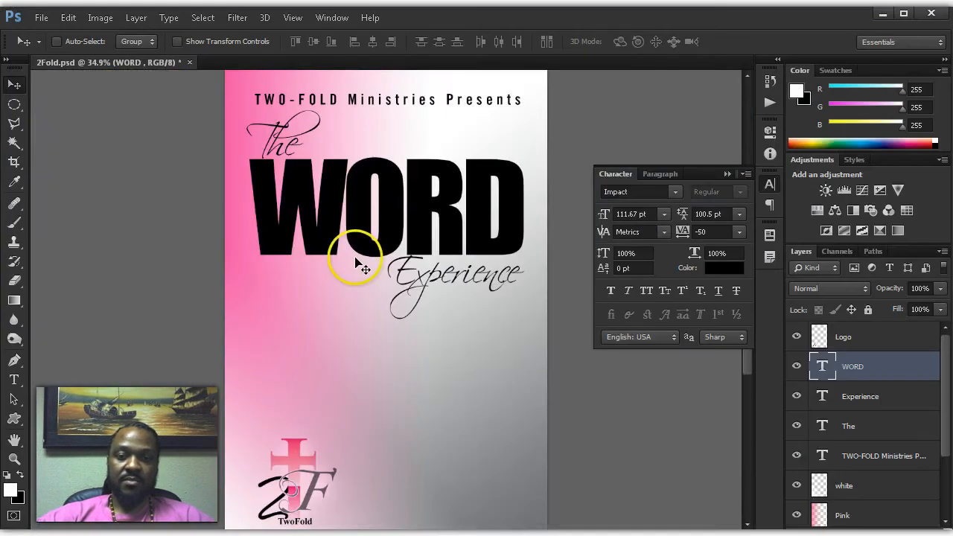
key(ctrl+v)
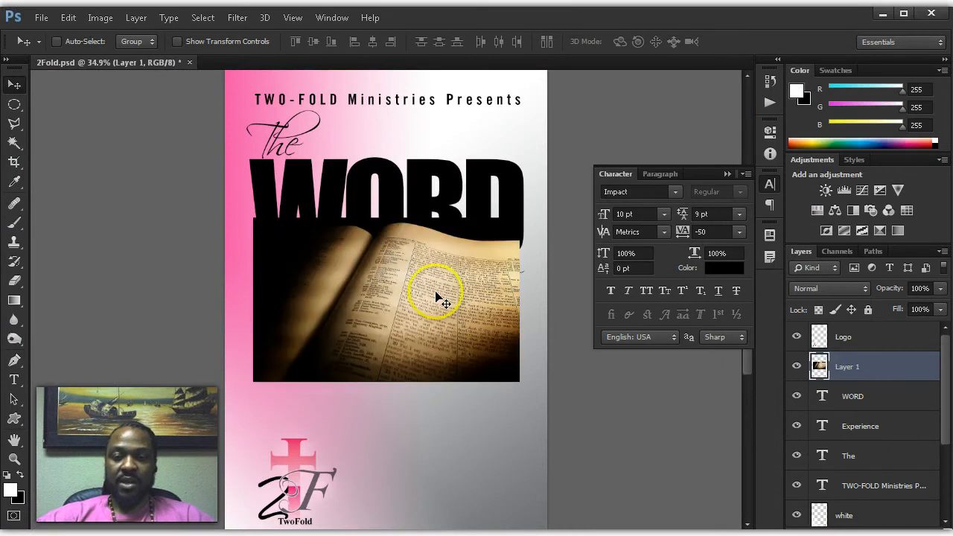
Step: Enlarge the pasted Bible image to about 125% so it spans the flyer's width, and move it up over the title
key(ctrl+t)
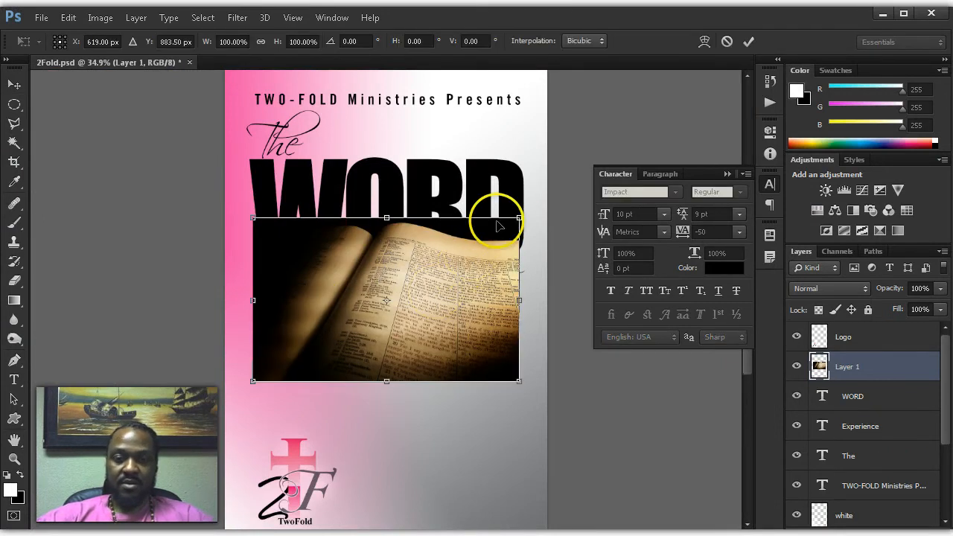
drag(518, 217, 558, 213)
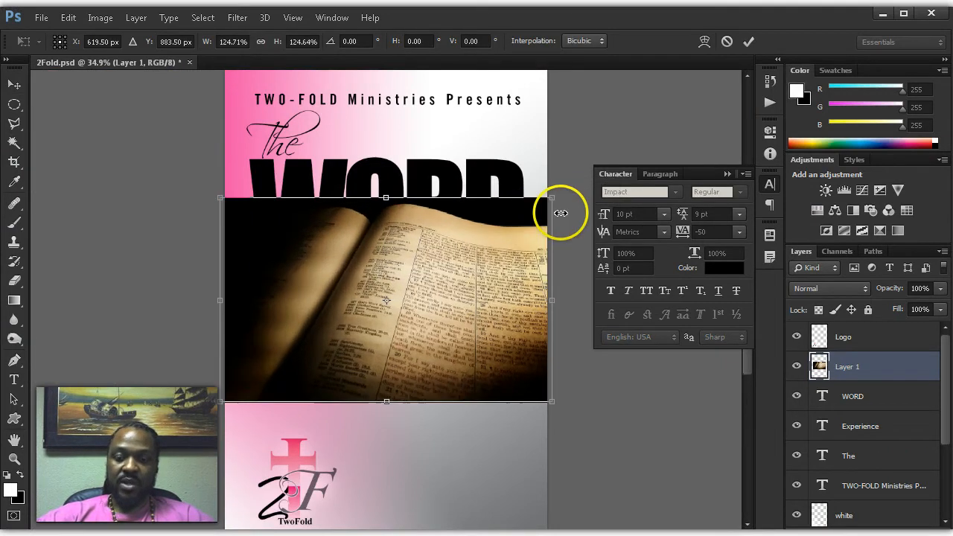
key(Return)
drag(425, 277, 422, 173)
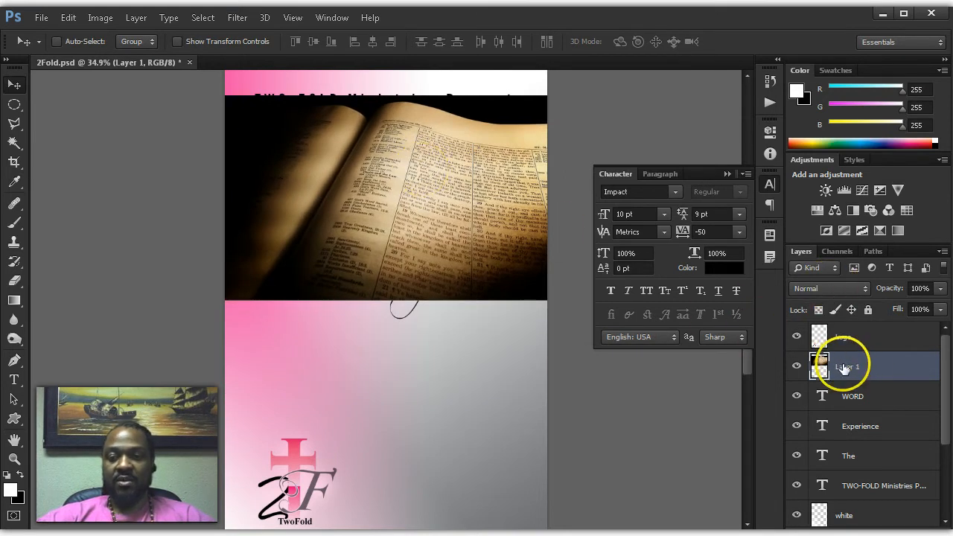
Step: Rename the Bible image layer as "Bile" and set its blend mode to Lighten
text(e)
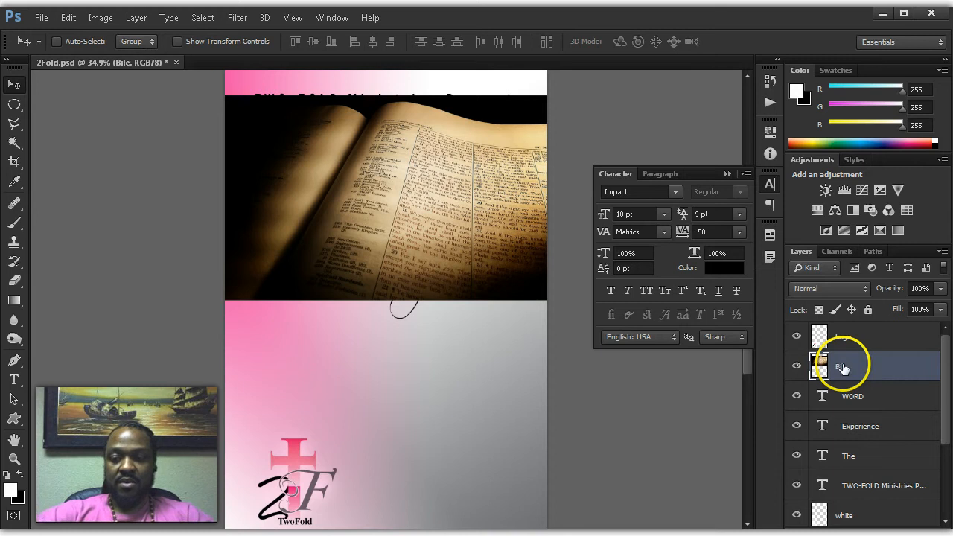
key(Return)
click(855, 300)
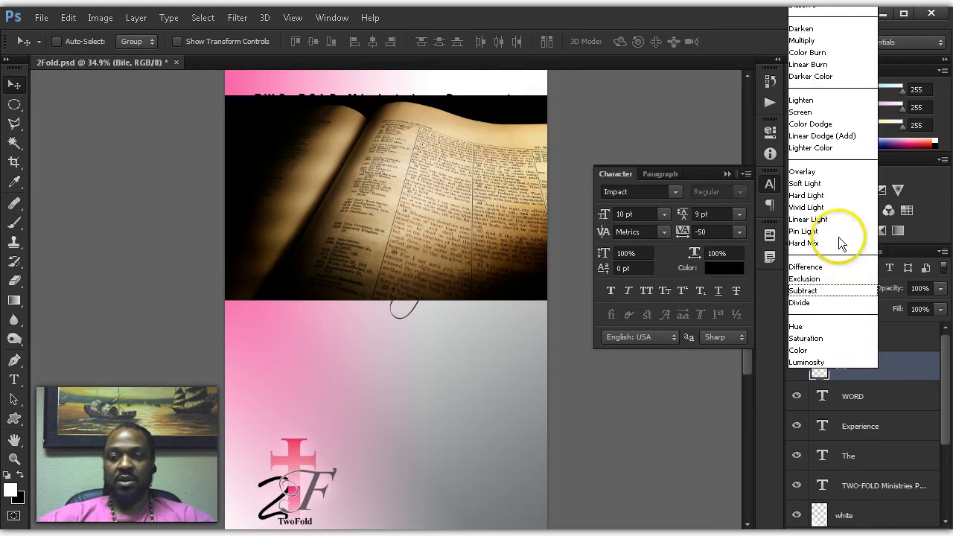
click(819, 101)
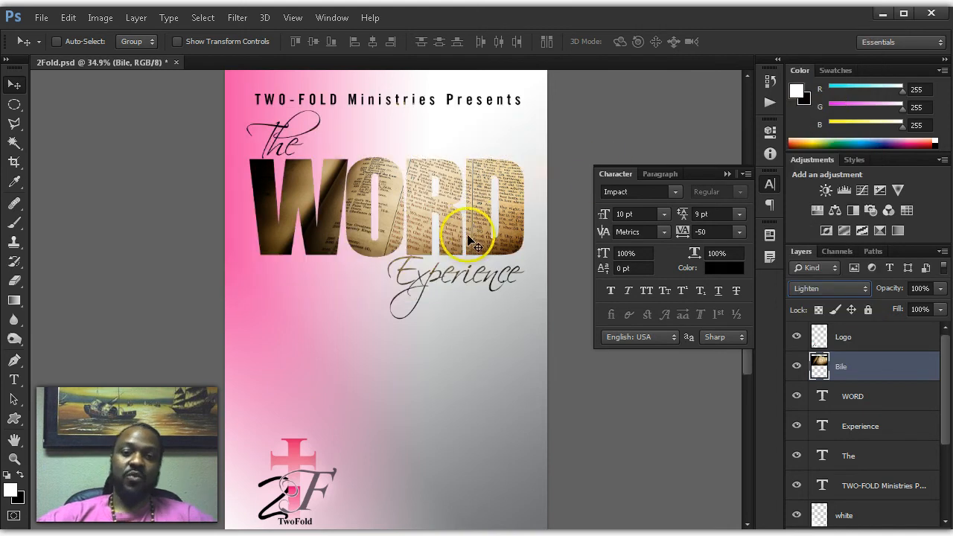
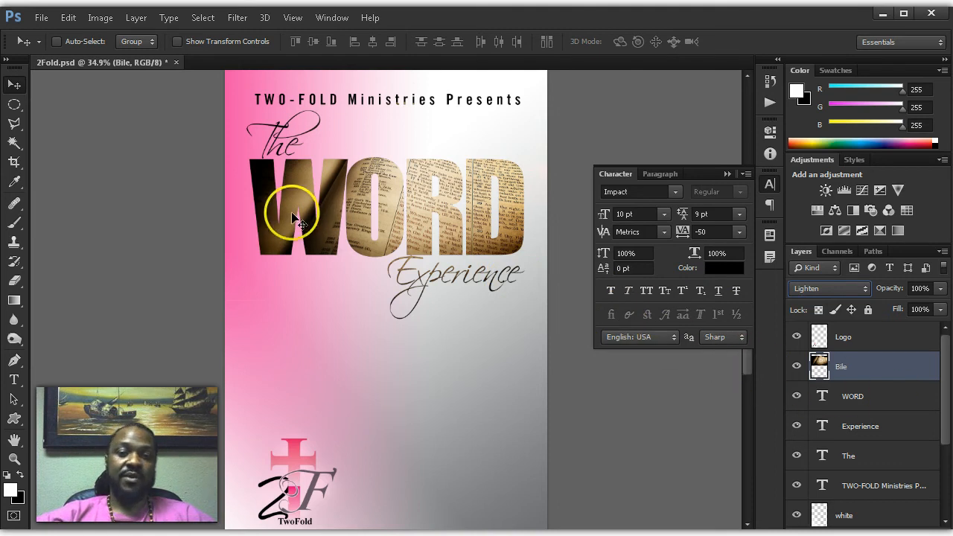
Step: Scale the Bible image down slightly from two opposite corners and shift it down and left so its pages fill the word WORD
drag(294, 207, 366, 315)
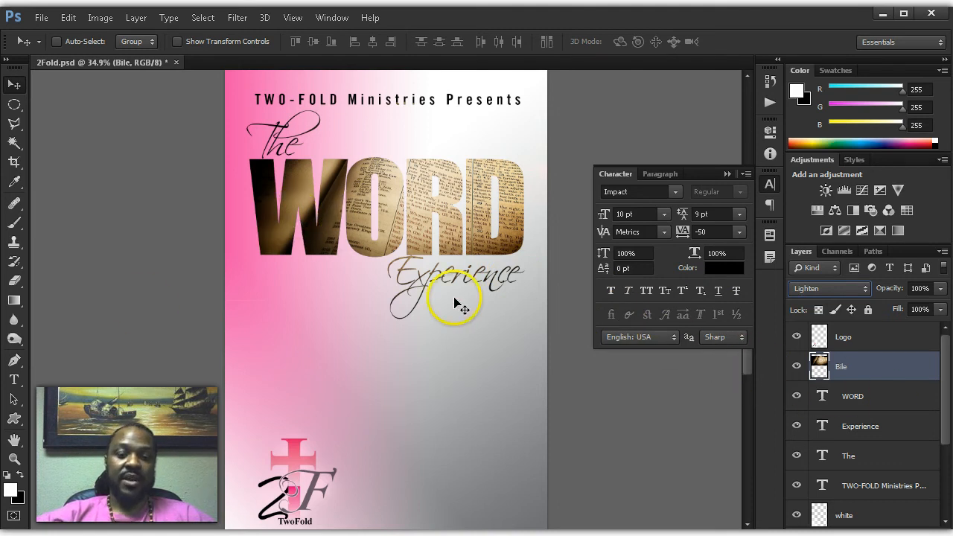
key(ctrl+t)
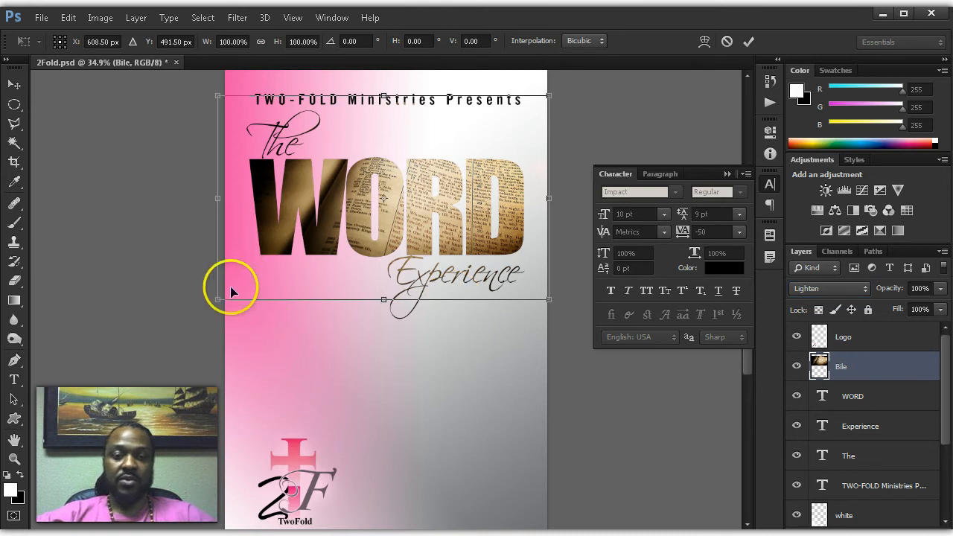
drag(219, 299, 233, 290)
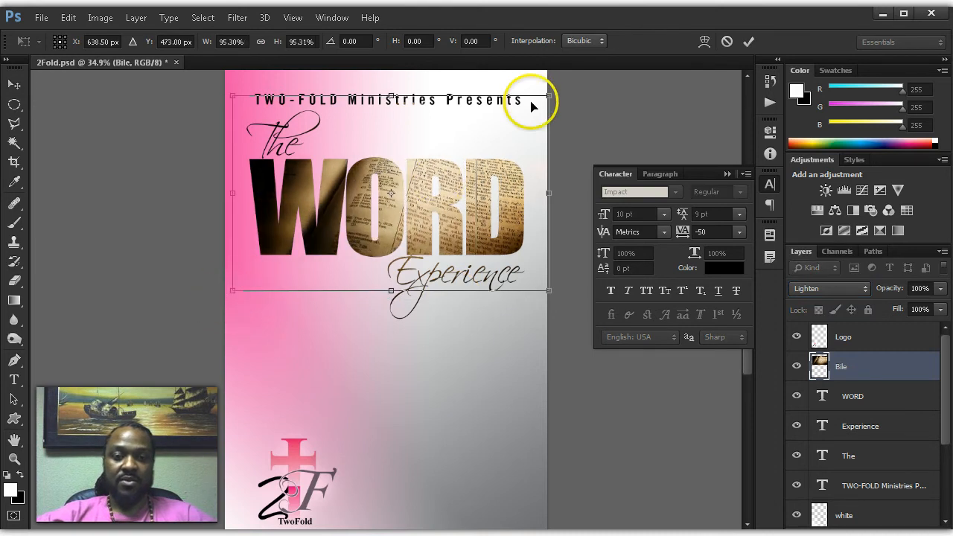
drag(549, 91, 534, 108)
key(Return)
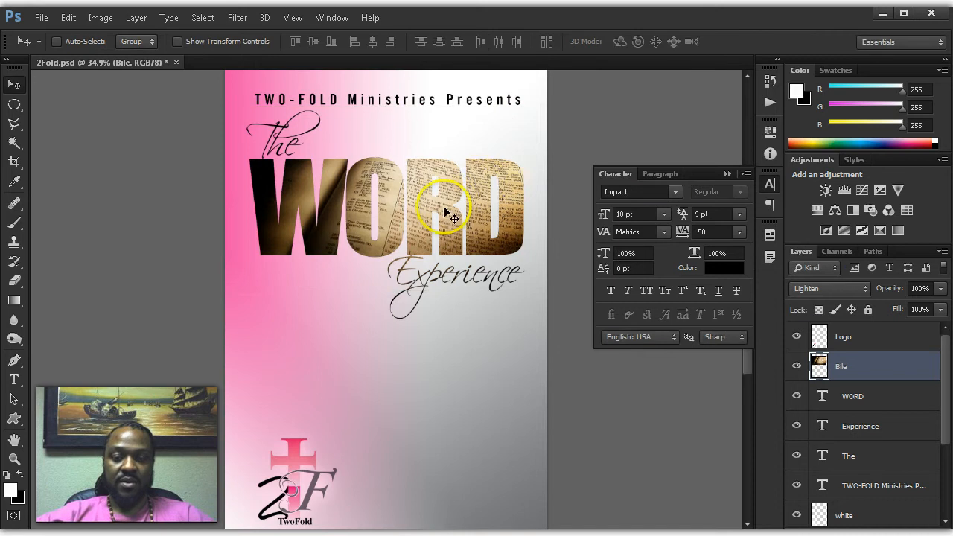
drag(444, 207, 436, 234)
Step: Select the WORD text layer and add a Stroke layer style to it
right_click(378, 237)
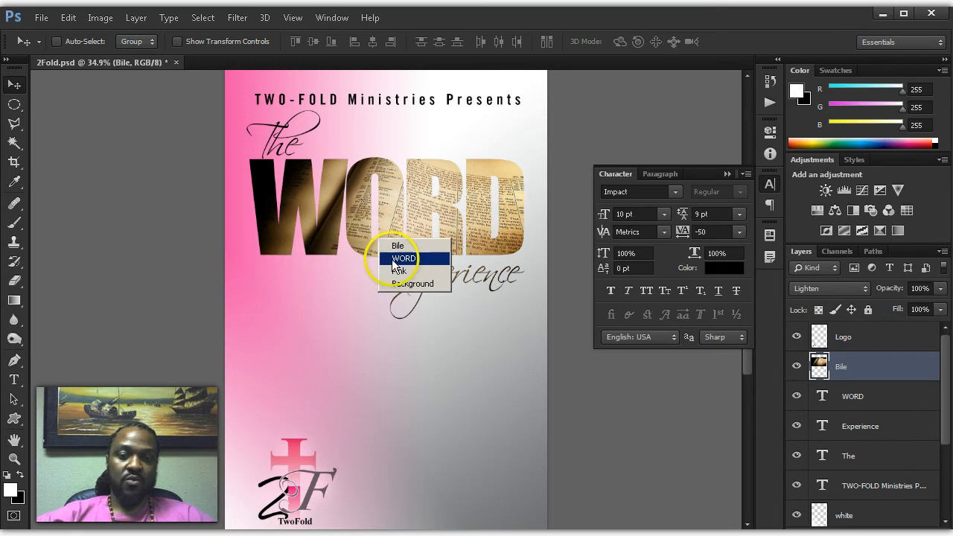
click(394, 260)
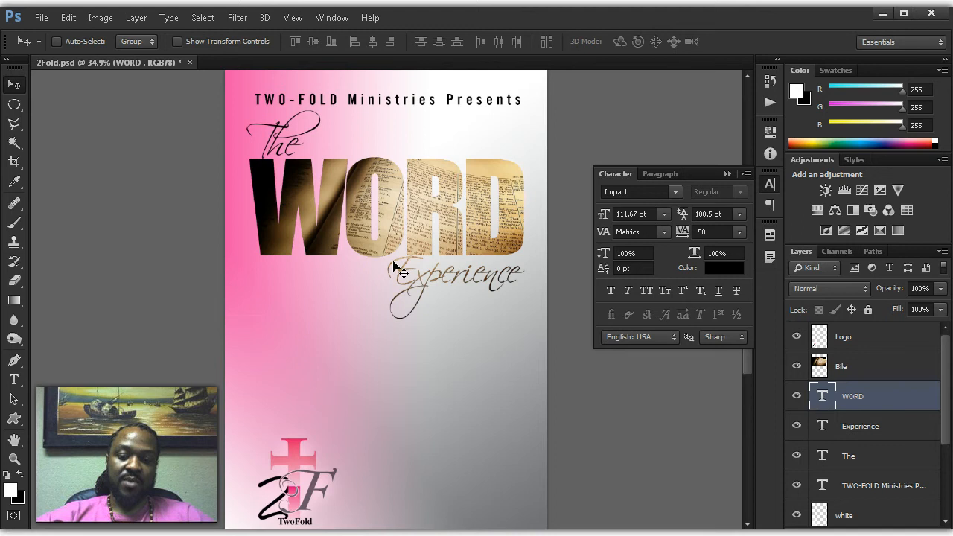
key(alt+l)
key(y)
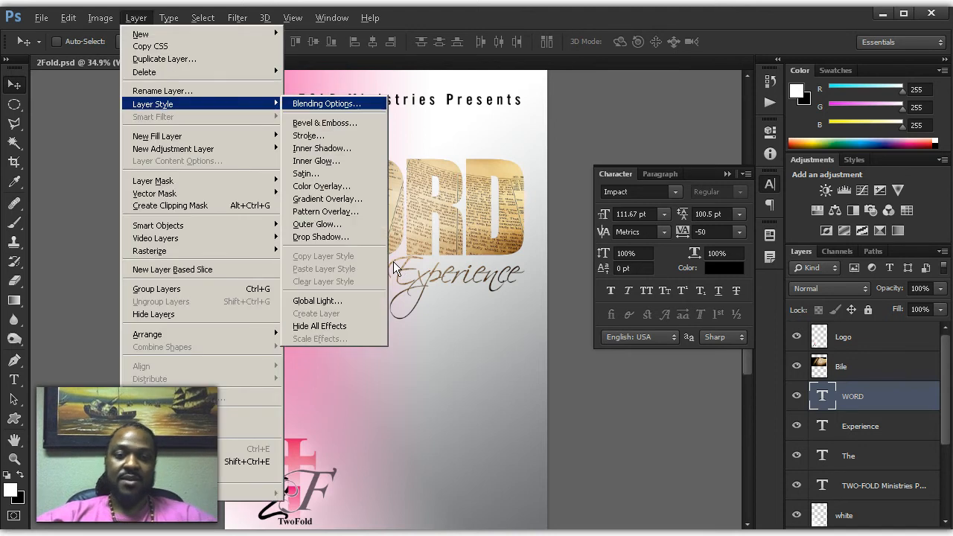
key(k)
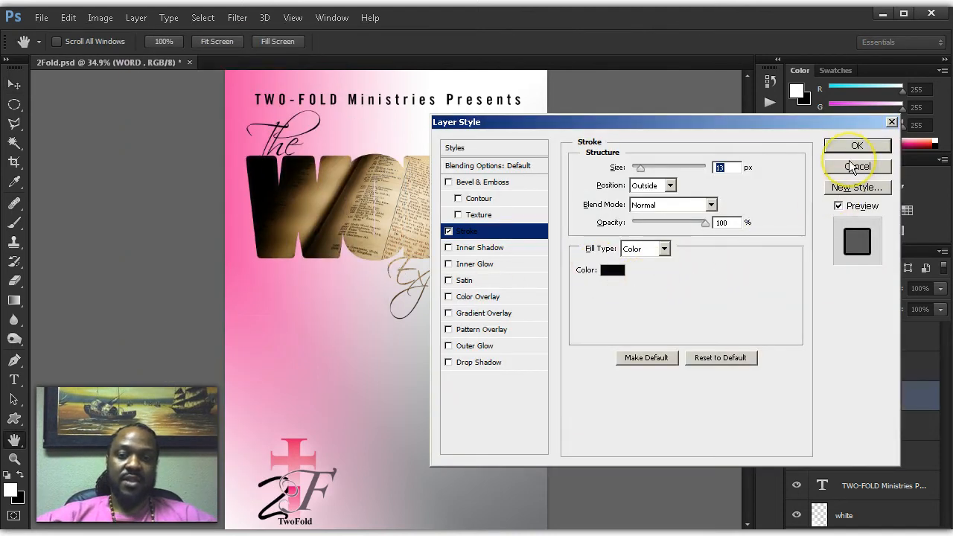
Step: Change the WORD stroke's fill type to Gradient and apply the striped black, white and grey metallic preset
drag(769, 124, 738, 141)
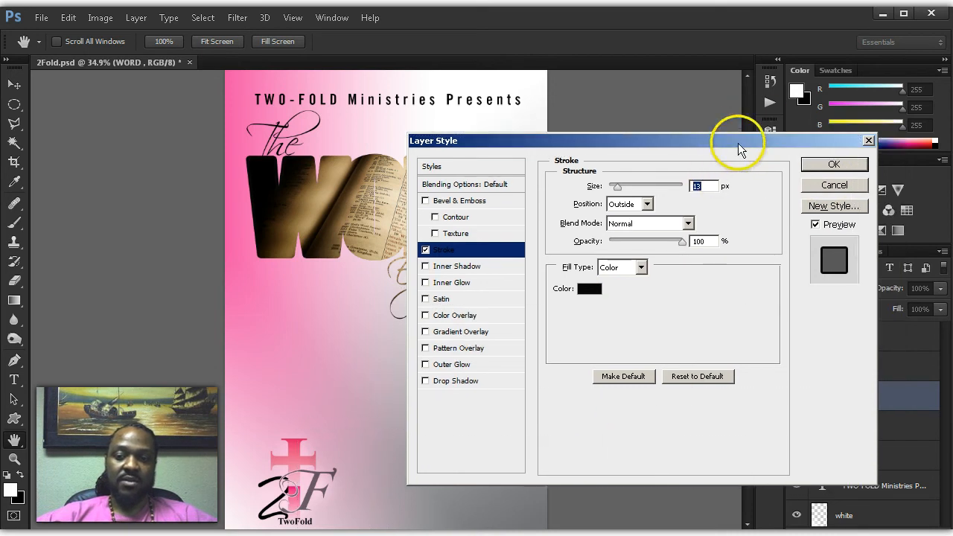
click(647, 206)
click(642, 207)
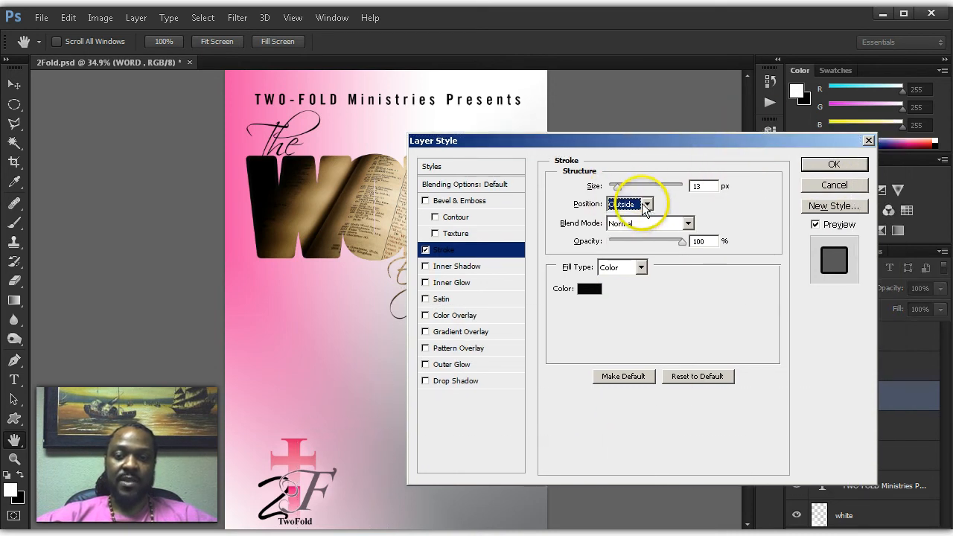
click(641, 269)
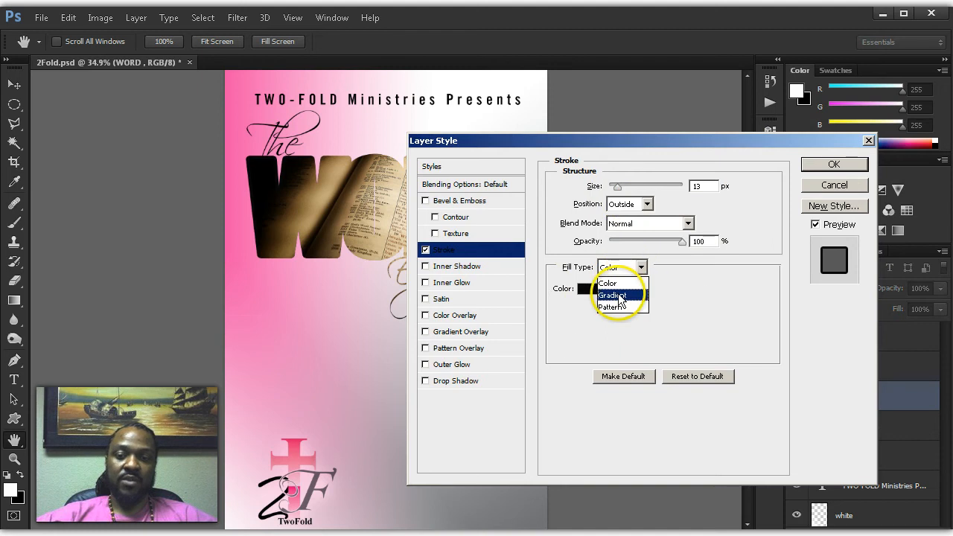
click(618, 295)
click(617, 288)
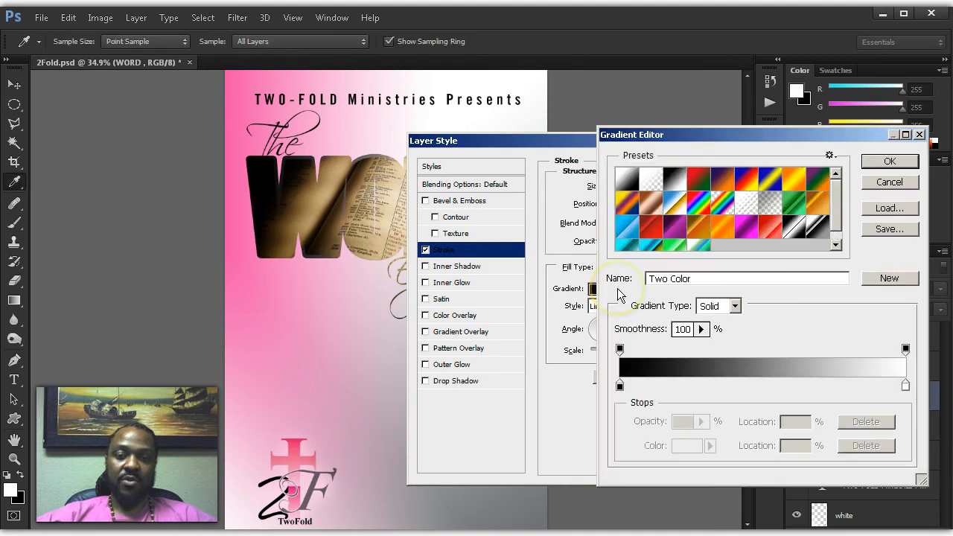
click(818, 230)
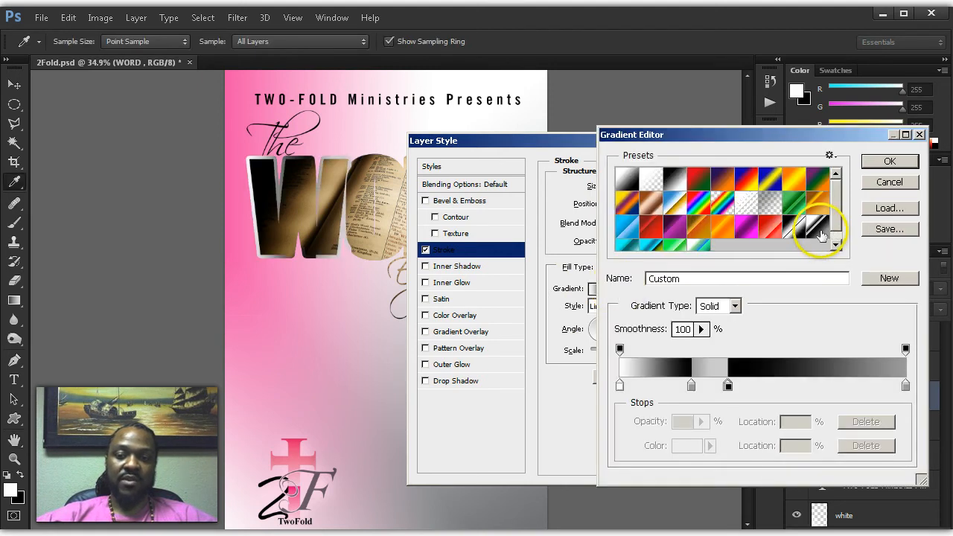
click(890, 161)
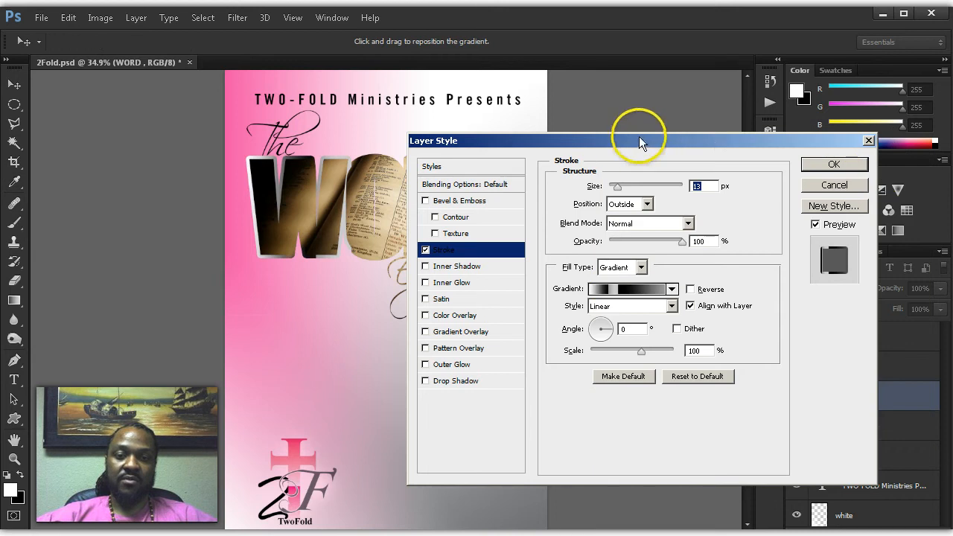
Step: Set the WORD gradient stroke to size 7 px, angle -75° and scale 94%, and apply the layer style
drag(639, 136, 759, 109)
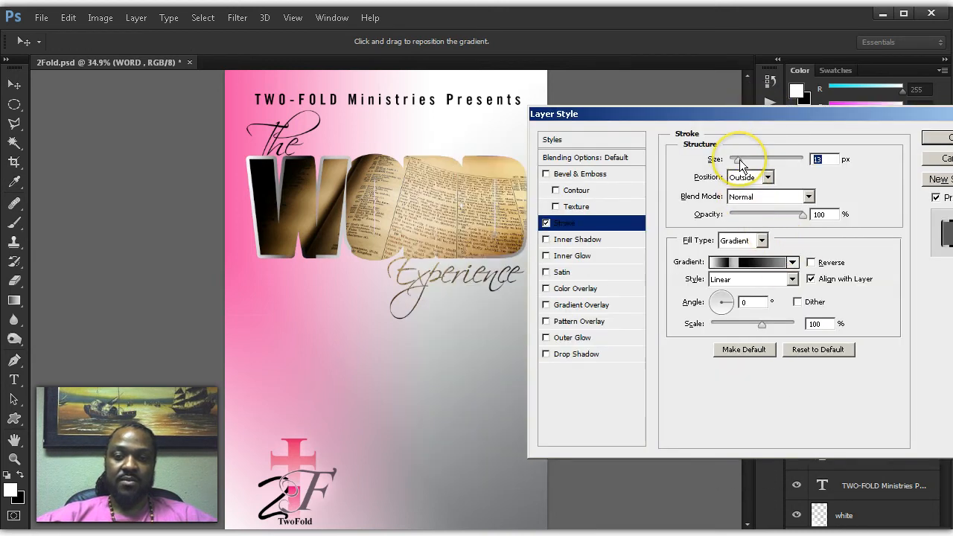
drag(740, 159, 738, 160)
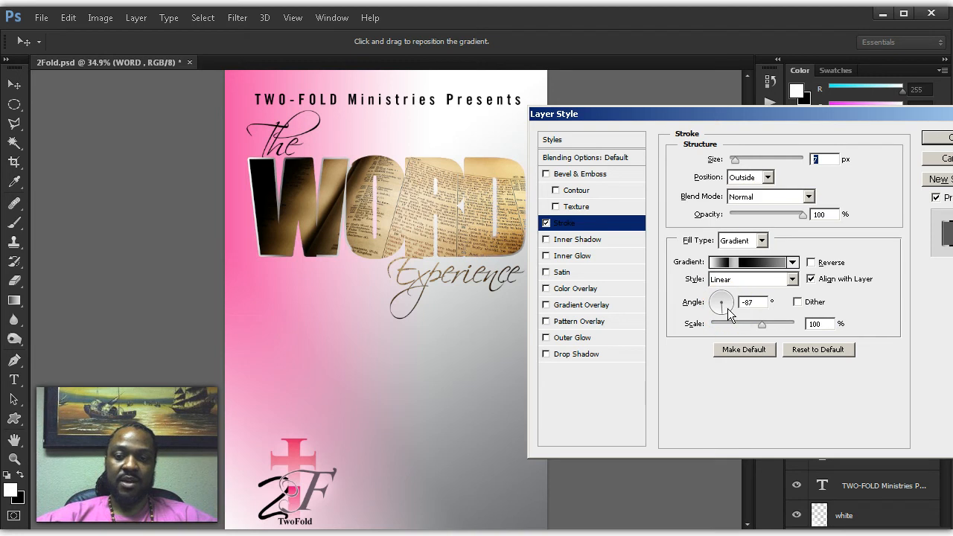
drag(728, 315, 723, 321)
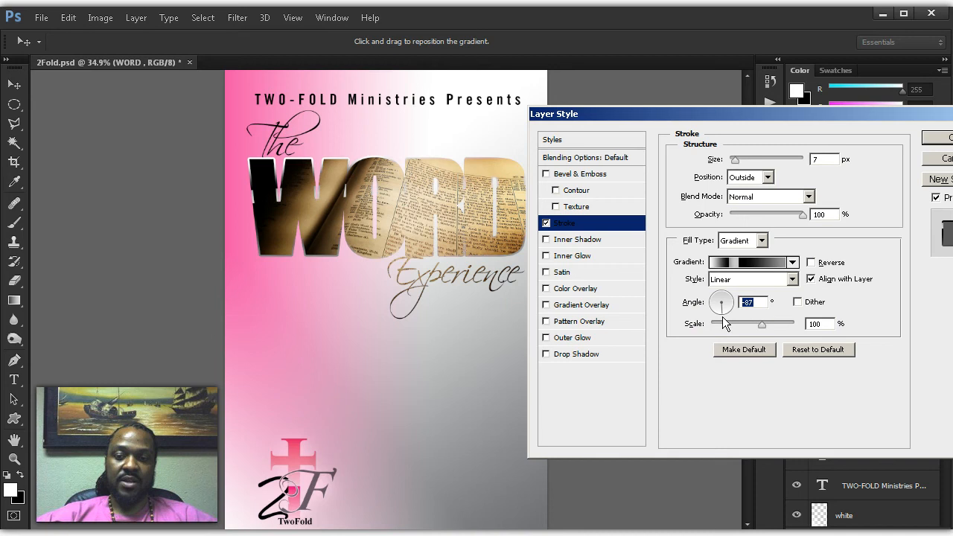
click(724, 316)
click(724, 316)
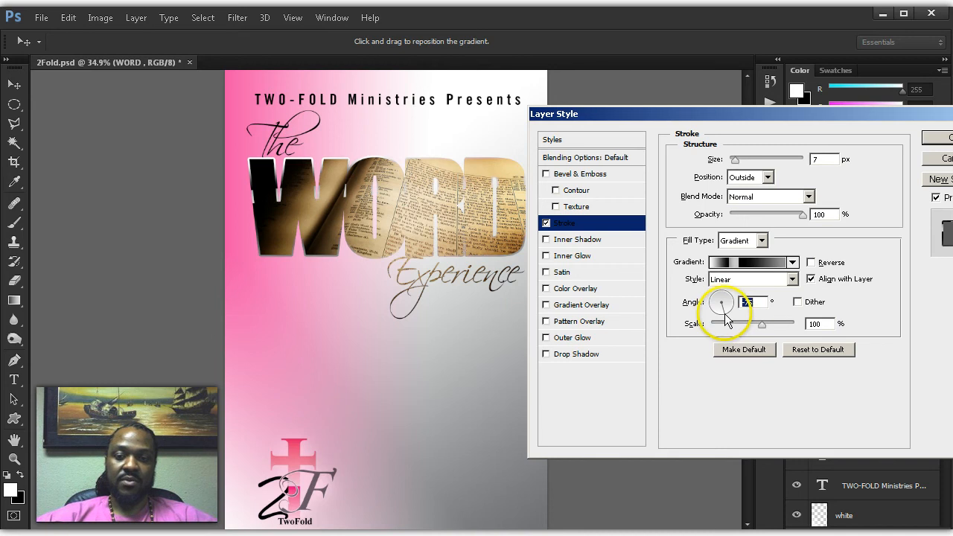
click(764, 325)
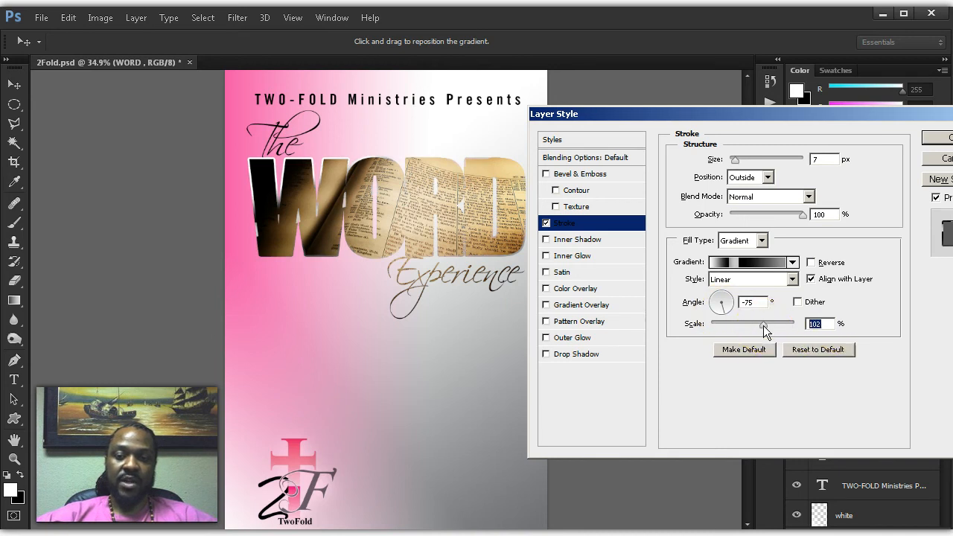
click(764, 325)
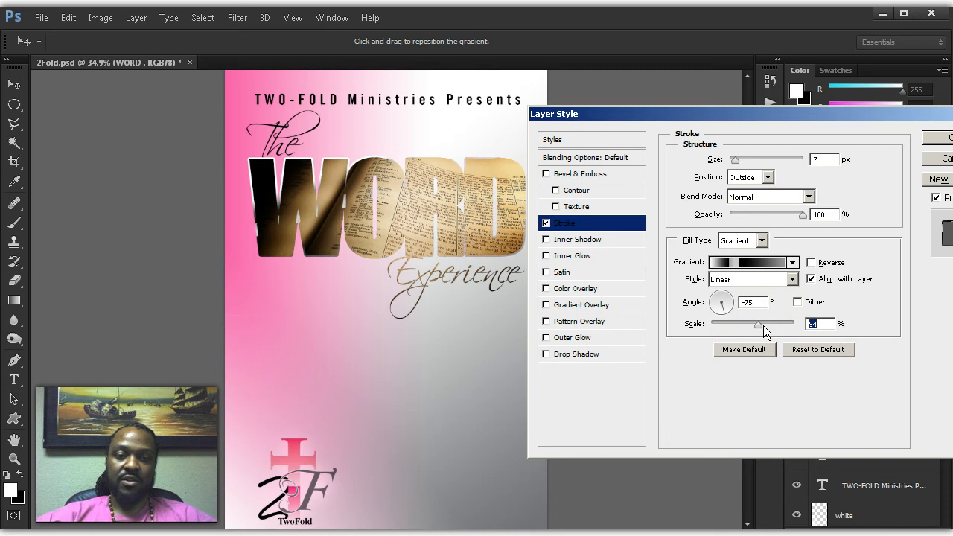
click(938, 137)
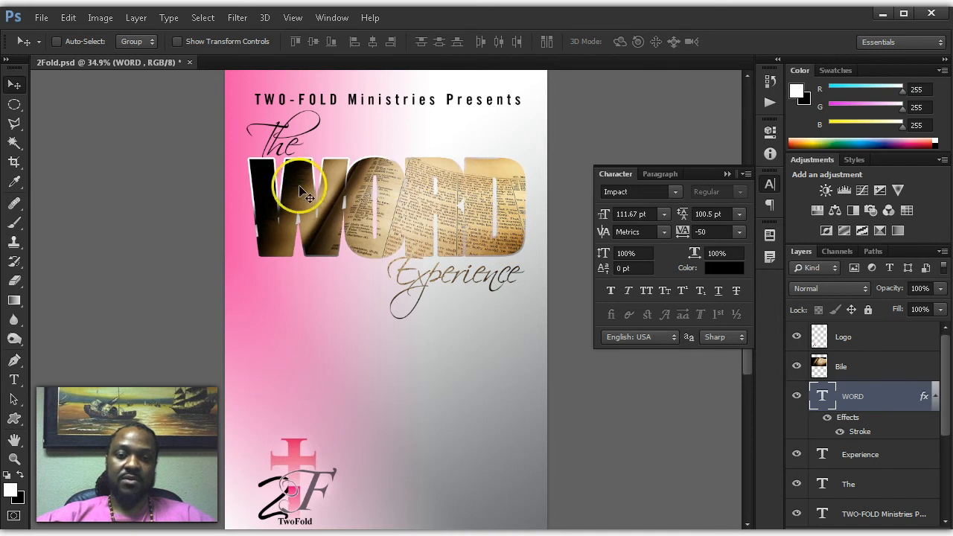
Step: Select the WORD letter shapes with the Magic Wand and delete everything outside them from the Bile layer, leaving nothing selected
click(797, 367)
click(796, 368)
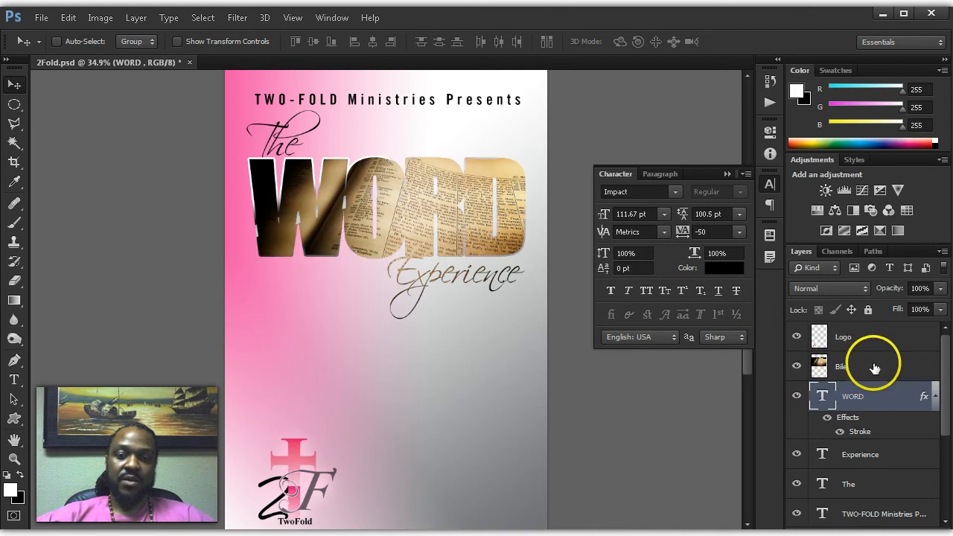
key(w)
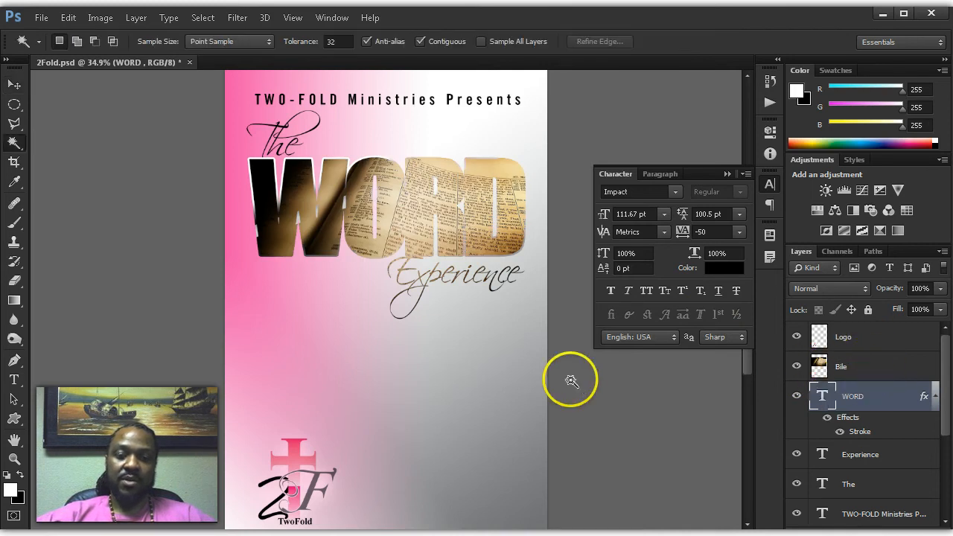
shift+click(326, 236)
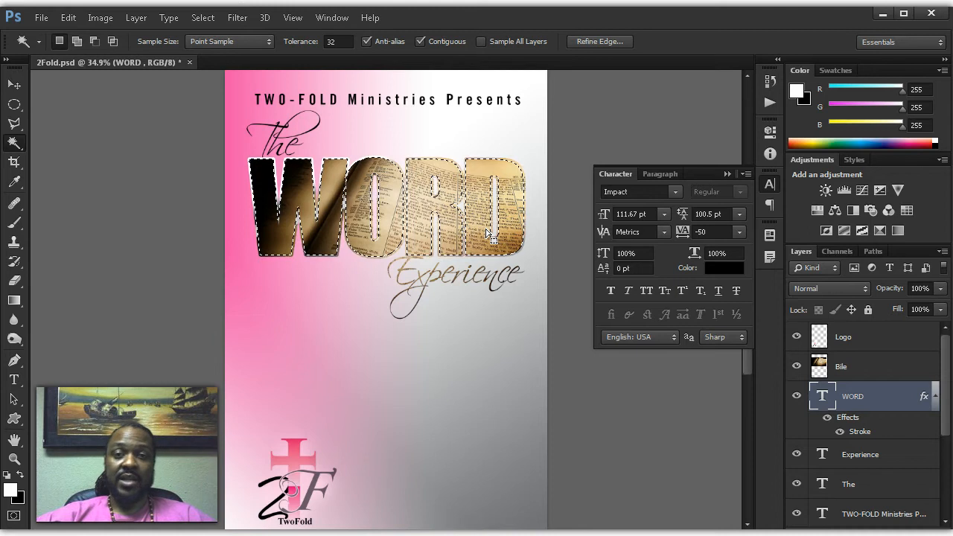
click(883, 376)
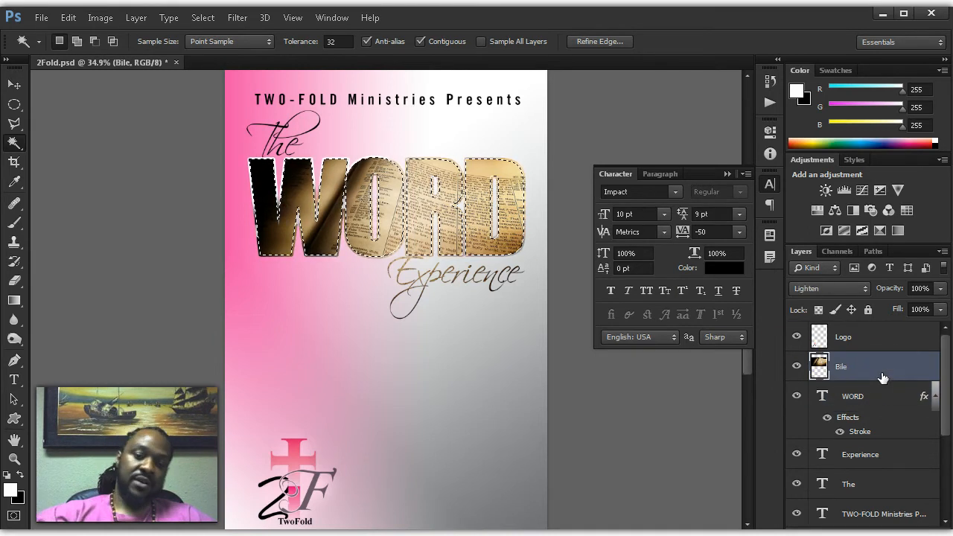
key(ctrl+shift+i)
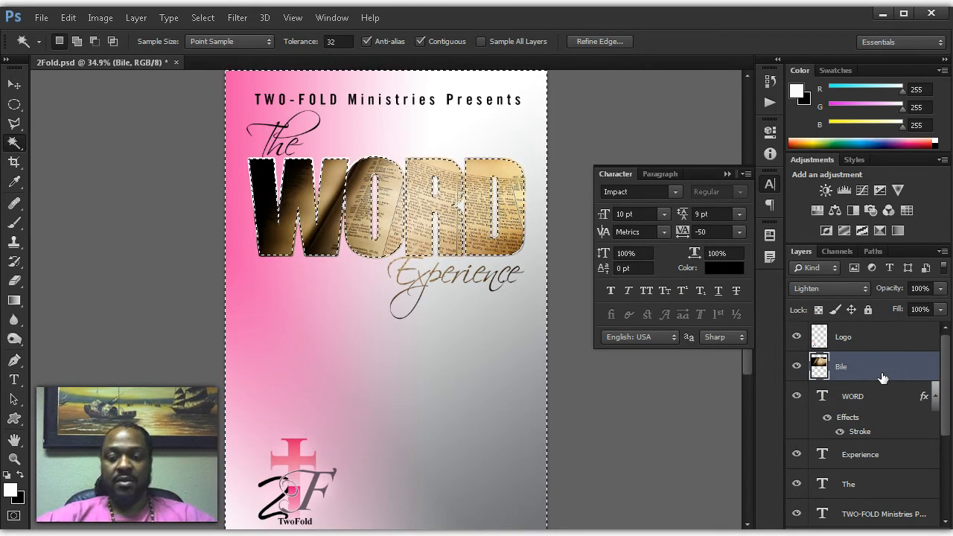
key(Delete)
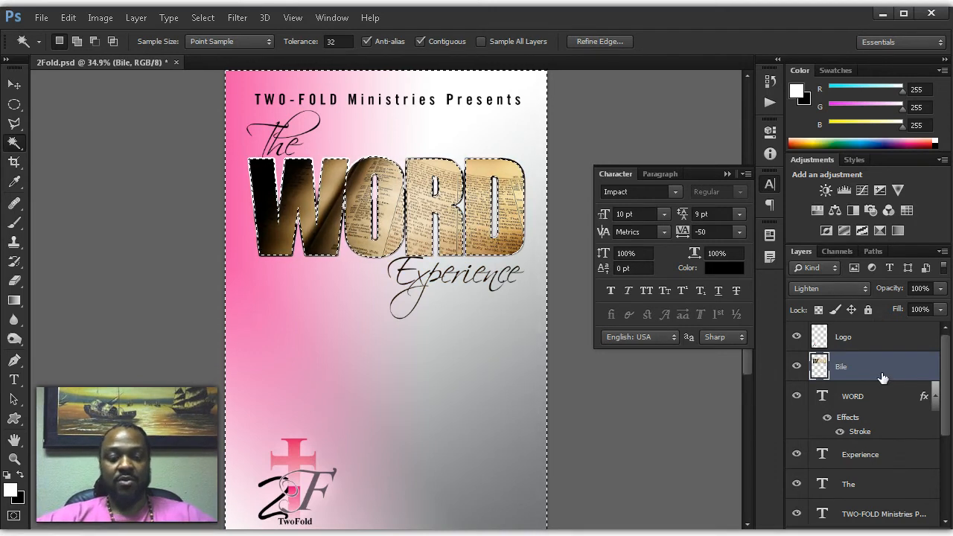
key(ctrl+d)
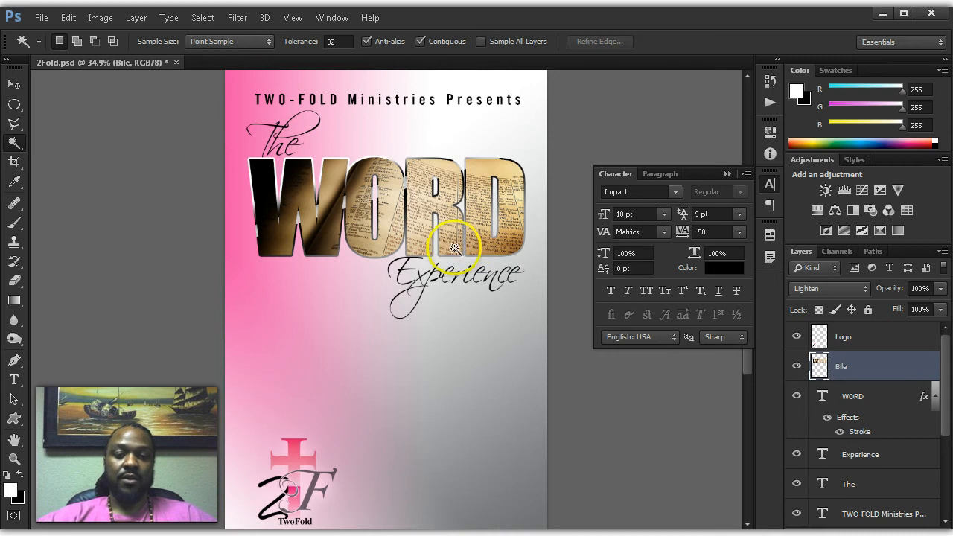
Step: Shift the Experience text slightly down from WORD and add an Outer Glow layer style to it
key(z)
click(387, 219)
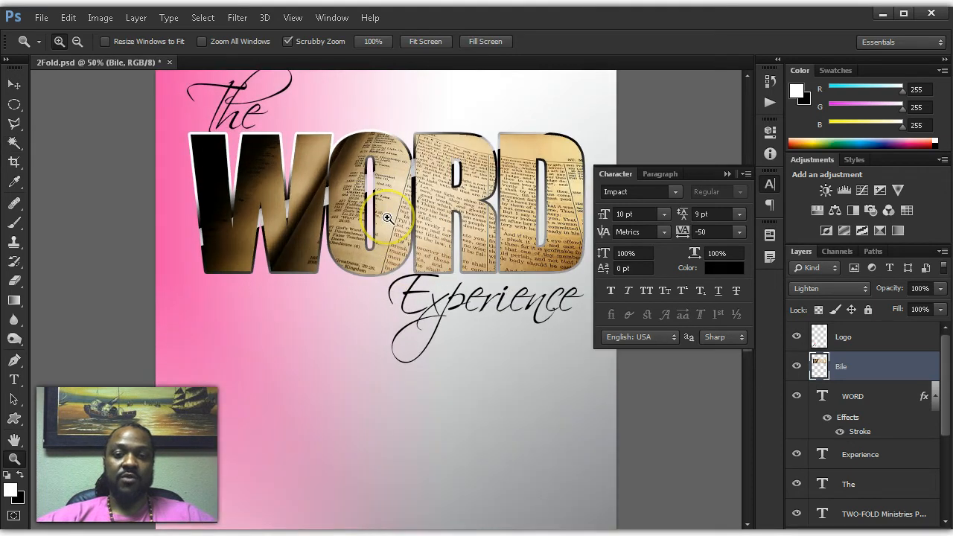
click(373, 274)
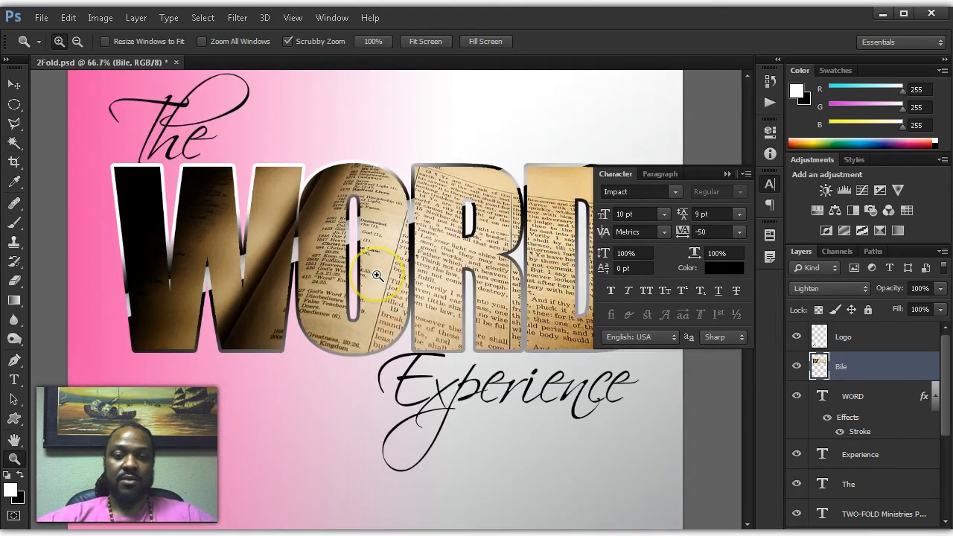
key(Tab)
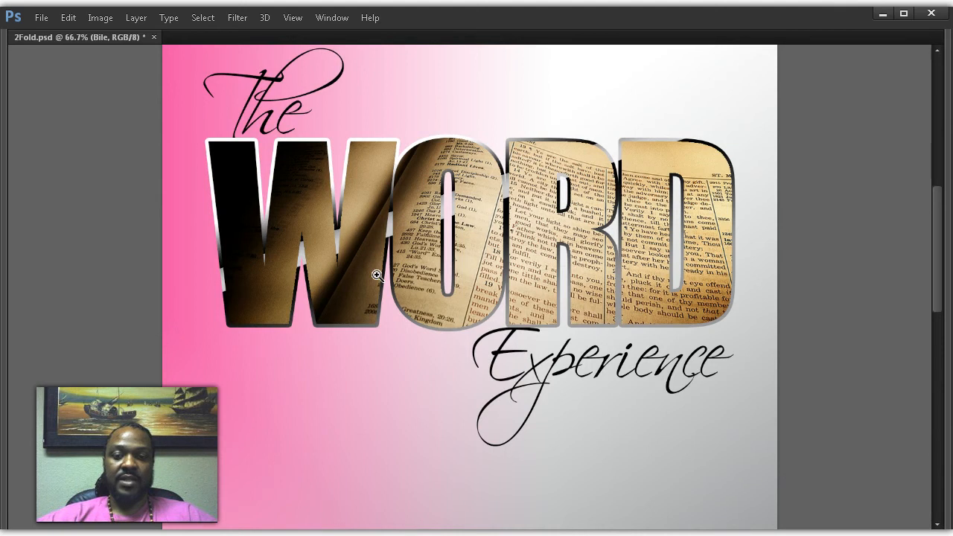
key(ctrl+minus)
key(ctrl+minus)
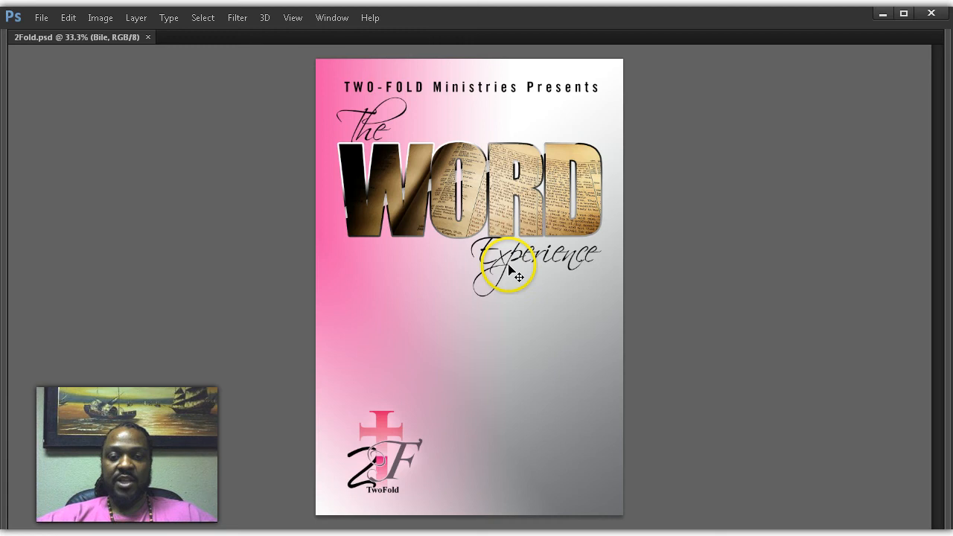
right_click(509, 266)
click(521, 275)
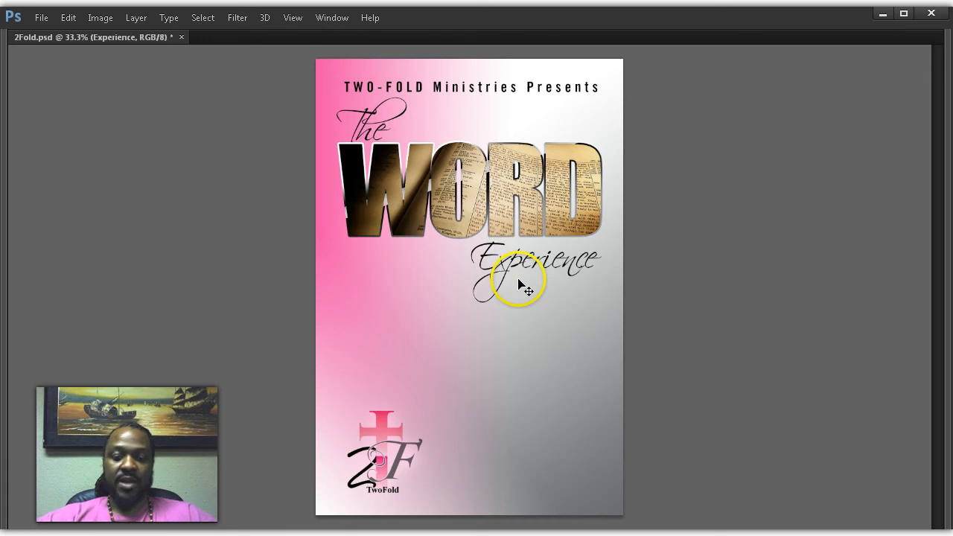
key(alt+l)
key(y)
key(o)
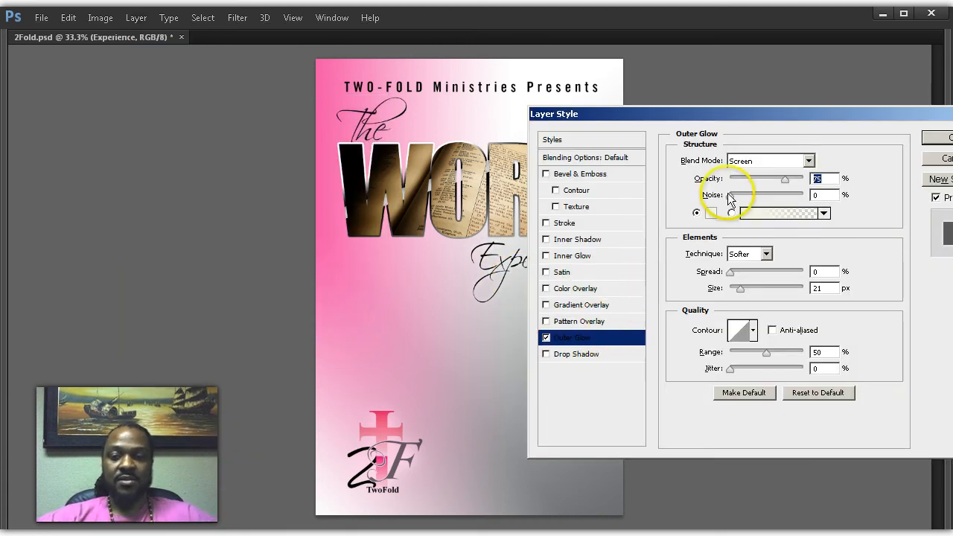
Step: Set the Experience glow's blend mode to Normal, its opacity to 100% and its color to white (ffffff)
click(767, 161)
click(752, 170)
mouse_move(785, 180)
mouse_down()
mouse_move(804, 165)
mouse_move(800, 173)
mouse_up()
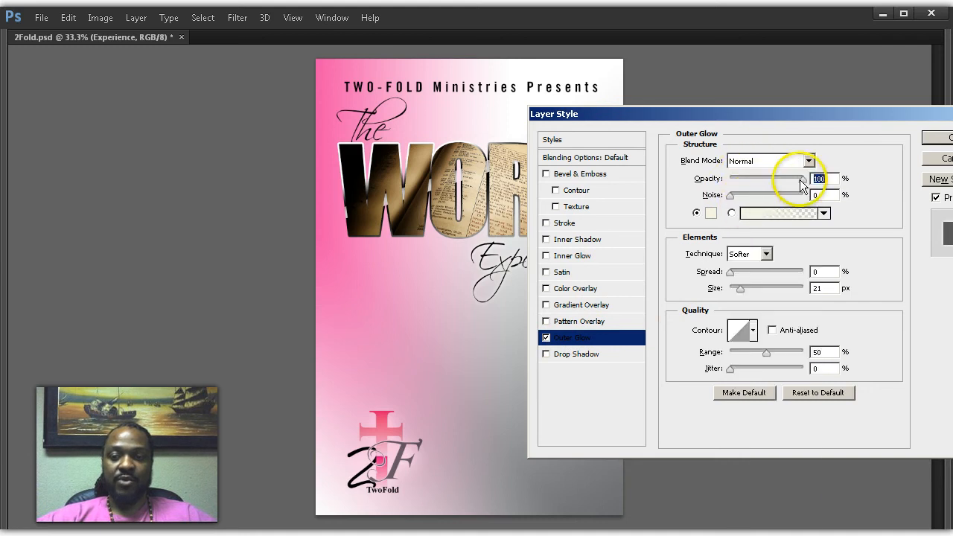
click(709, 212)
click(567, 207)
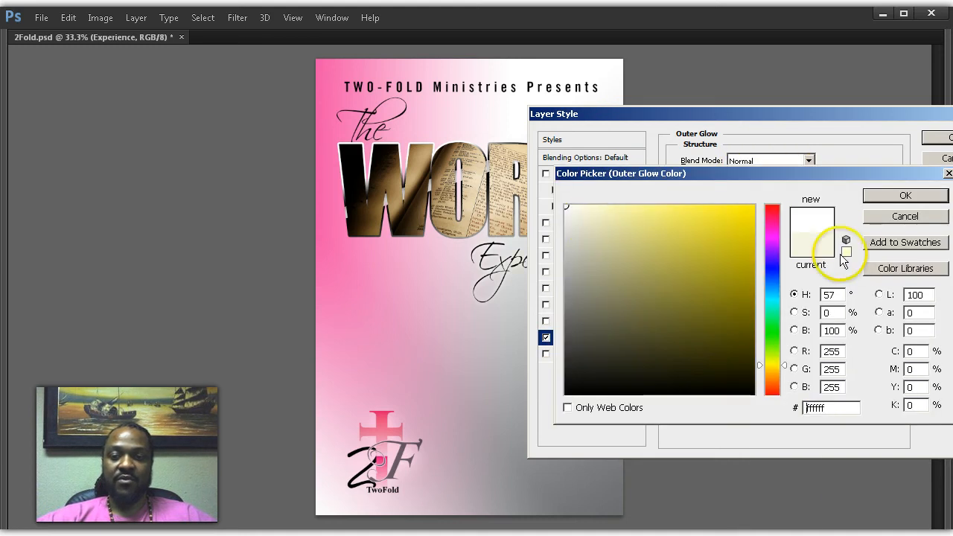
click(894, 196)
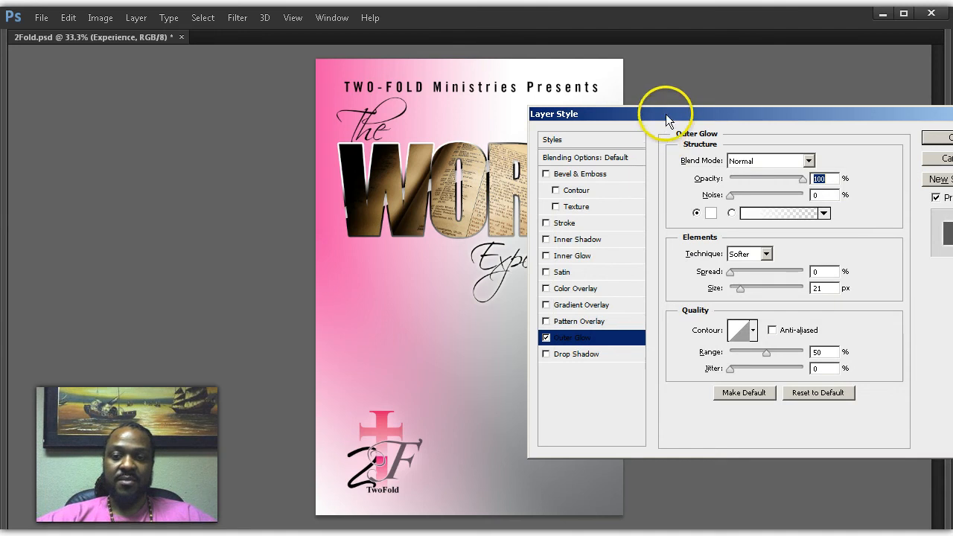
Step: Set the Experience glow's spread to 7% and size to 51 px, and apply the layer style
drag(665, 111, 741, 108)
drag(811, 269, 823, 286)
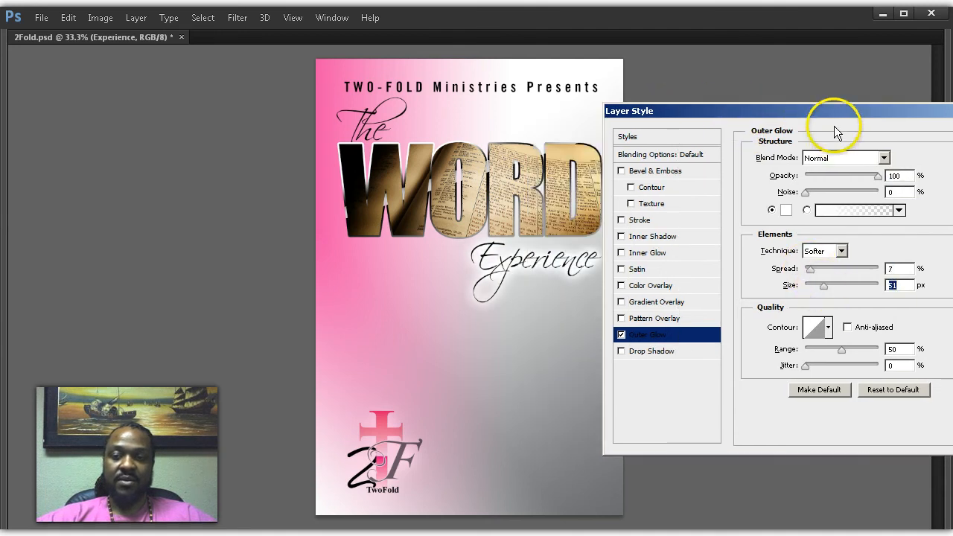
drag(694, 112, 556, 138)
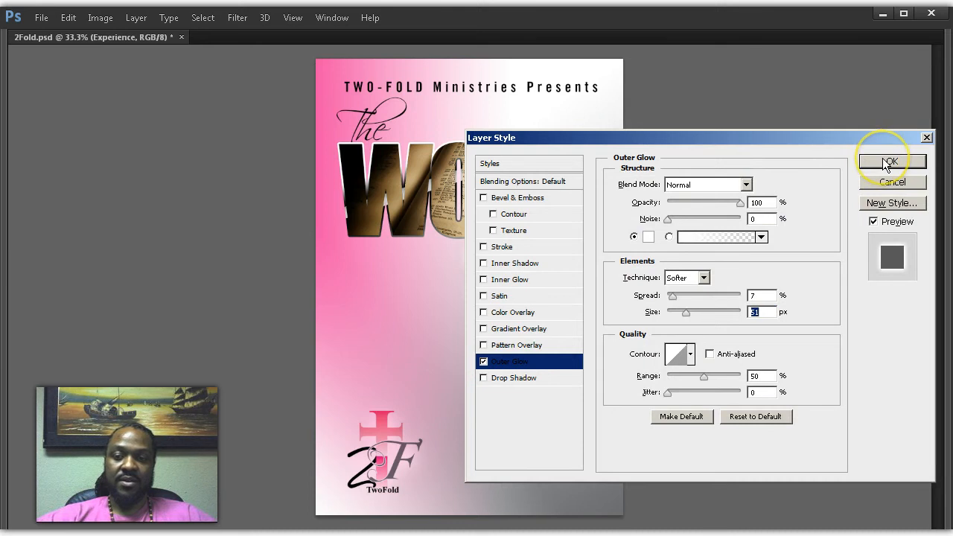
click(887, 163)
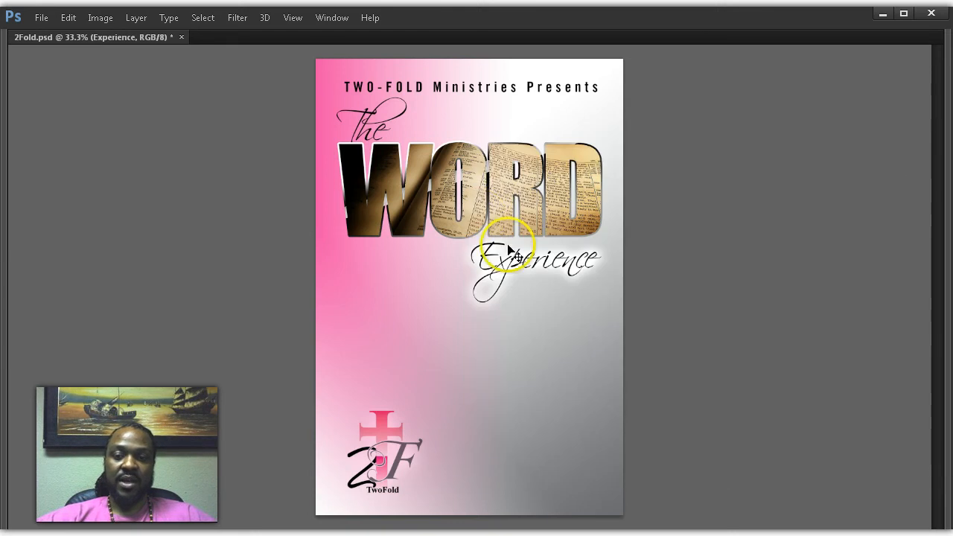
Step: Copy the layer style from the Experience text layer and paste it onto the The text layer
right_click(373, 129)
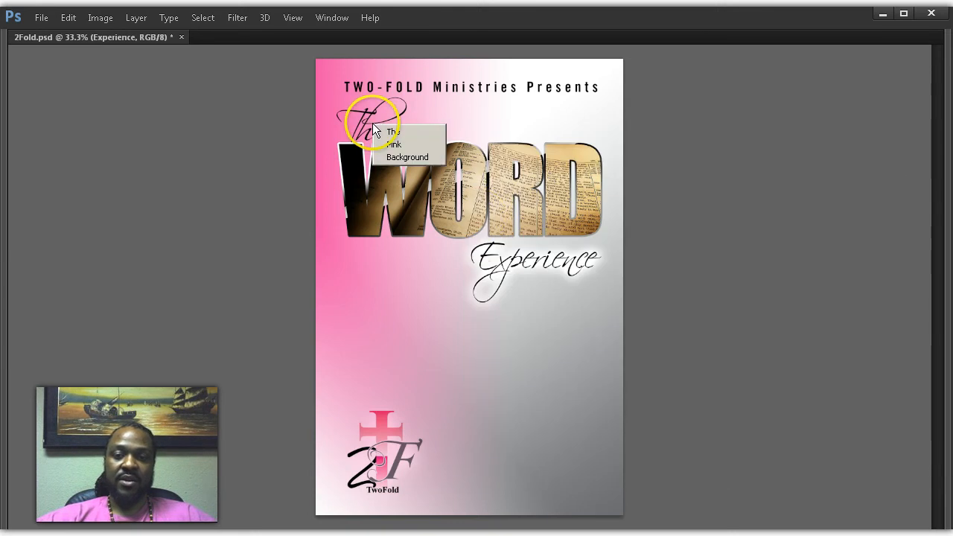
click(400, 314)
key(Tab)
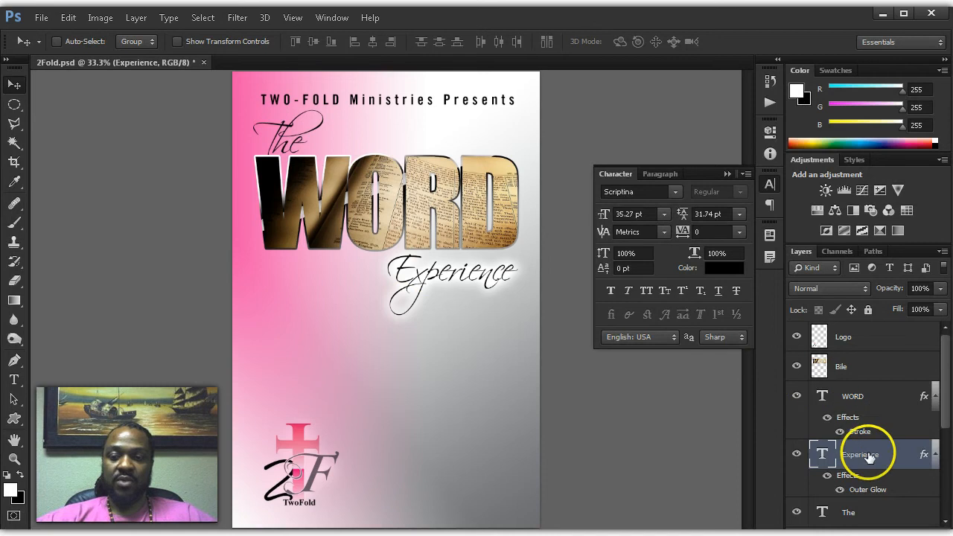
right_click(878, 455)
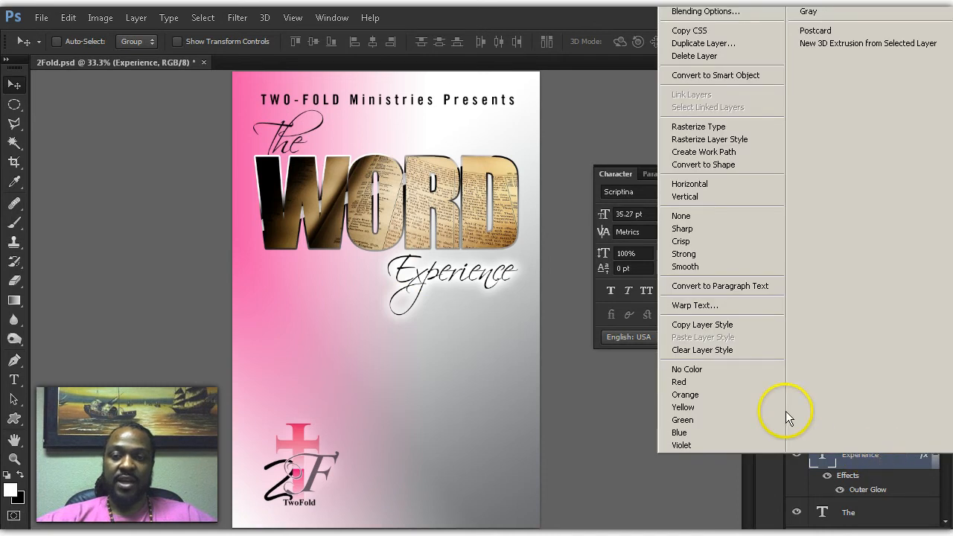
click(703, 324)
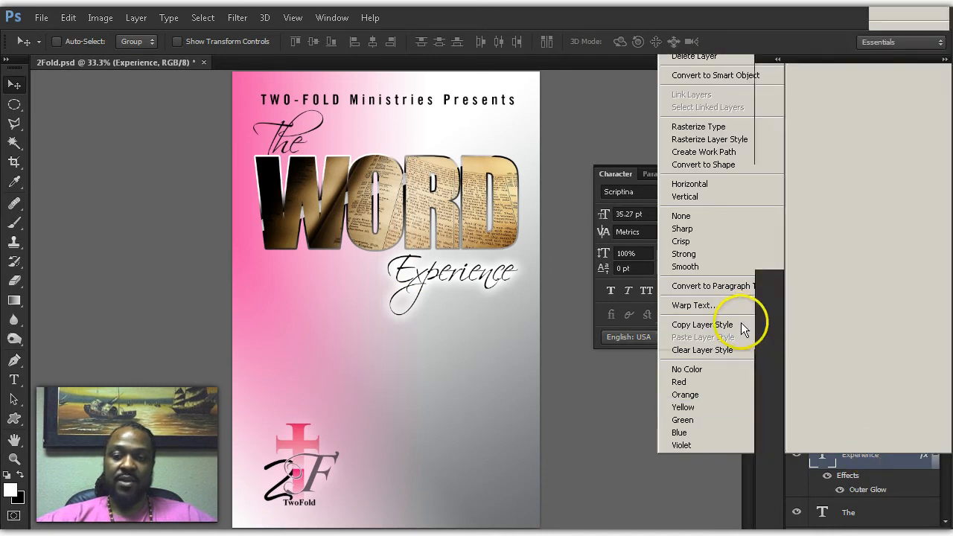
click(860, 512)
right_click(864, 513)
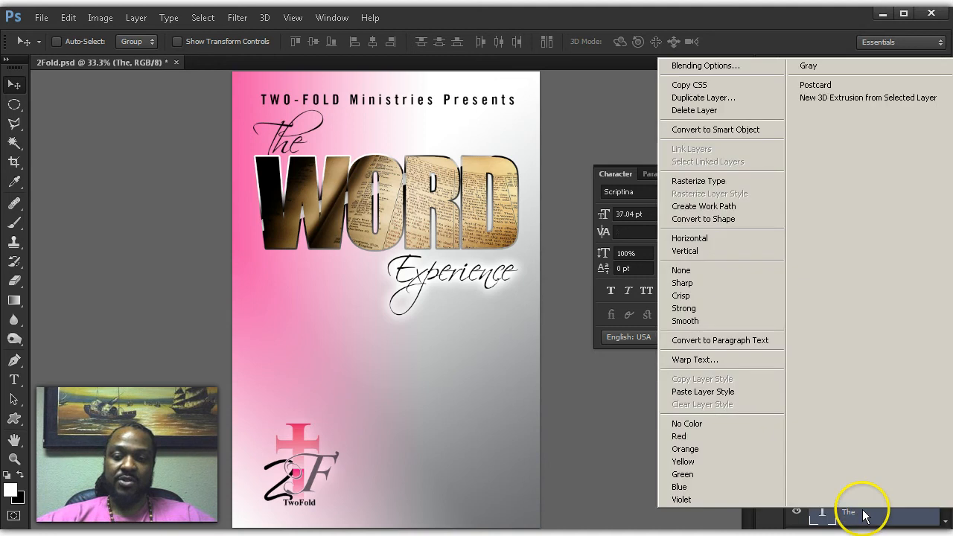
click(749, 392)
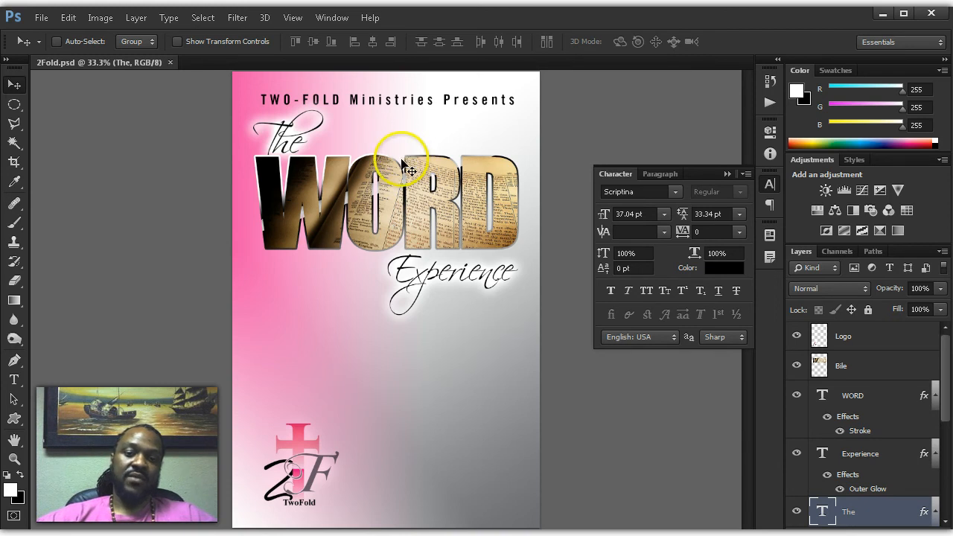
Step: Scale the Logo layer down to about 90% of its size, keeping its lower-left corner in place
right_click(297, 453)
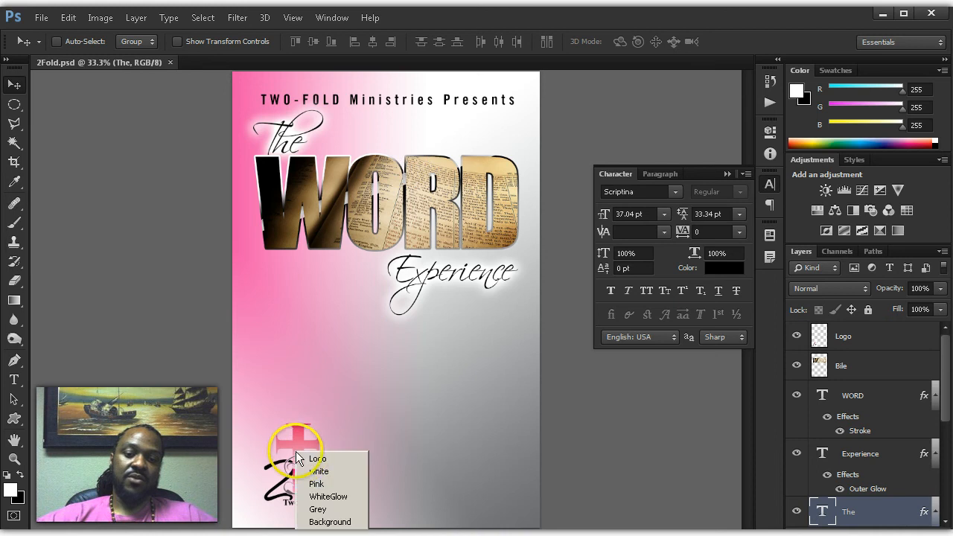
click(307, 459)
key(ctrl+t)
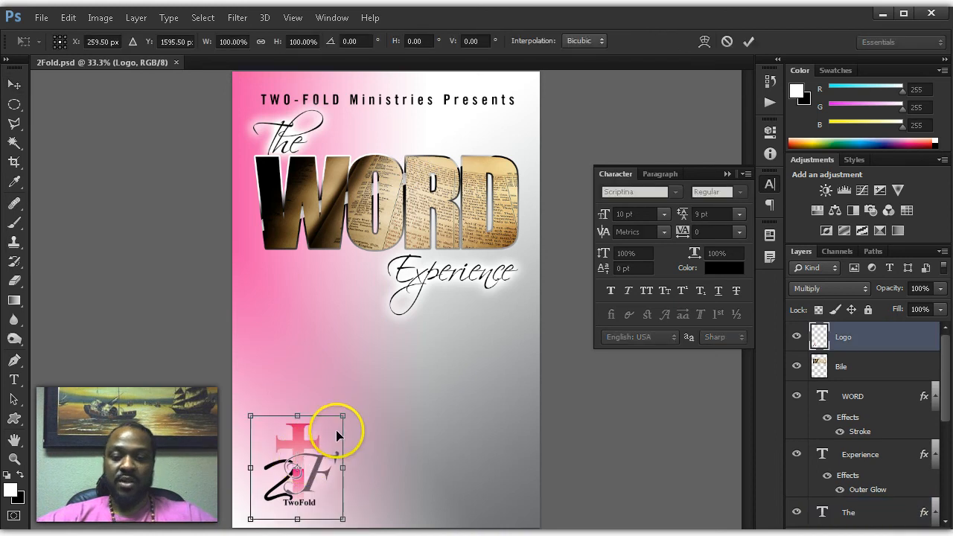
mouse_move(342, 415)
mouse_down()
mouse_move(347, 406)
mouse_move(334, 425)
mouse_up()
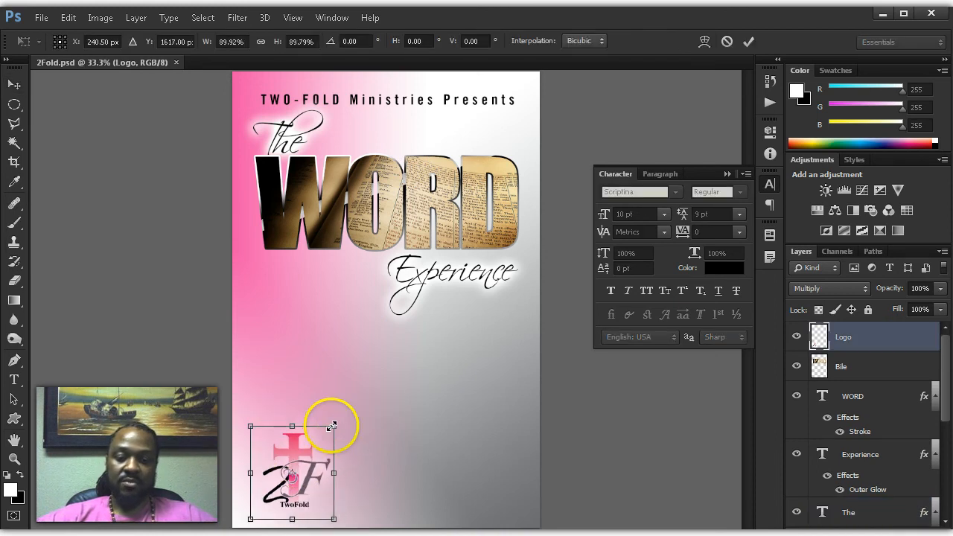
key(Return)
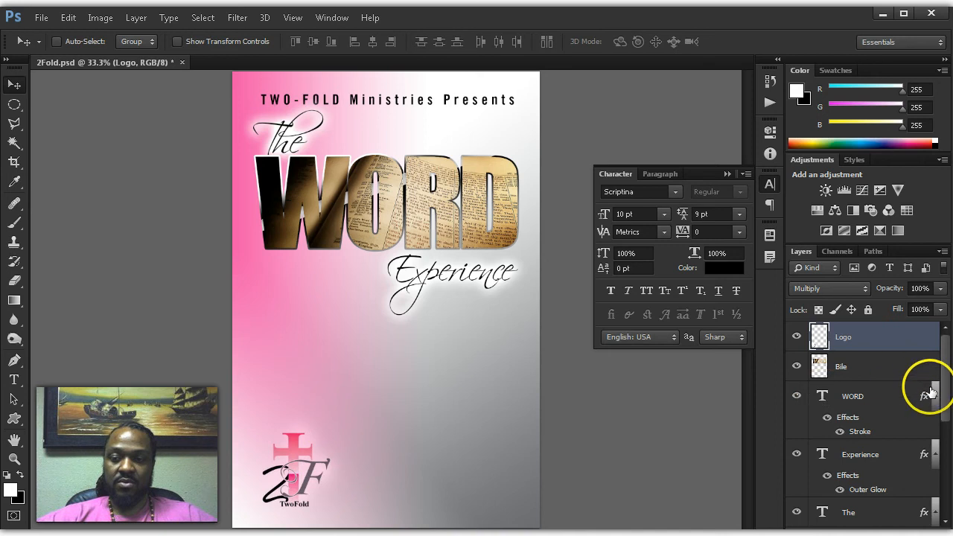
Step: Collapse the effects lists of the WORD, Experience and The text layers
click(934, 396)
click(934, 426)
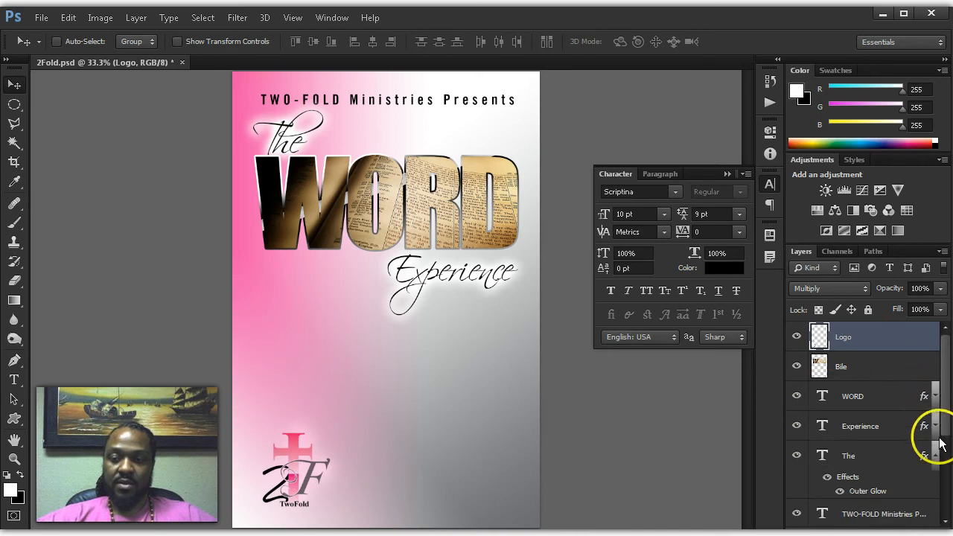
click(934, 455)
scroll(935, 450, down, 3)
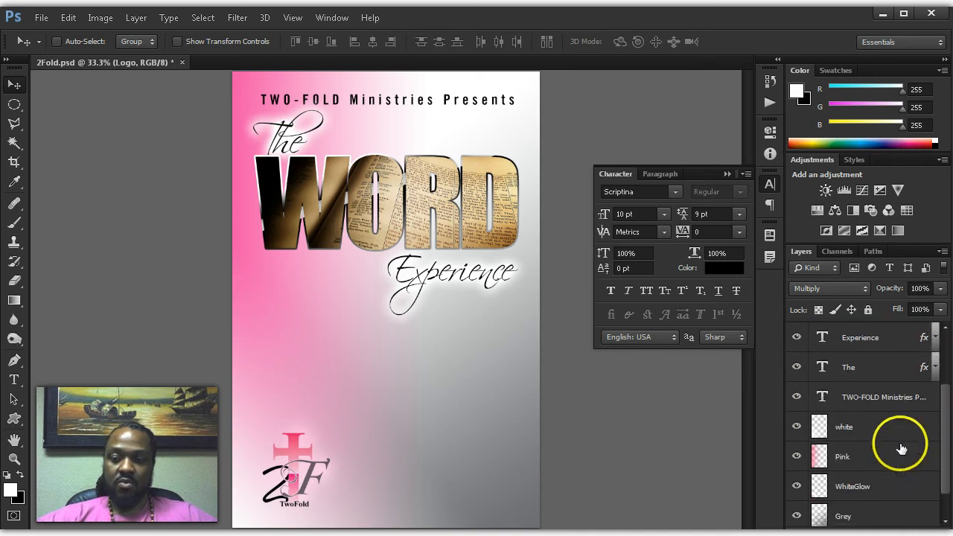
Step: Switch the white and WhiteGlow layers off and on again to check what each contributes to the background
click(796, 428)
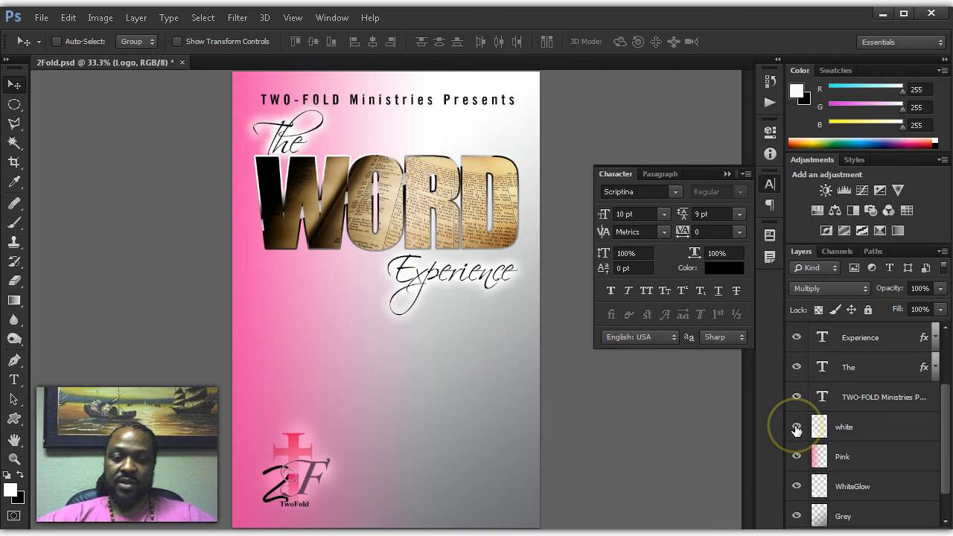
click(796, 428)
click(796, 486)
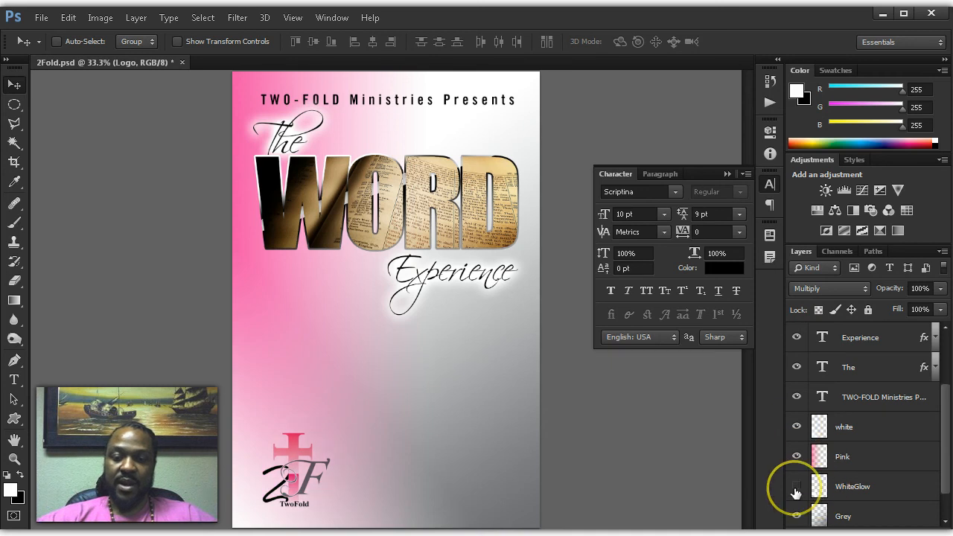
click(796, 488)
Step: Move the WhiteGlow layer above the Pink layer and shift the glow slightly left and down behind the logo
click(860, 484)
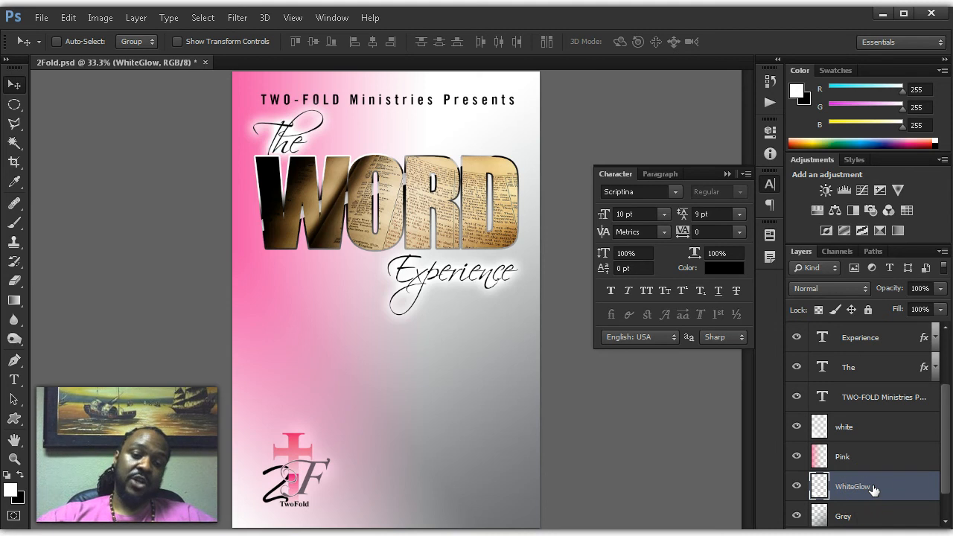
key(ctrl+j)
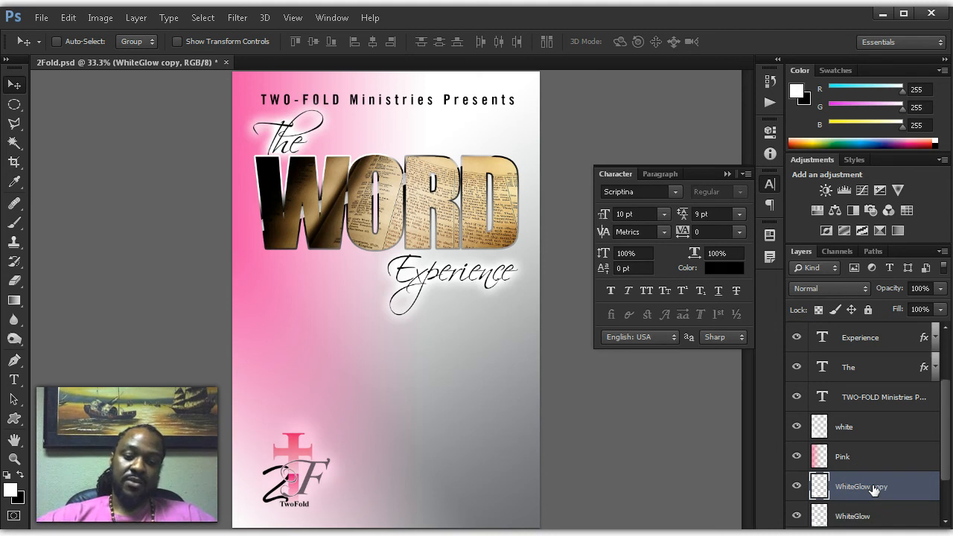
key(ctrl+z)
drag(875, 486, 873, 450)
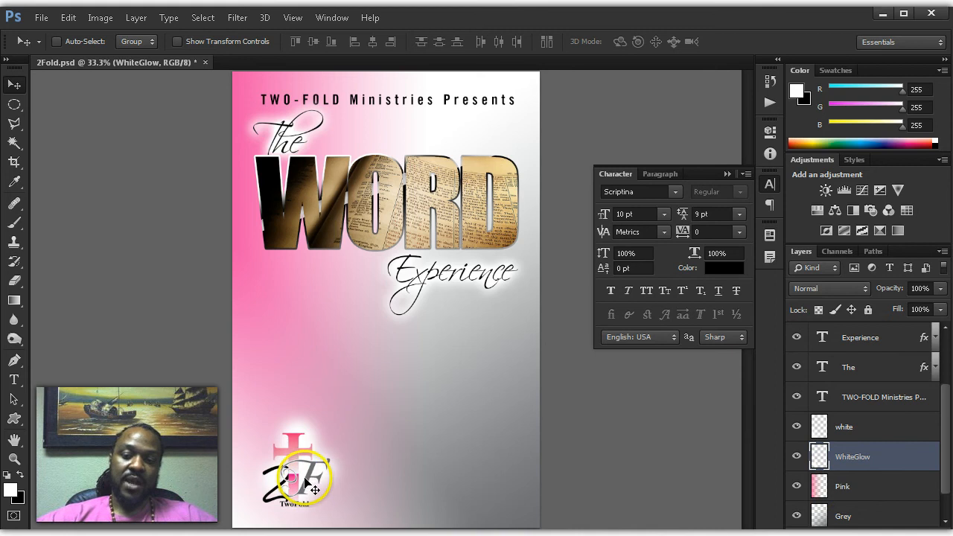
drag(305, 481, 299, 484)
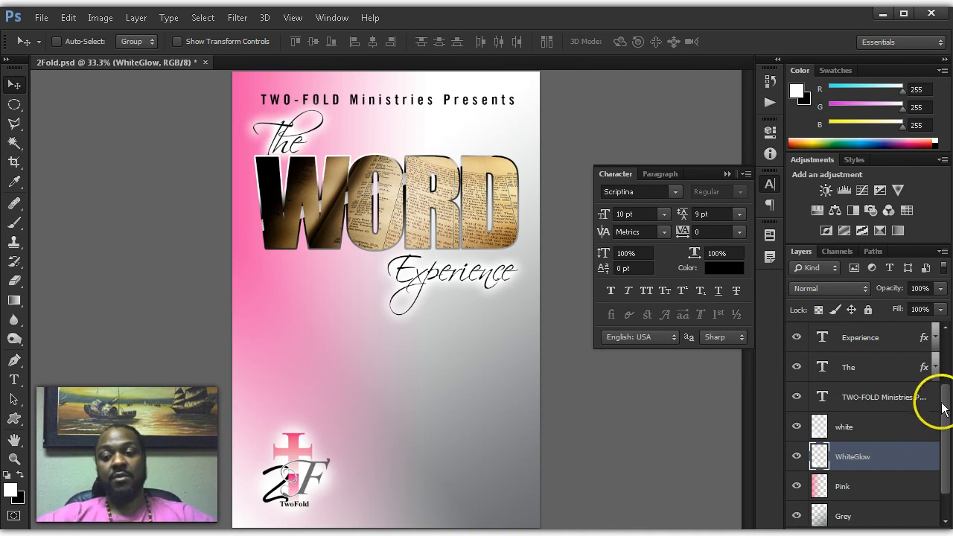
Step: Hide every layer of the flyer, from Background up to Logo
click(943, 511)
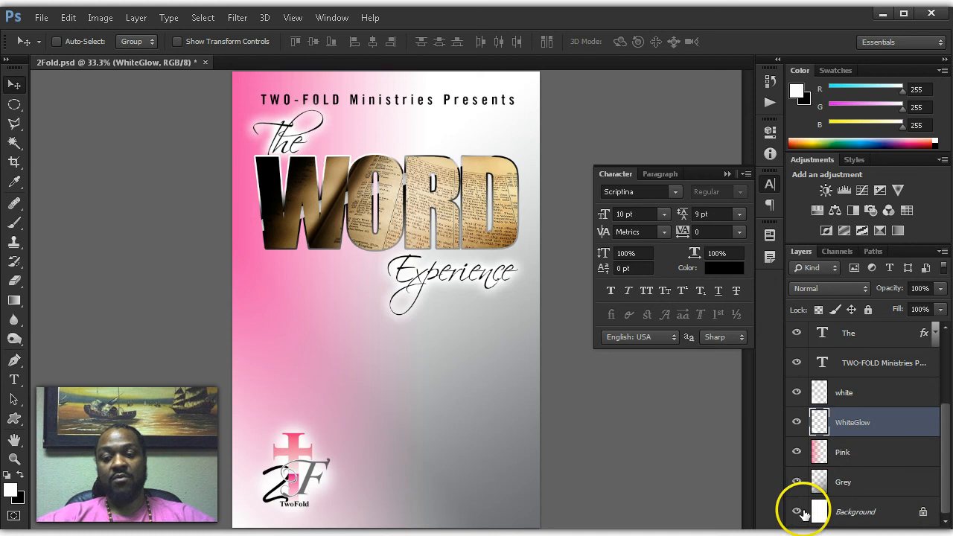
drag(796, 512, 796, 392)
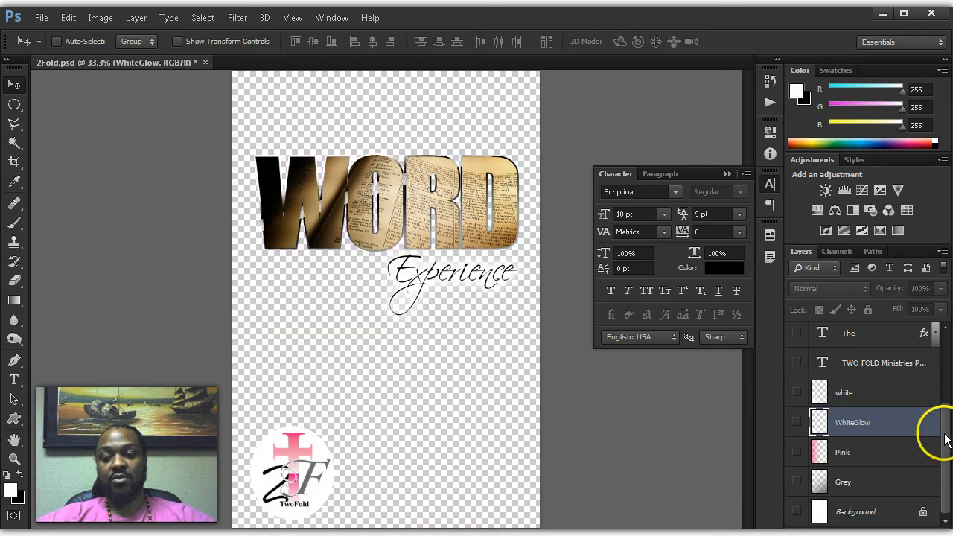
drag(942, 425, 936, 366)
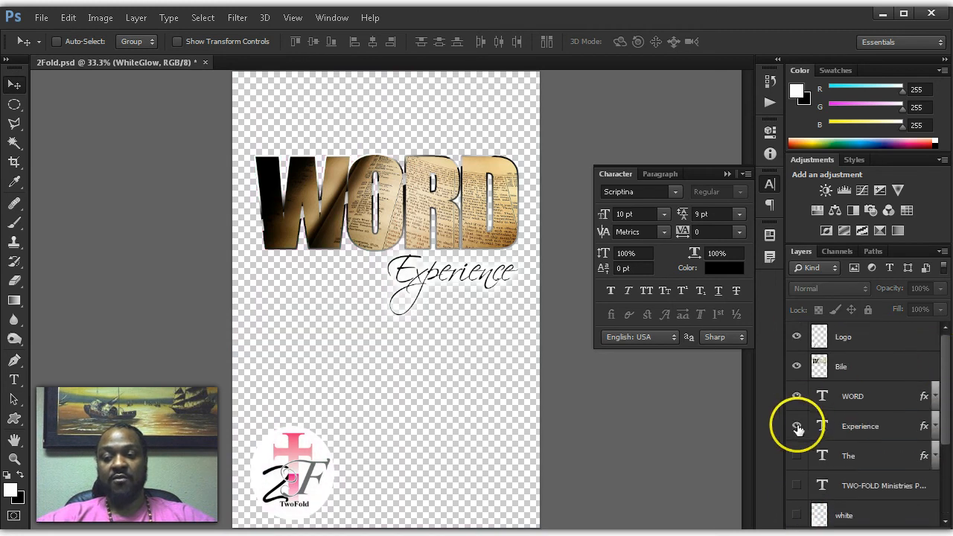
drag(797, 426, 796, 337)
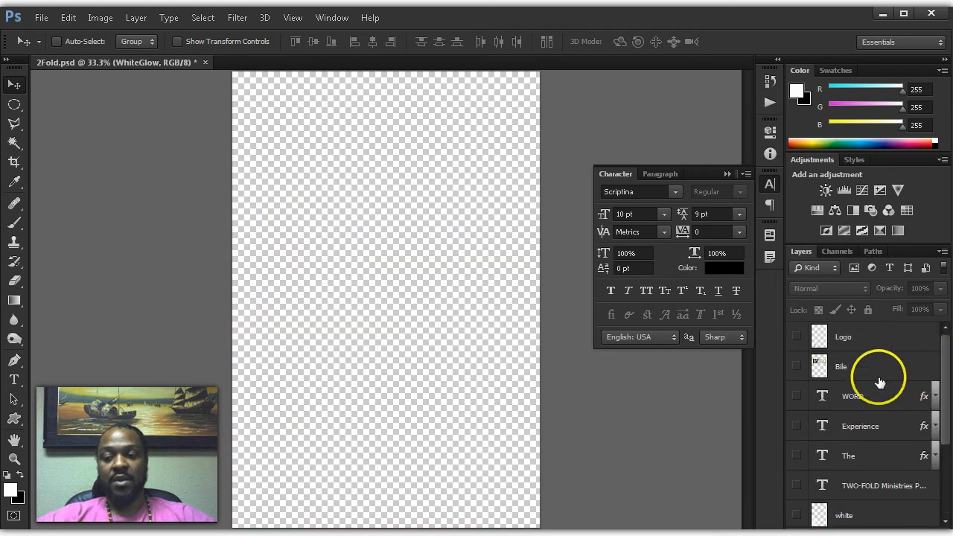
Step: Show the Logo, Background and Grey layers again to review the base of the design
click(797, 337)
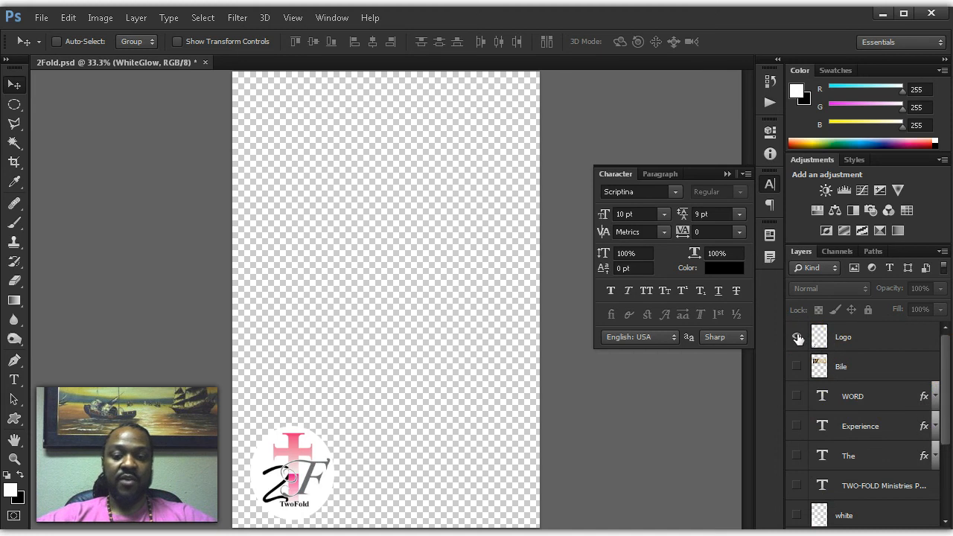
drag(947, 424, 939, 510)
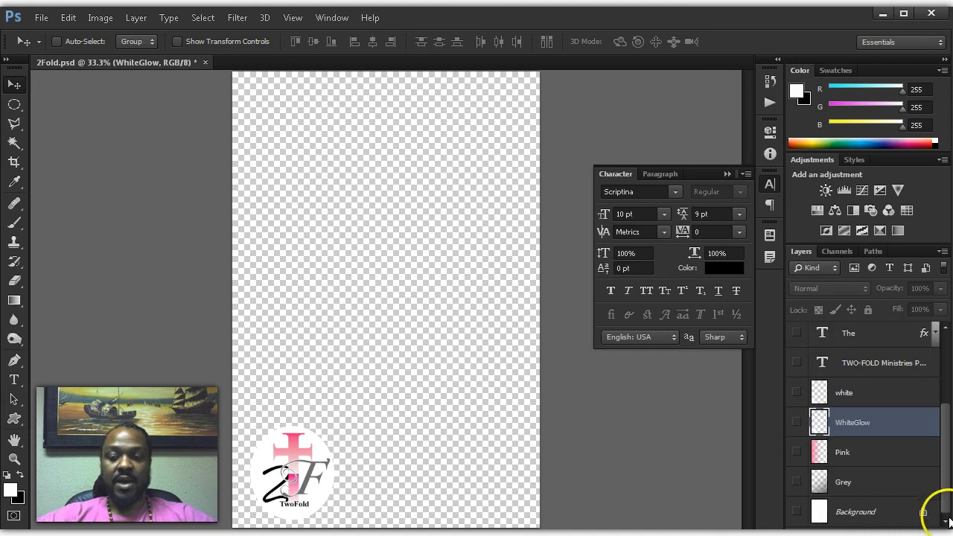
click(796, 513)
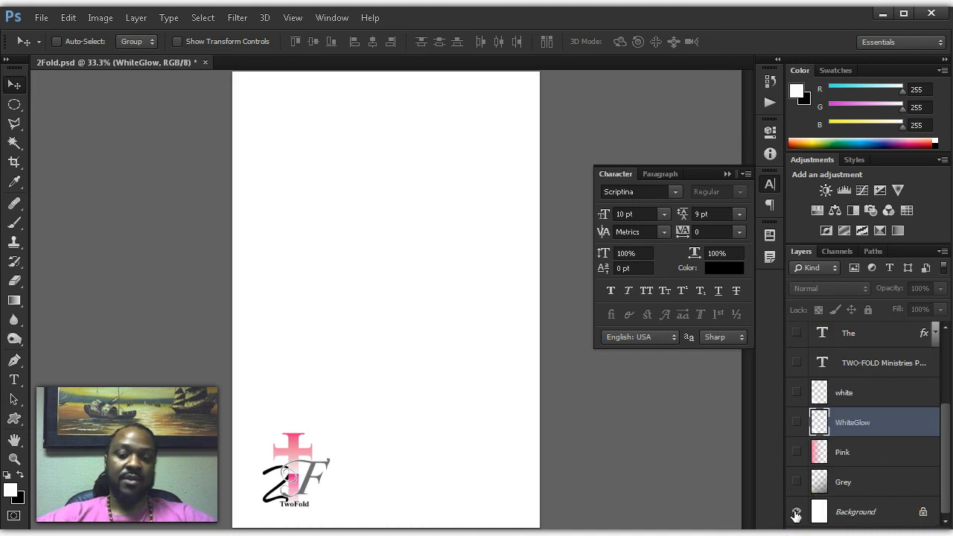
click(796, 482)
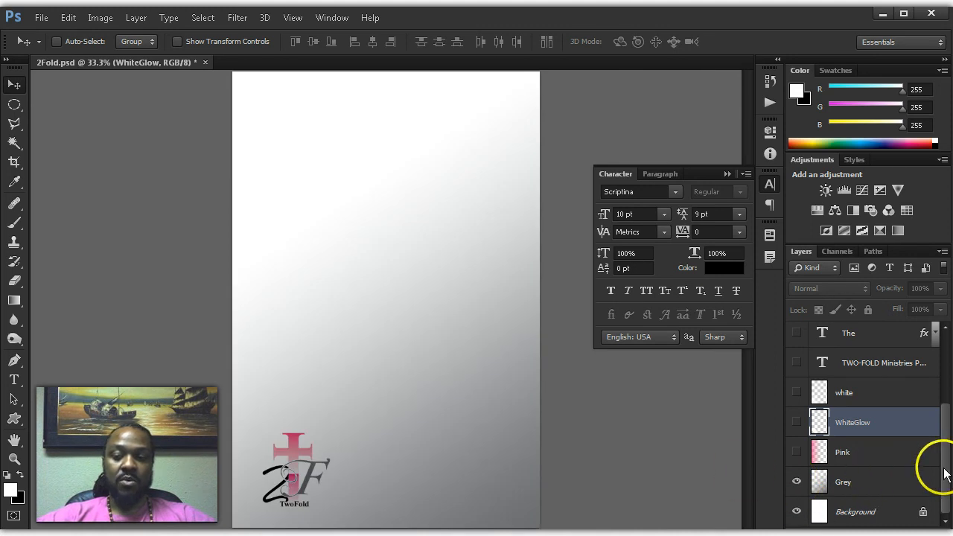
Step: Show the WhiteGlow, Pink and white layers again to review the rest of the background
drag(942, 469, 948, 450)
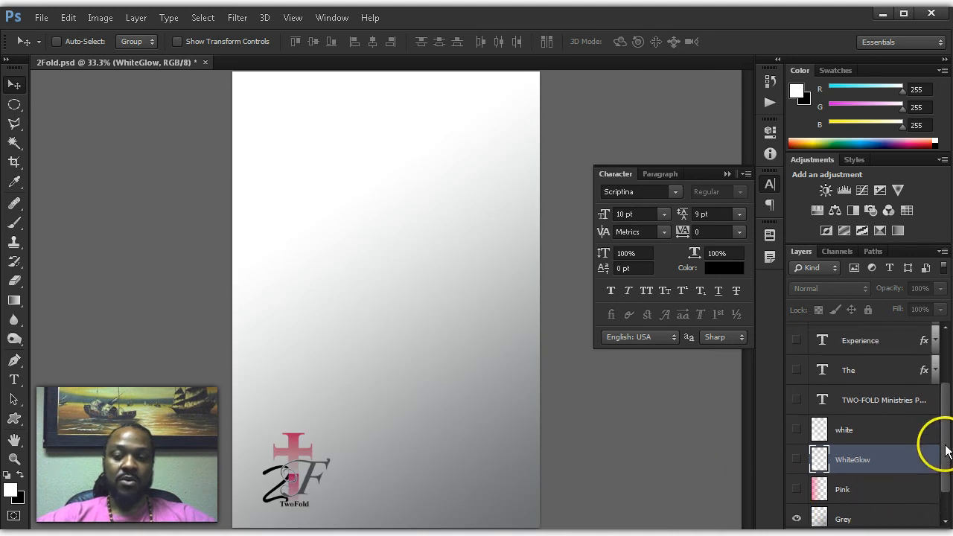
click(797, 463)
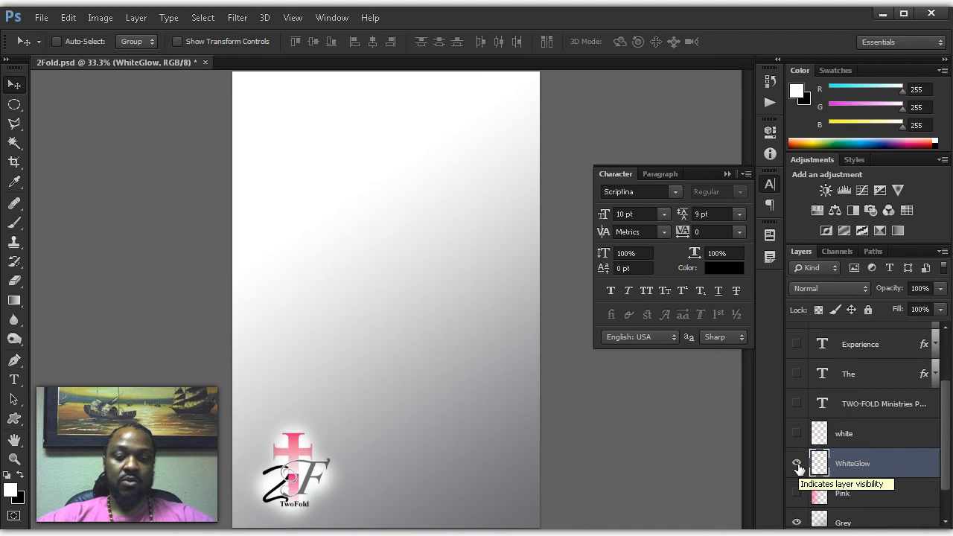
click(796, 493)
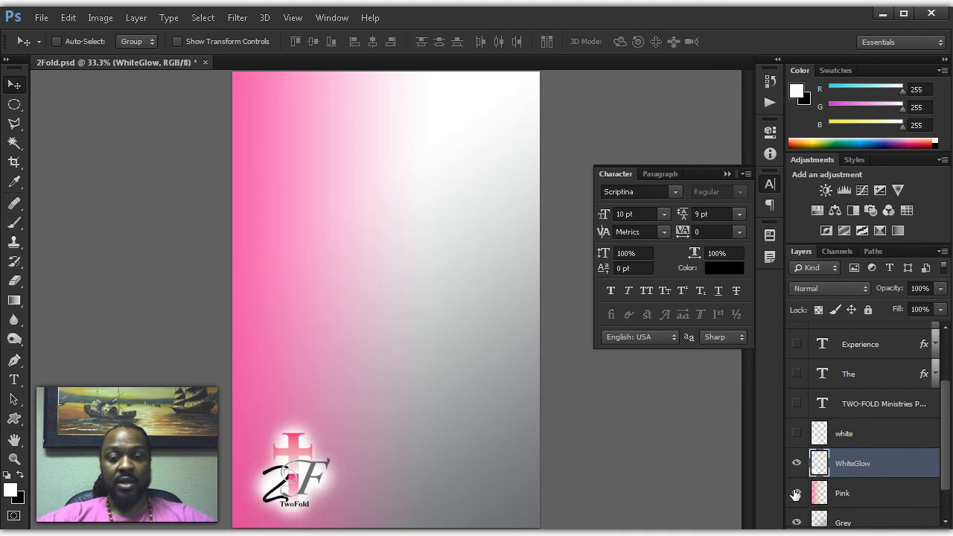
click(797, 433)
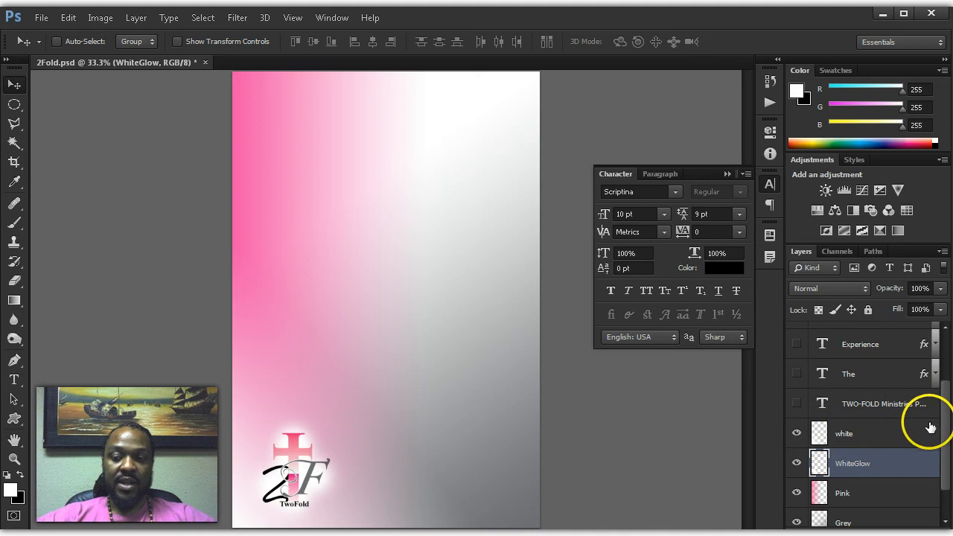
Step: Show the The, WORD, Experience and Bile layers again to review how the title is built up
drag(945, 417, 937, 398)
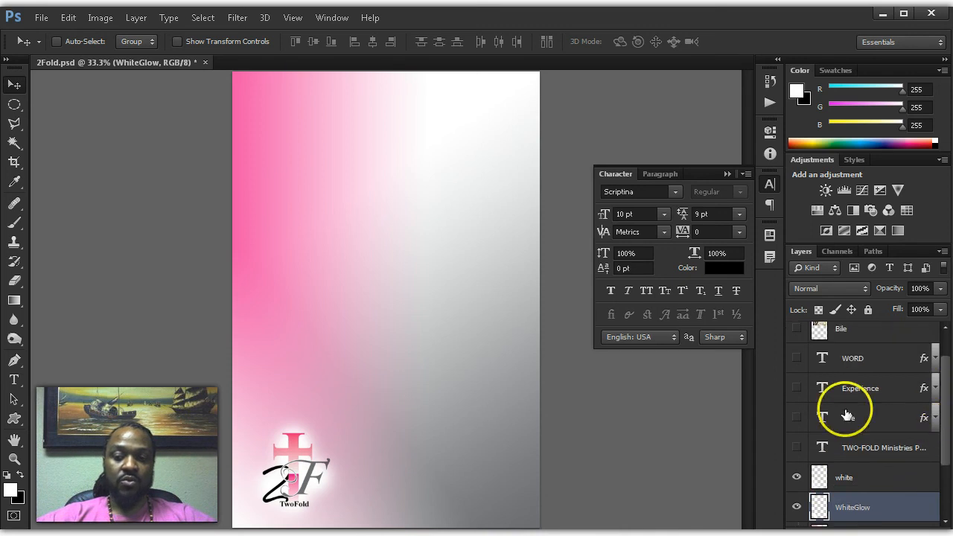
click(797, 420)
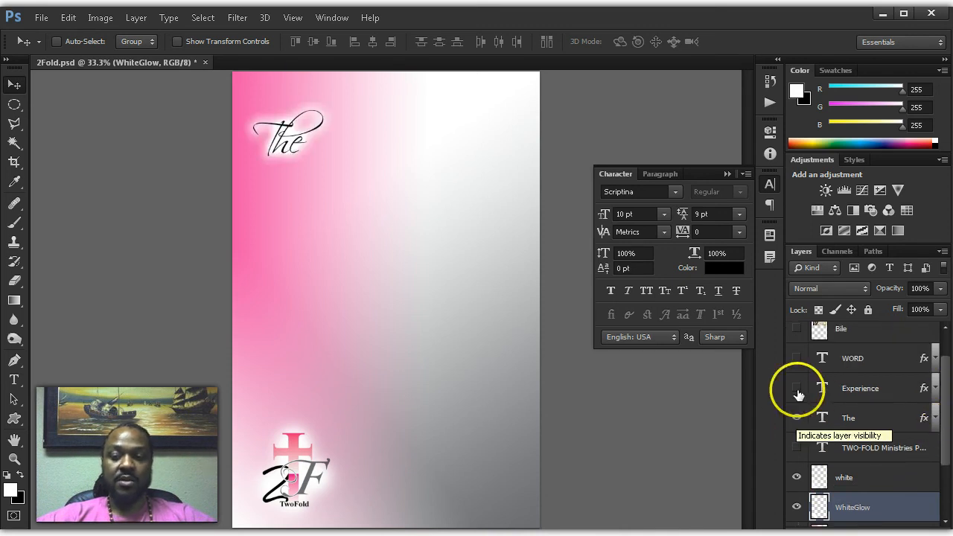
click(797, 359)
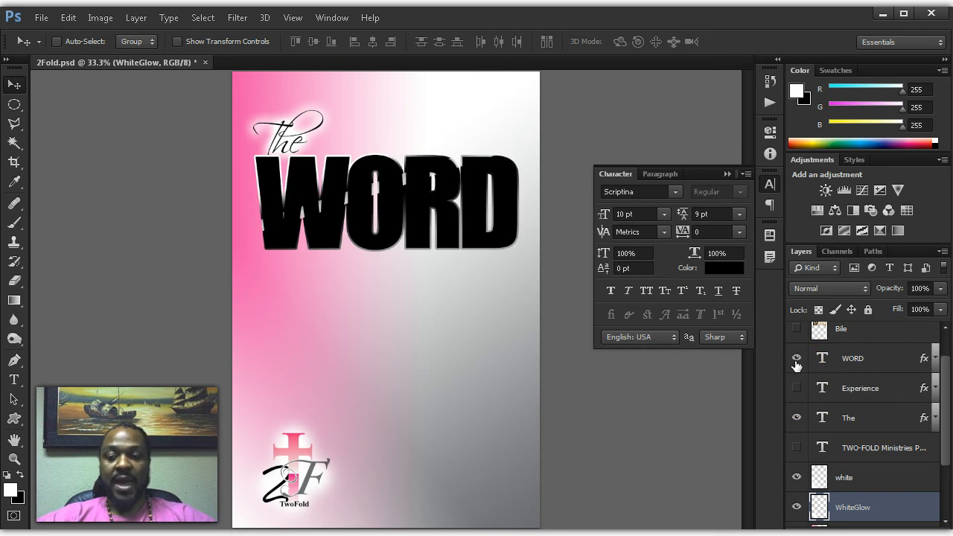
click(796, 388)
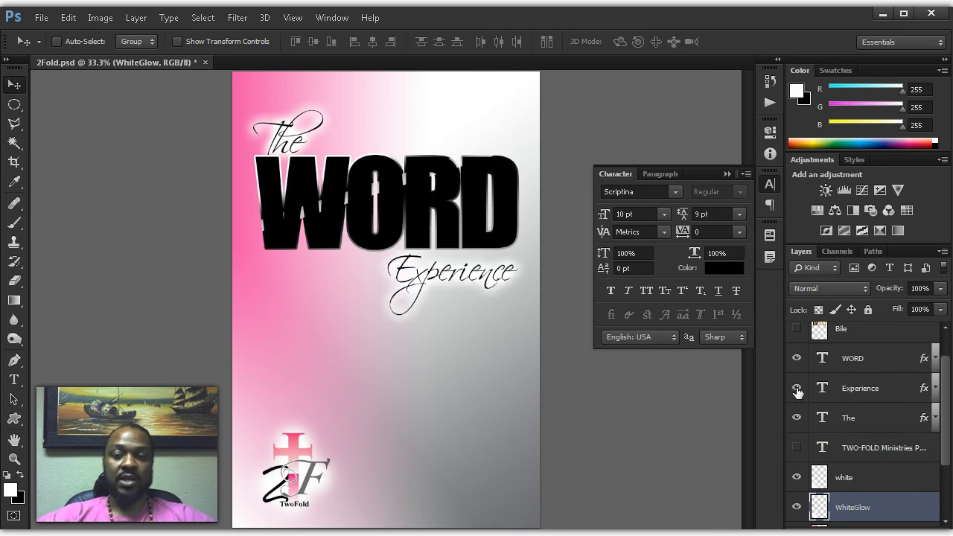
drag(946, 402, 936, 372)
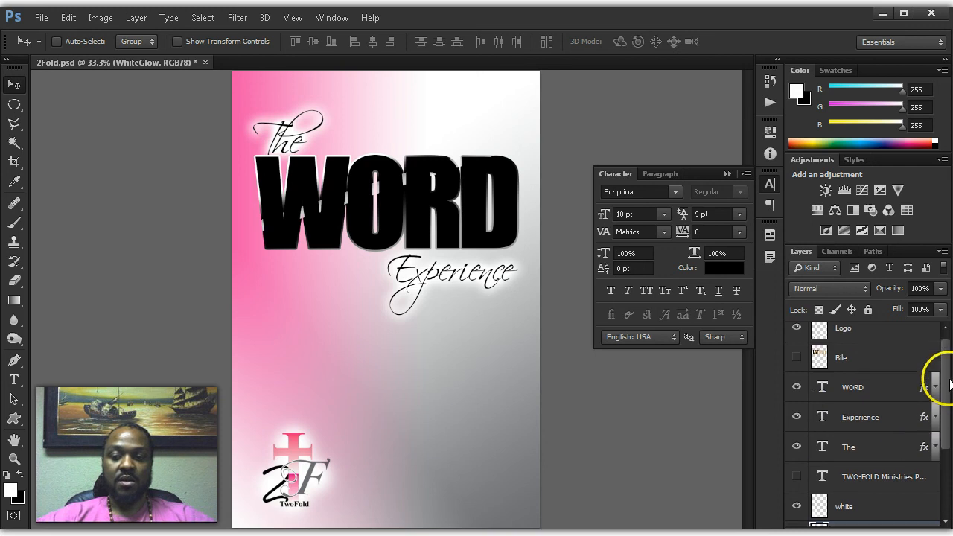
click(797, 365)
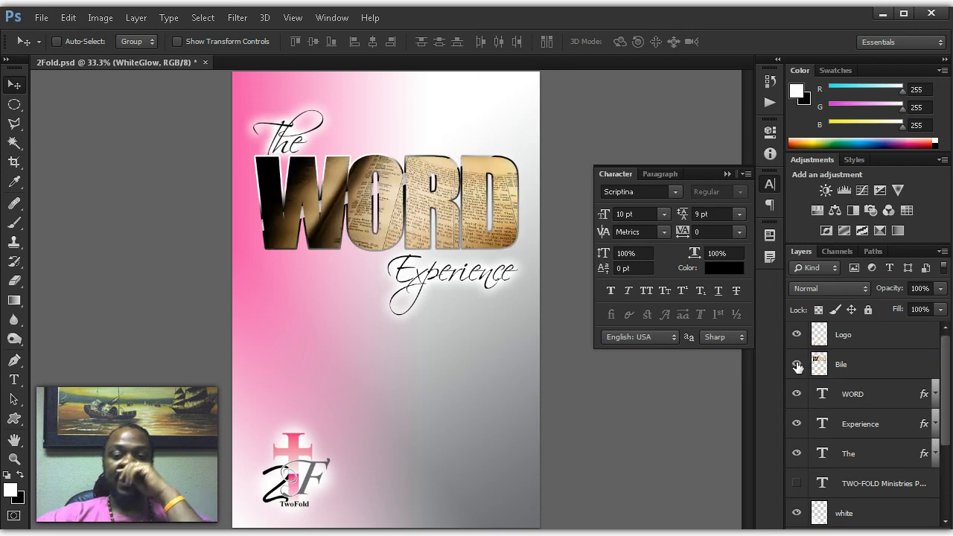
Step: Select the Bile layer and toggle its visibility to compare WORD with and without the Bible image
click(866, 373)
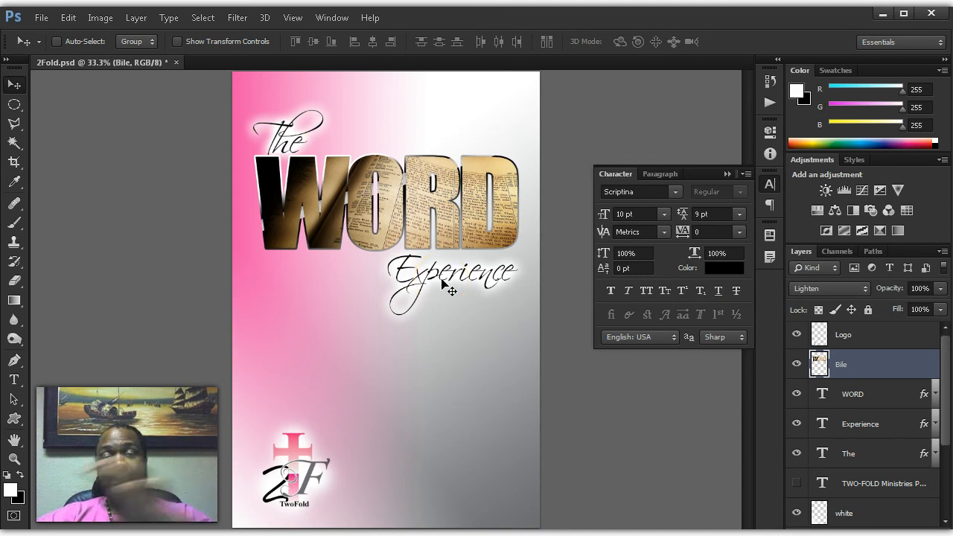
click(494, 285)
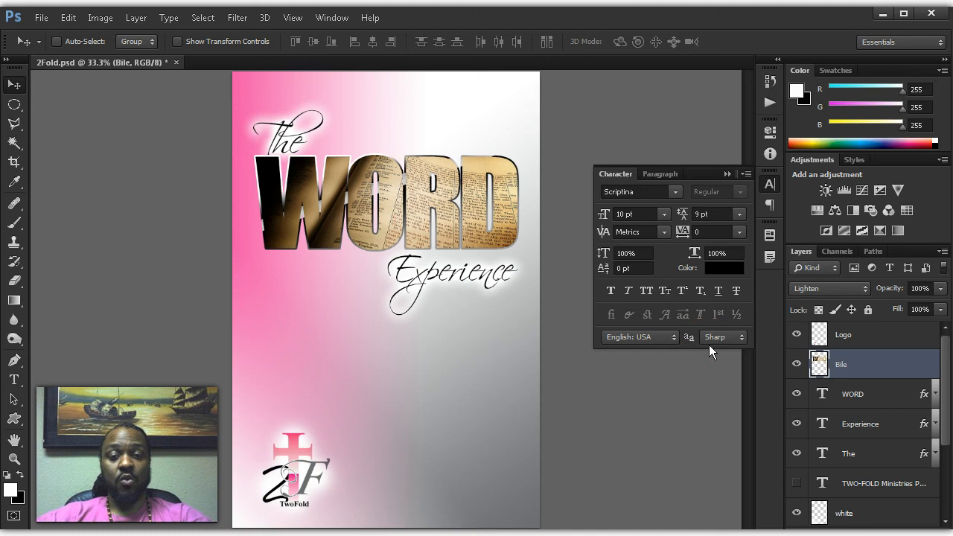
click(797, 365)
click(796, 365)
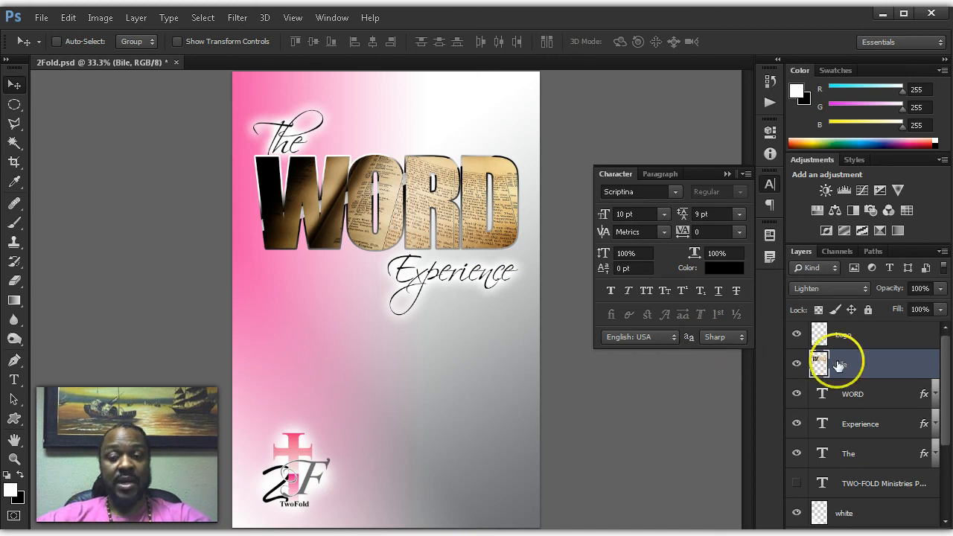
Step: Show the hidden TWO-FOLD Ministries Presents text layer
scroll(943, 375, up, 1)
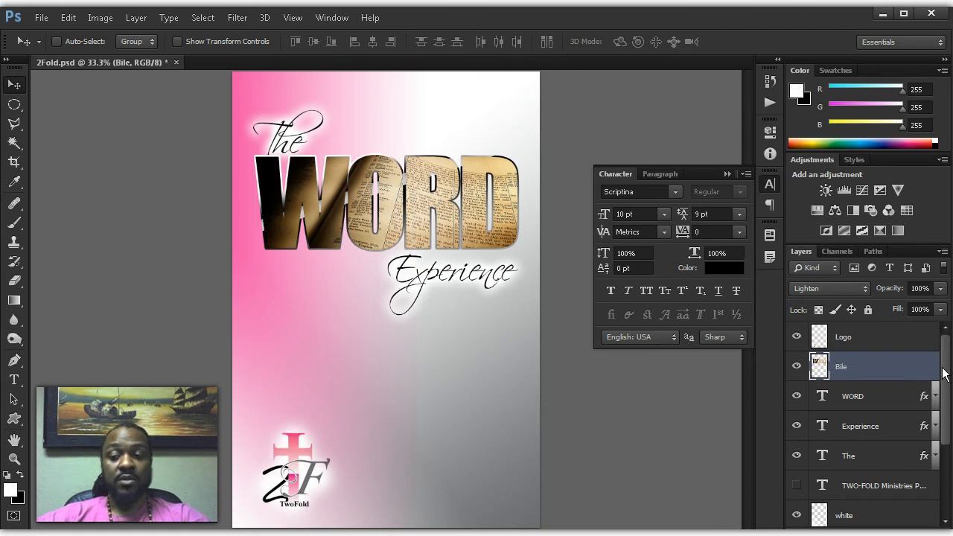
drag(819, 363, 796, 487)
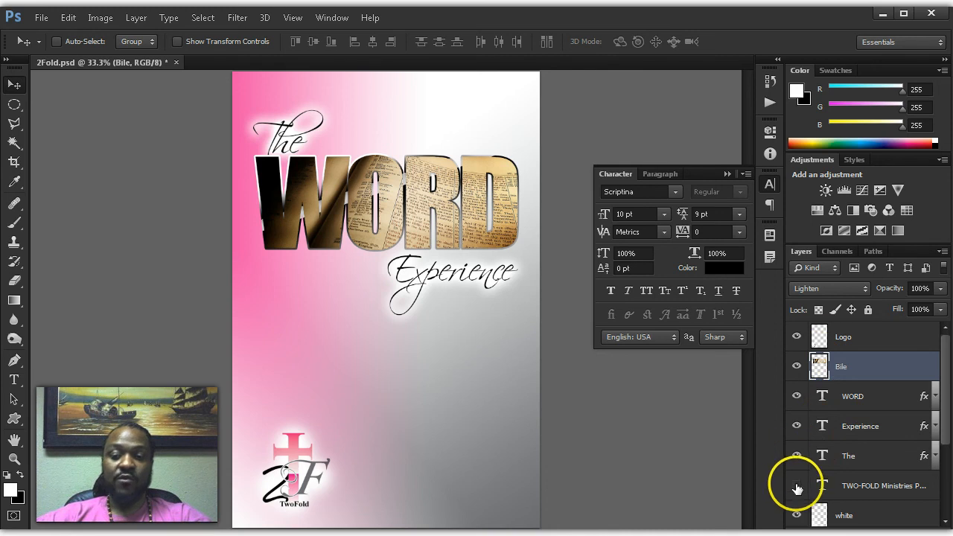
click(797, 487)
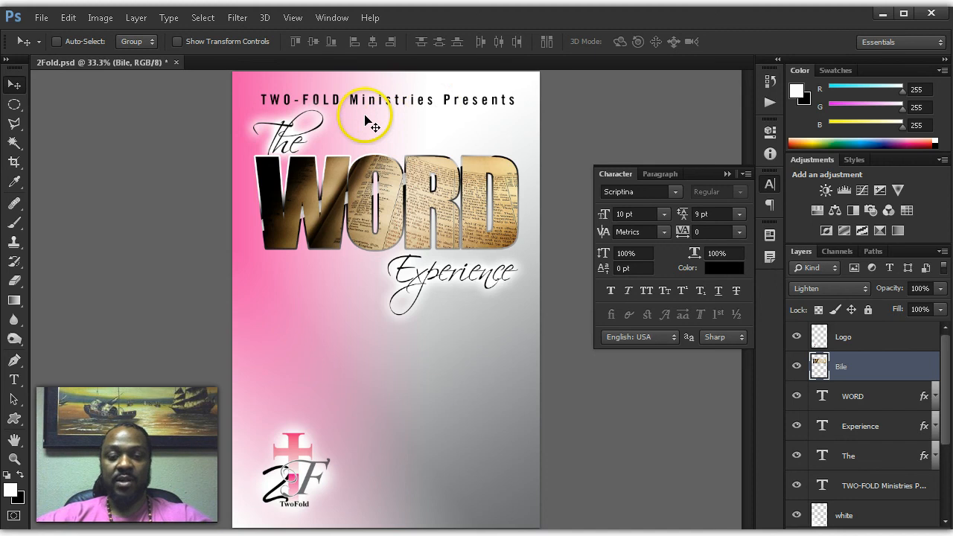
Step: Break the TWO-FOLD Ministries Presents text into two lines after TWO-FOLD and move it beside "The", above WORD
key(t)
click(343, 100)
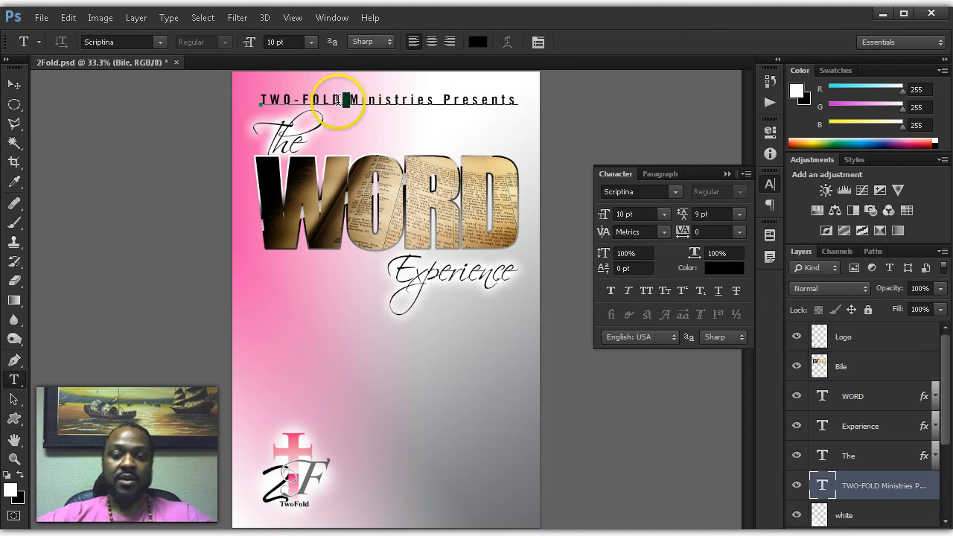
key(Return)
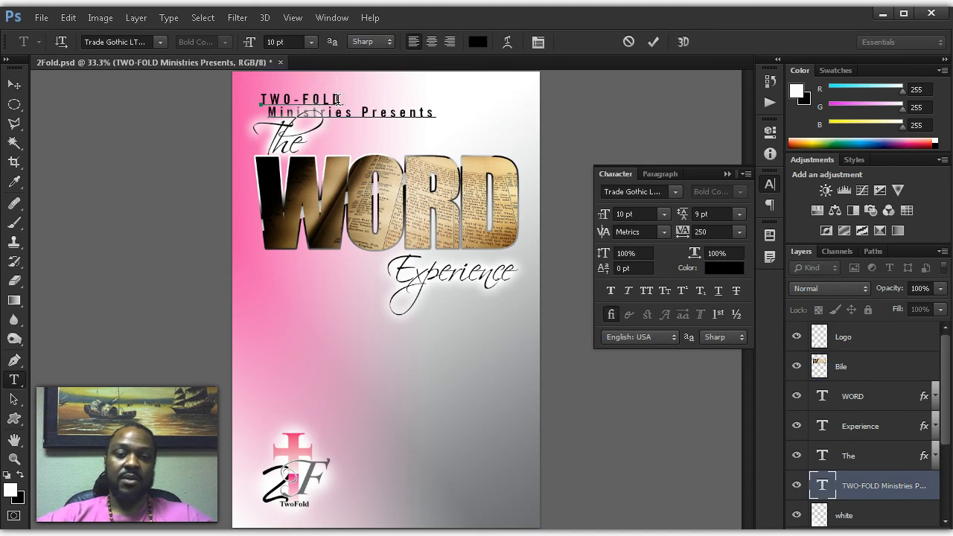
key(Delete)
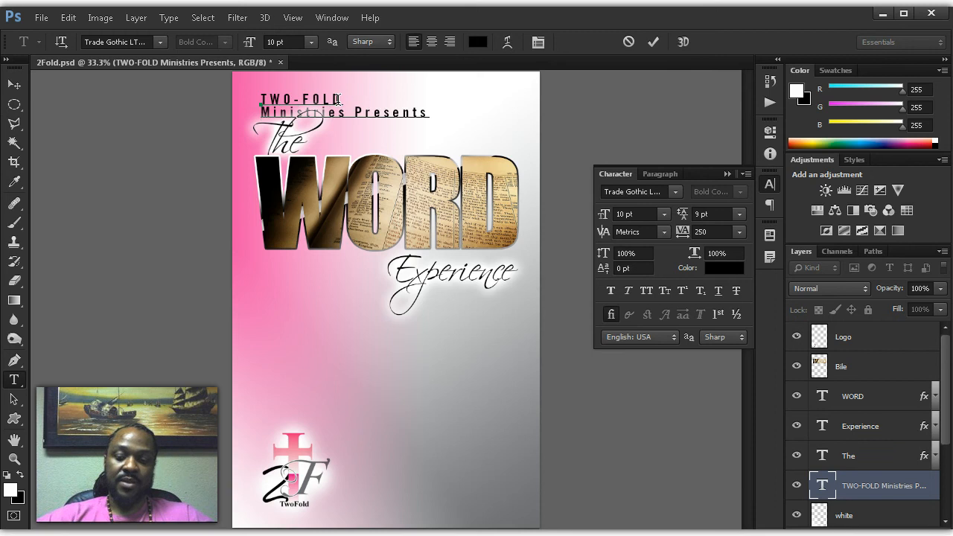
key(ctrl+Return)
key(v)
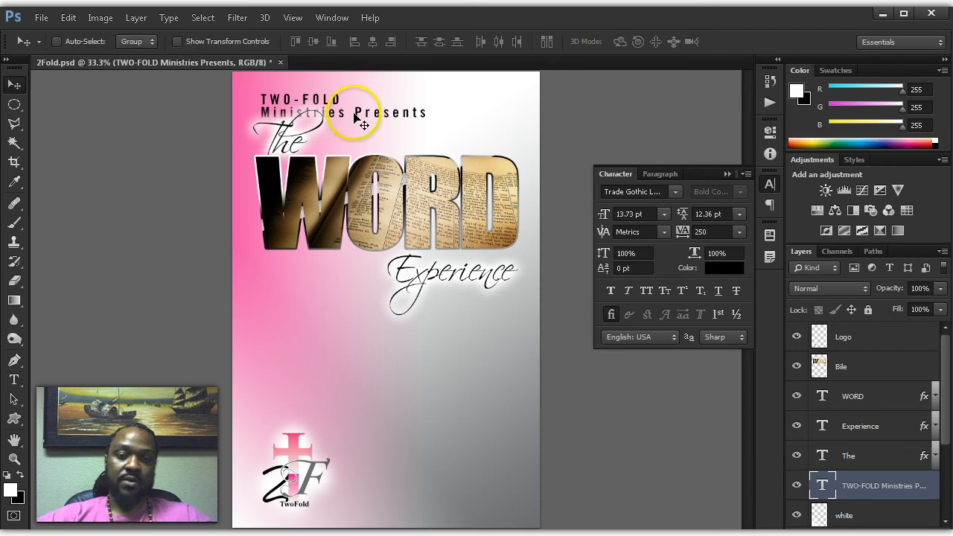
drag(354, 117, 438, 104)
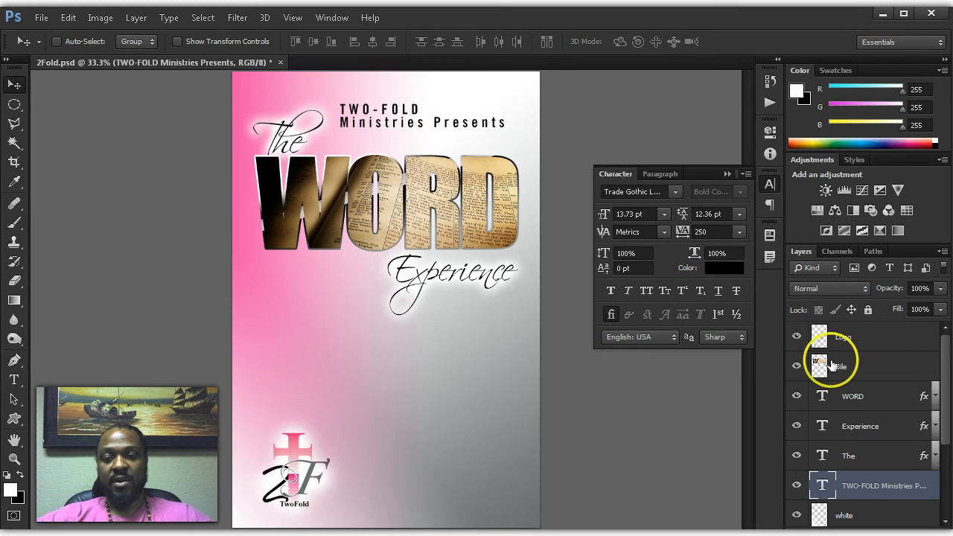
Step: Move the Bile, WORD, Experience and The layers up together, closer to the TWO-FOLD Ministries Presents text, and save the file
click(871, 389)
ctrl+click(868, 365)
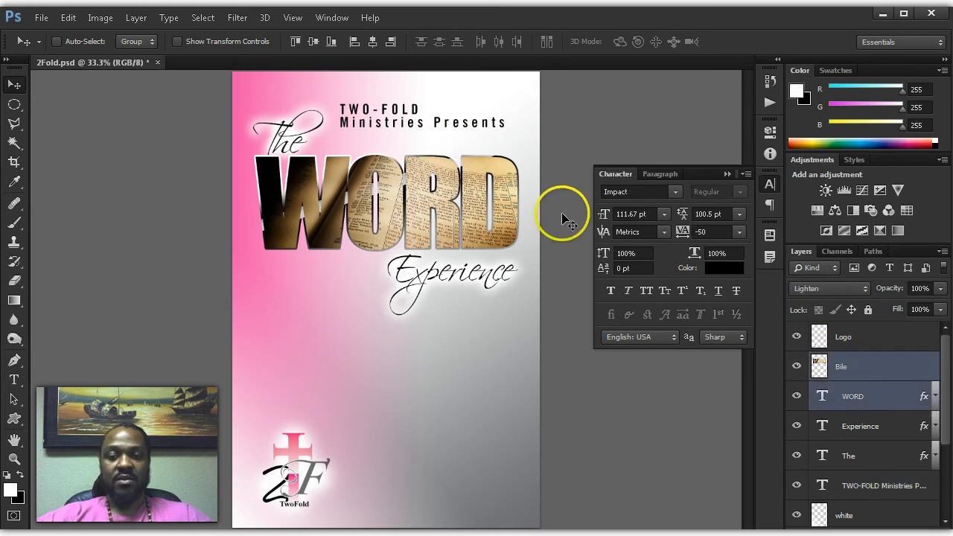
shift+click(873, 454)
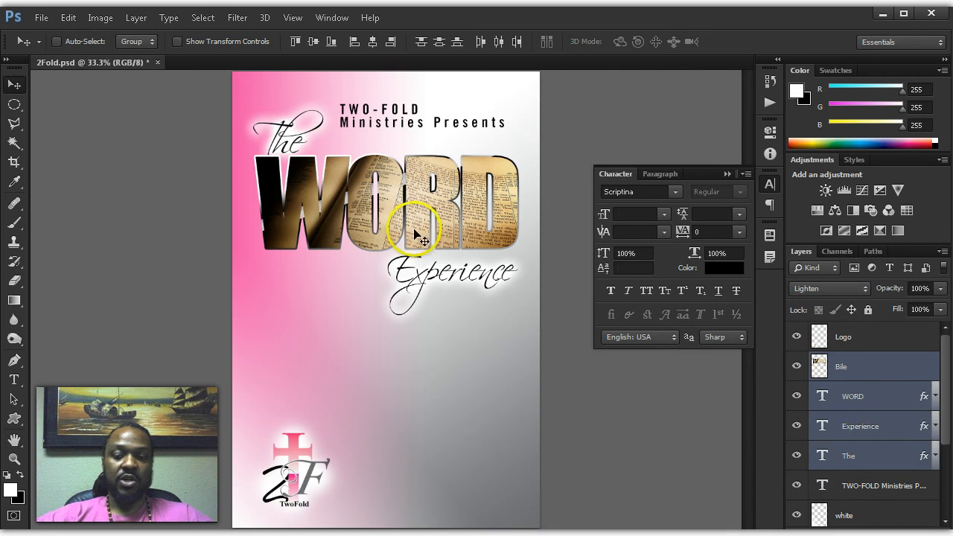
drag(426, 243, 425, 224)
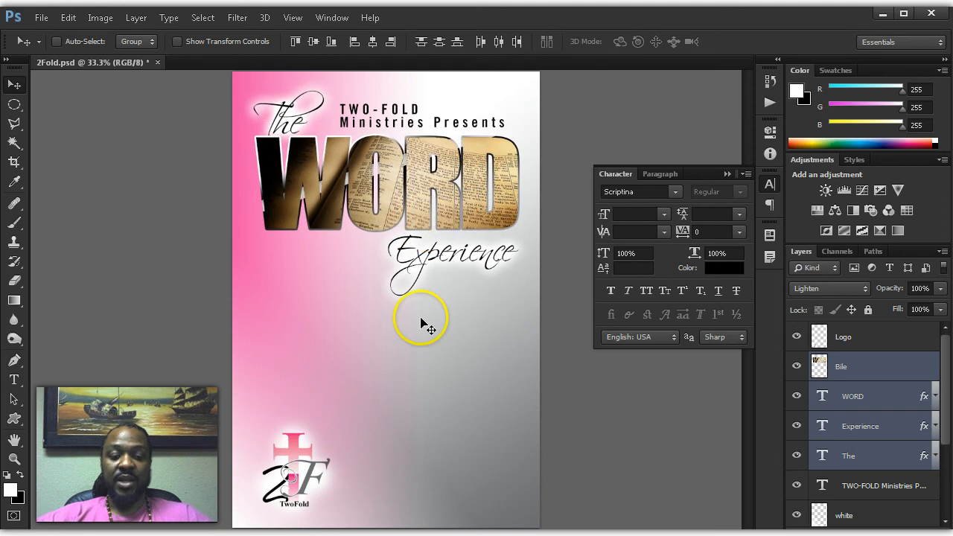
key(ctrl+s)
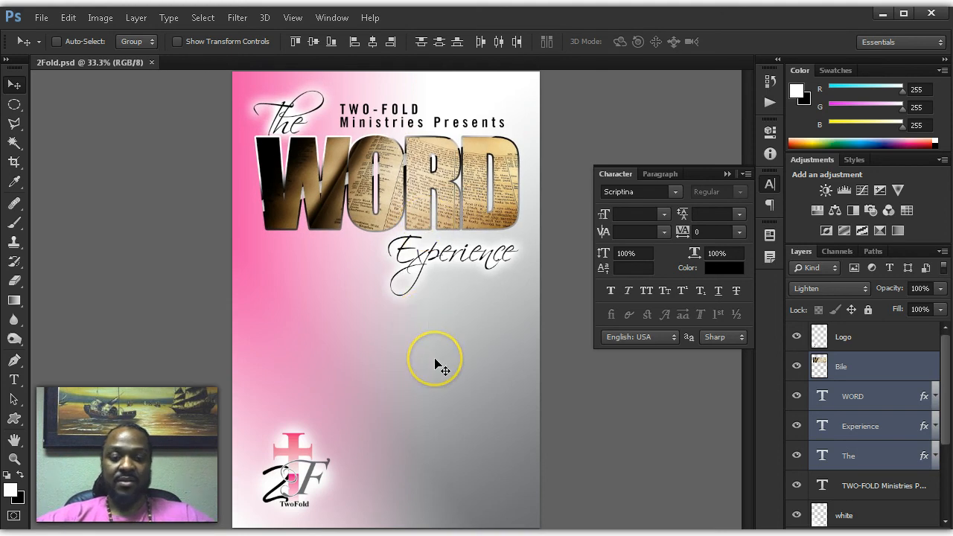
Step: Shift the selected title layers slightly down to leave a little more space below the TWO-FOLD Ministries Presents text
click(447, 388)
drag(406, 224, 404, 232)
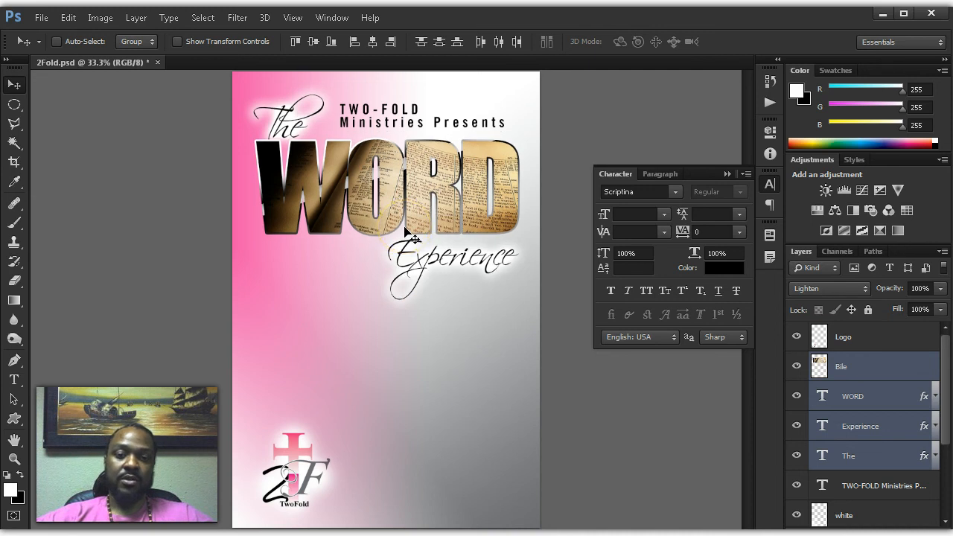